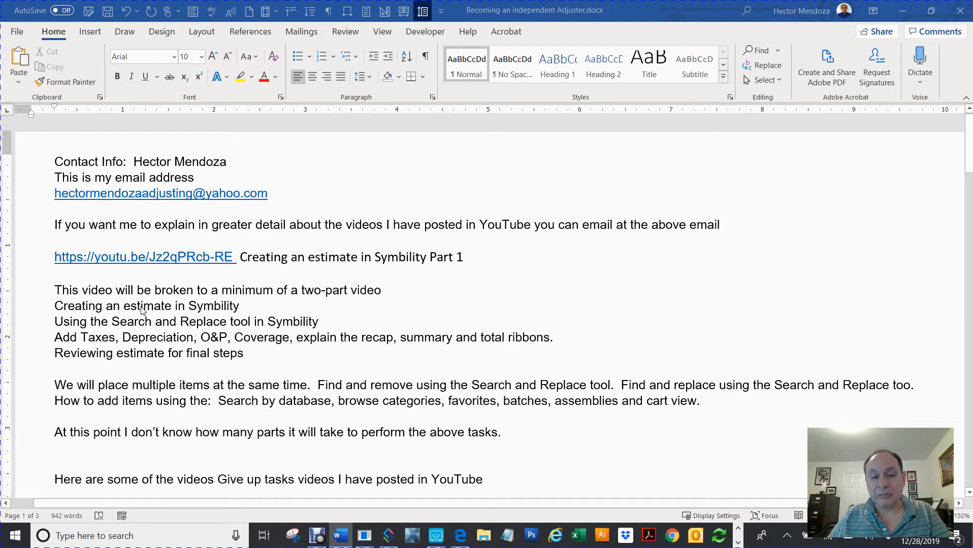
- Go through the planned video topics in the document, from creating an estimate in Symbility to reviewing the estimate for final steps
triple_click(141, 309)
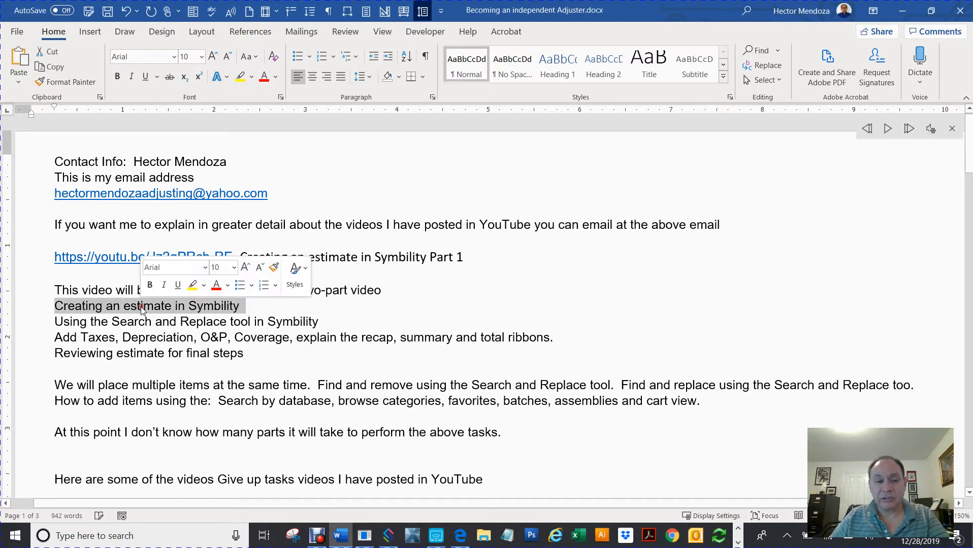
click(262, 314)
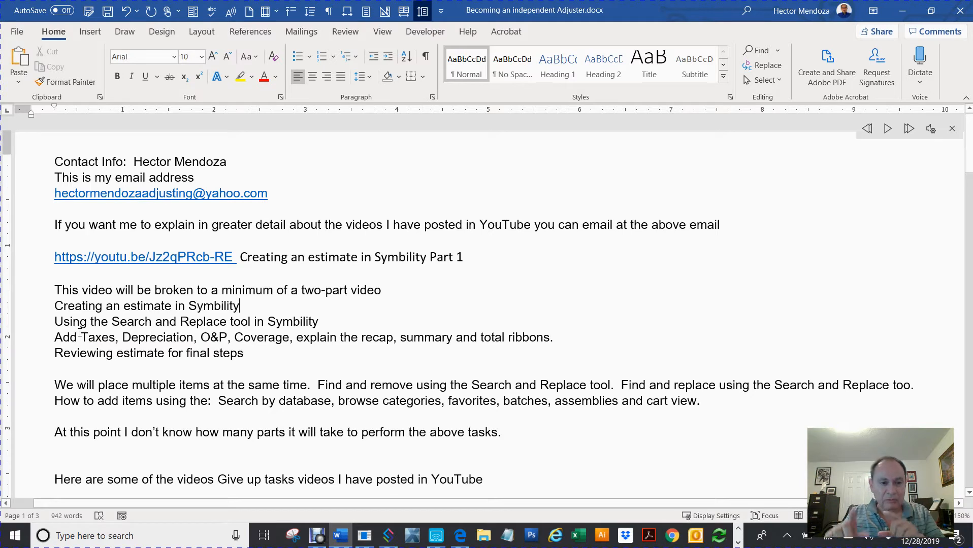
drag(472, 257, 104, 243)
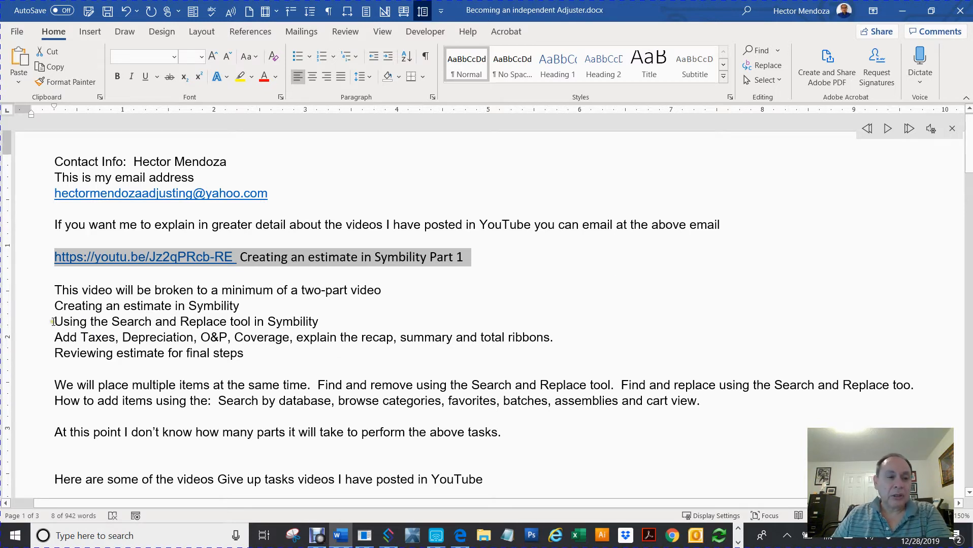
drag(53, 322, 314, 325)
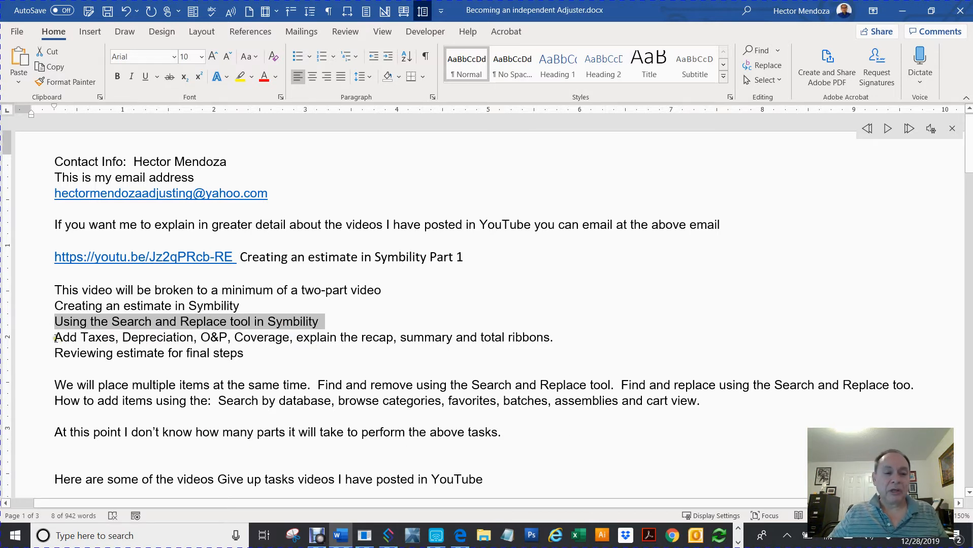
drag(53, 338, 118, 336)
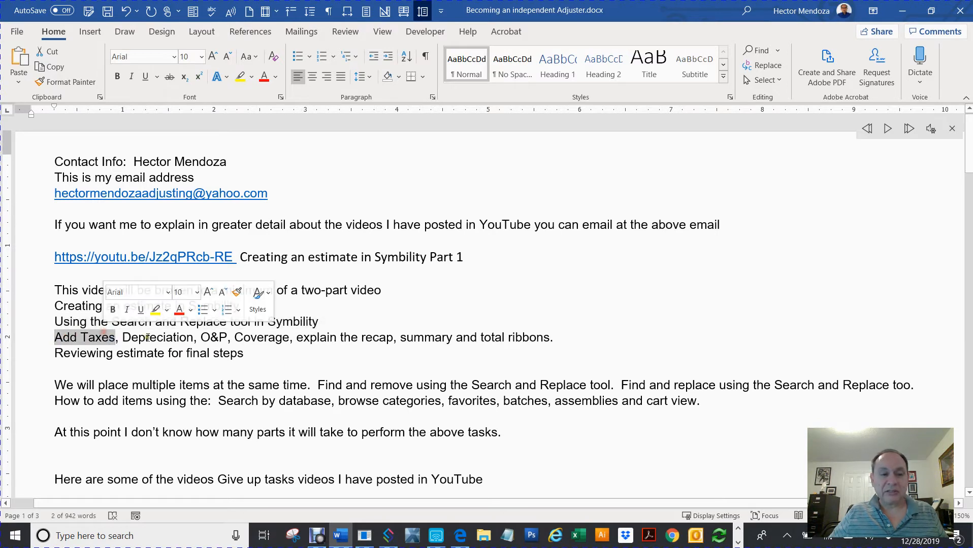
double_click(155, 338)
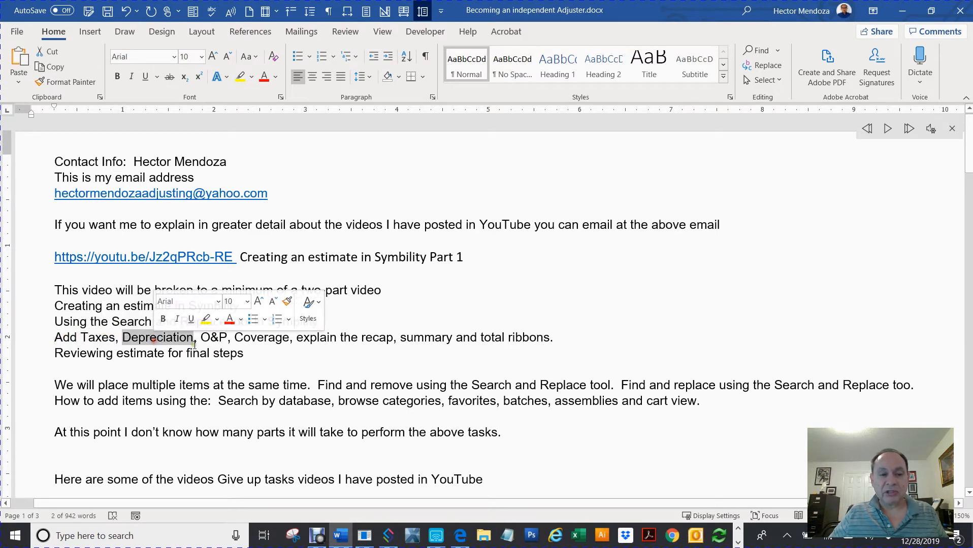
double_click(213, 338)
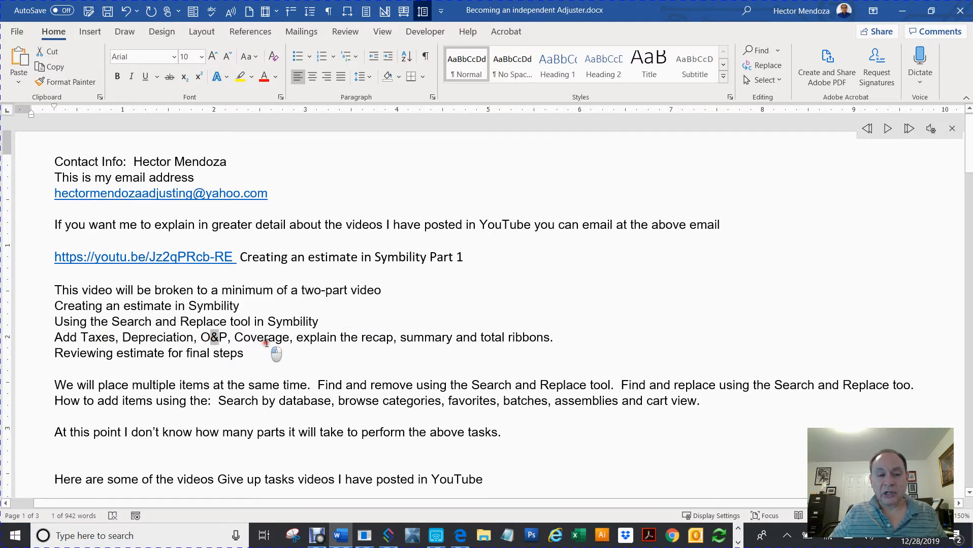
triple_click(264, 339)
double_click(265, 339)
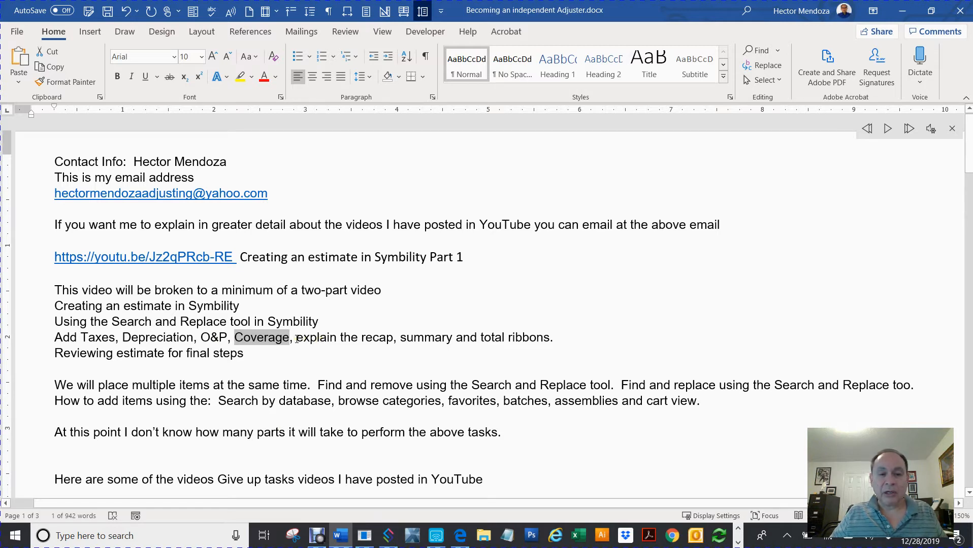
drag(291, 339, 379, 349)
click(435, 338)
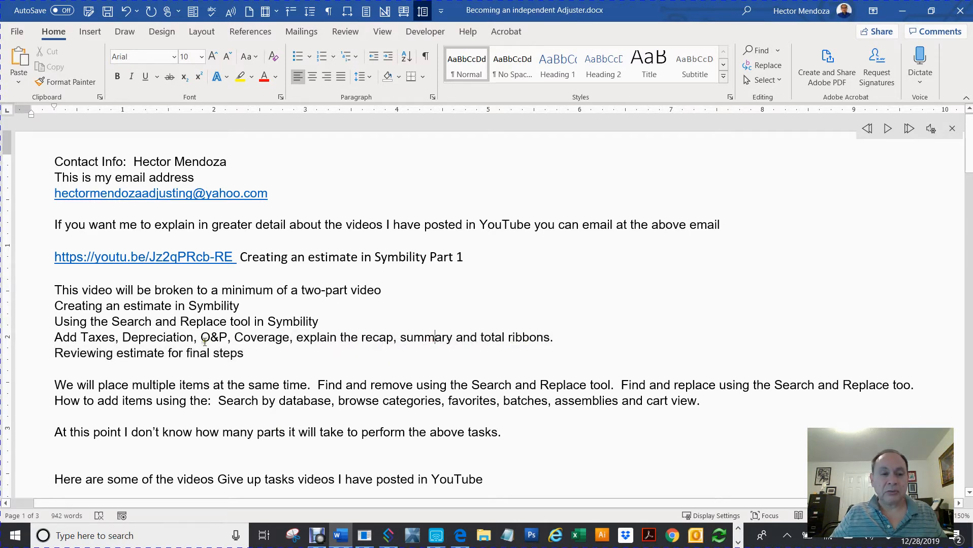
drag(55, 353, 246, 358)
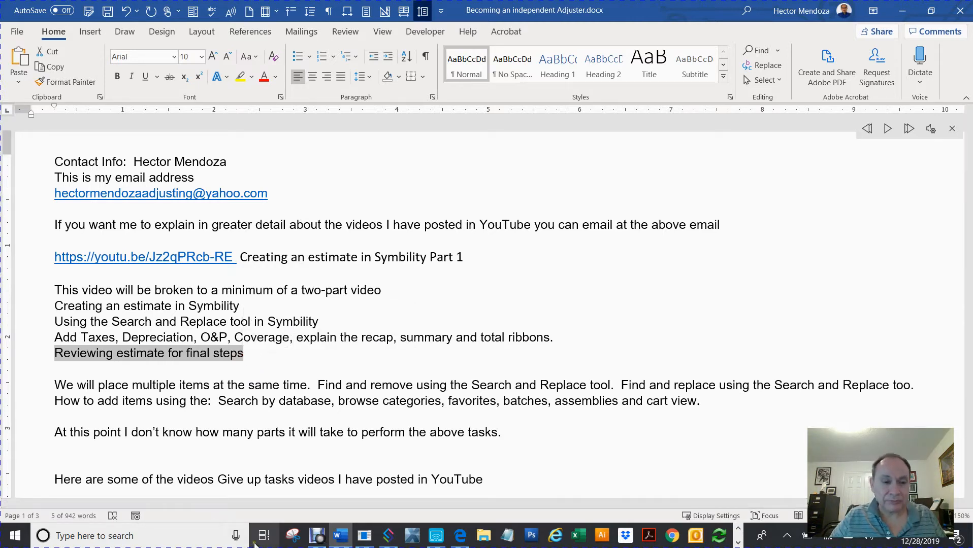
- Switch to Symbility and view the claim's general information and the Dwelling Floorplan diagram
drag(615, 9, 700, 0)
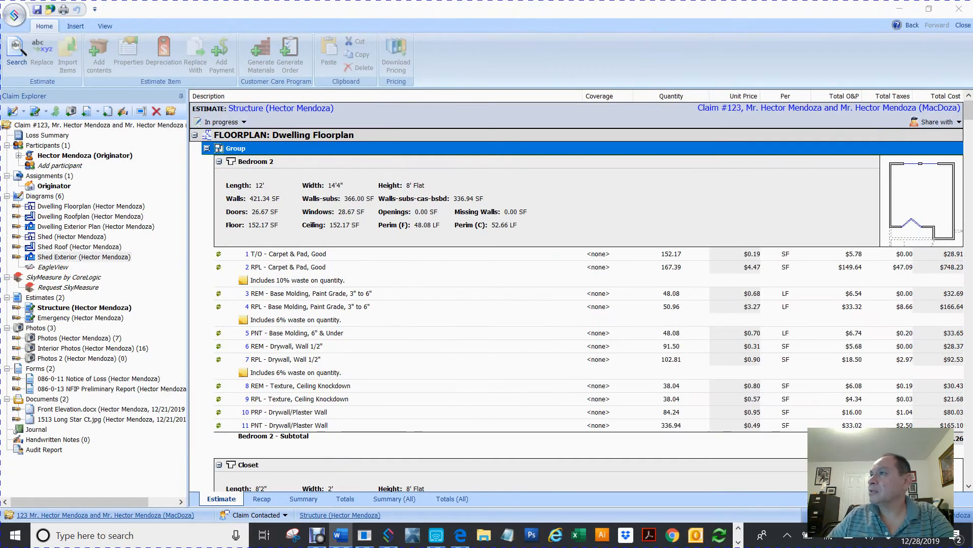
drag(972, 2, 972, 4)
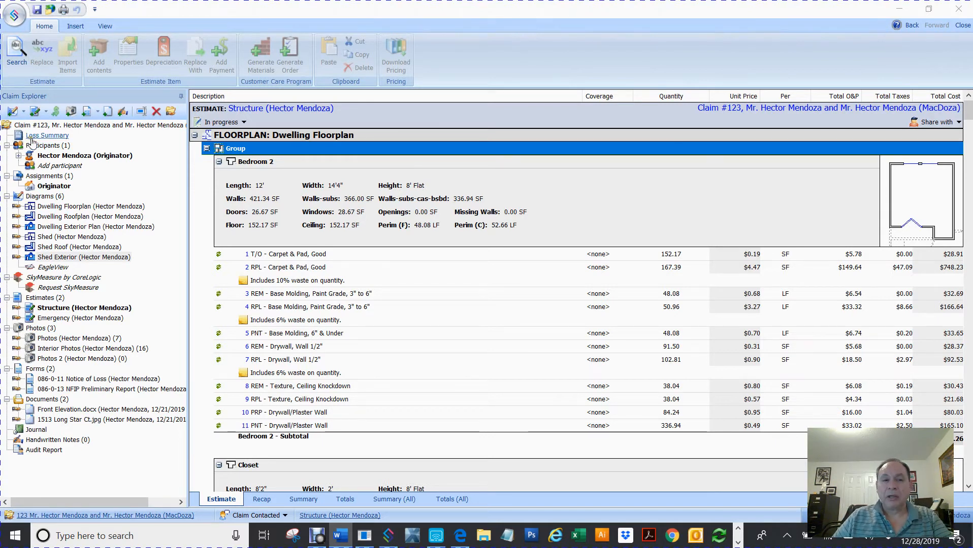
click(422, 104)
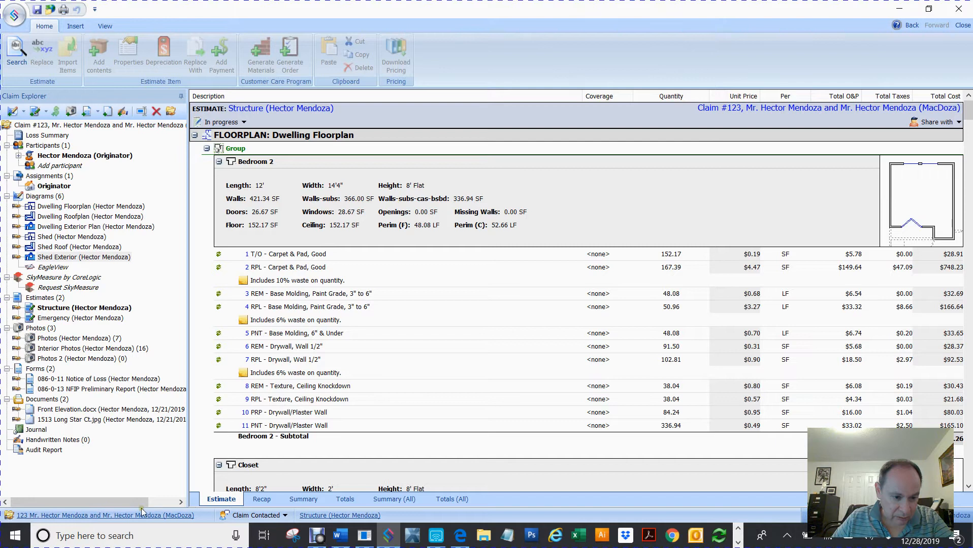
click(11, 517)
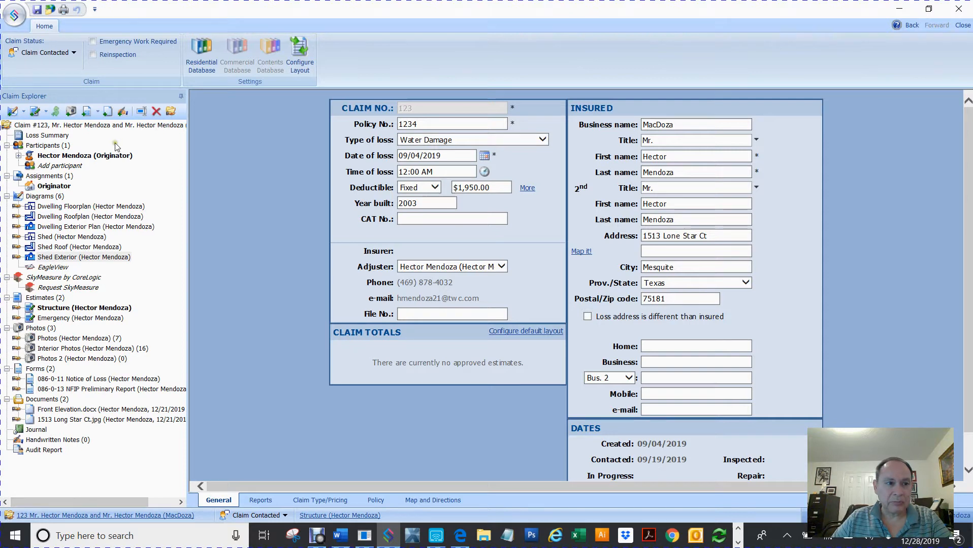
double_click(32, 209)
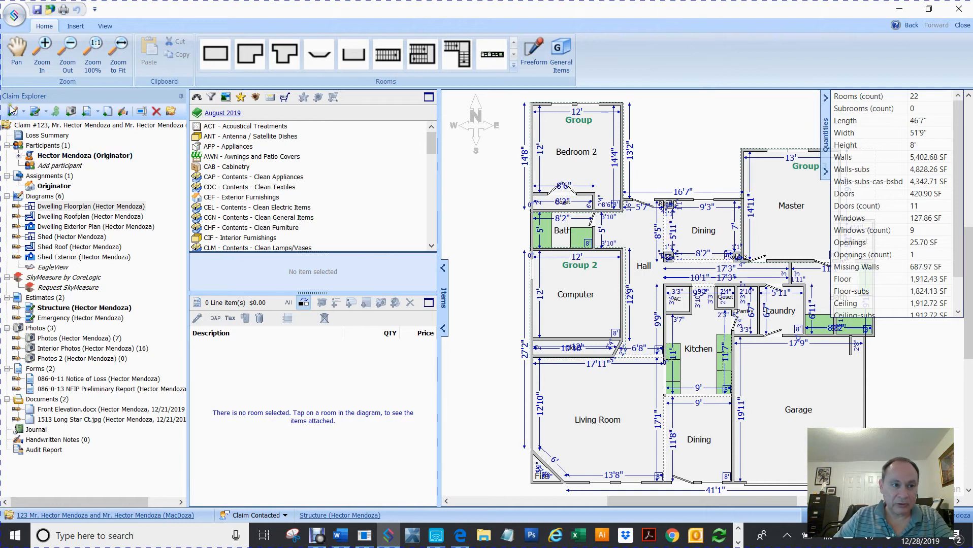
click(7, 128)
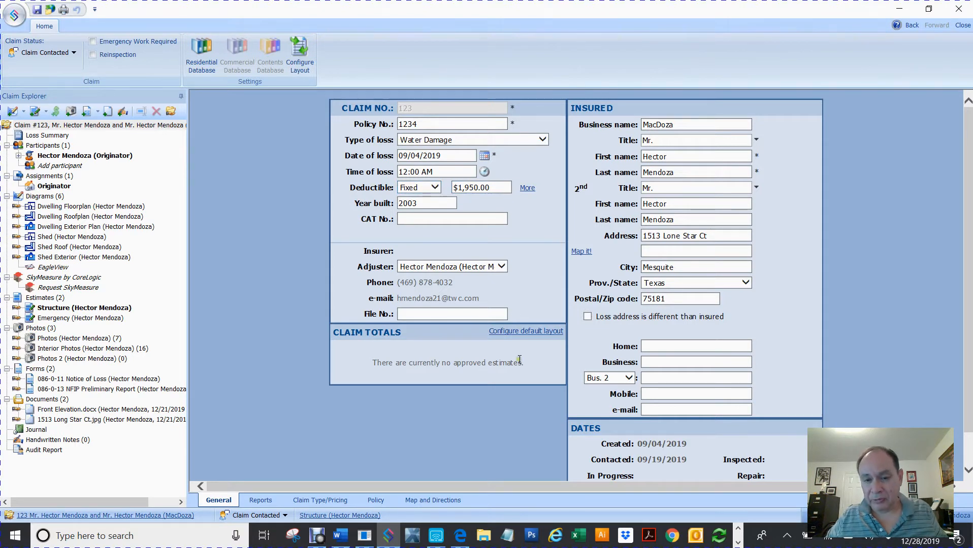
- Check the sales tax settings in the default estimate totals layout and the taxes on the Structure estimate's line items
click(524, 333)
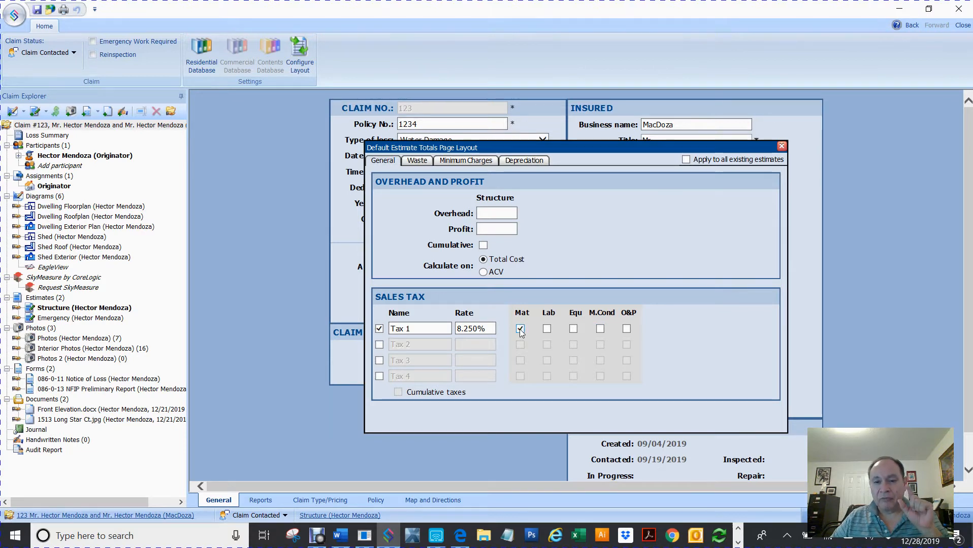
click(782, 147)
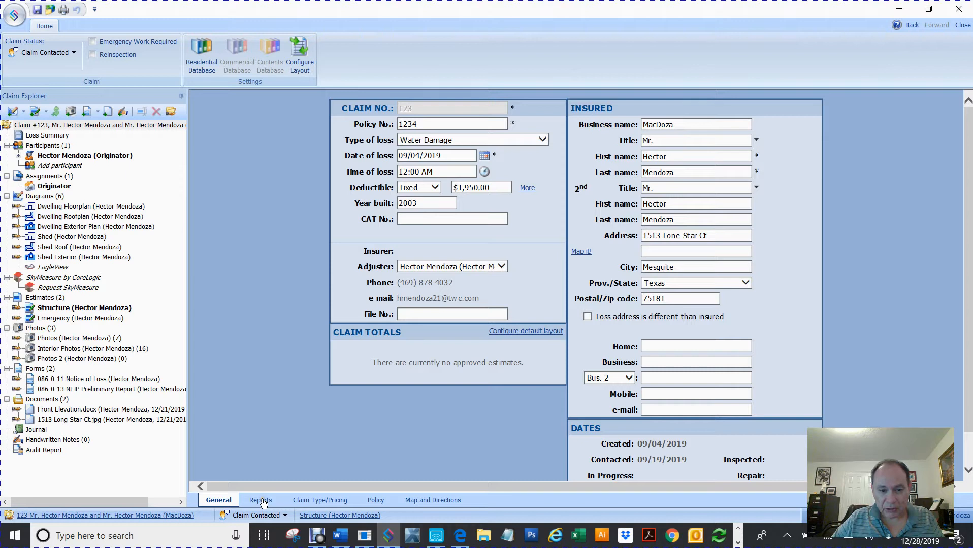
click(313, 517)
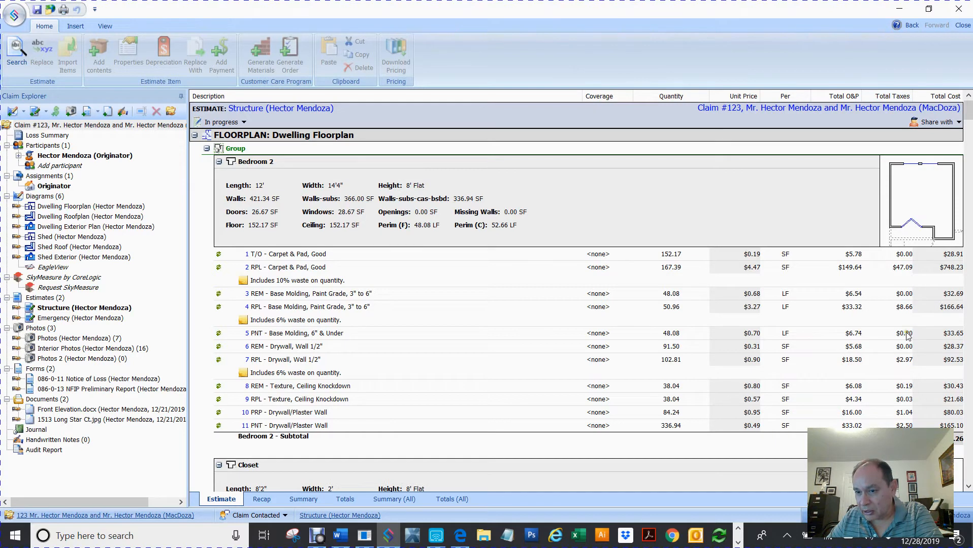
scroll(906, 332, down, 3)
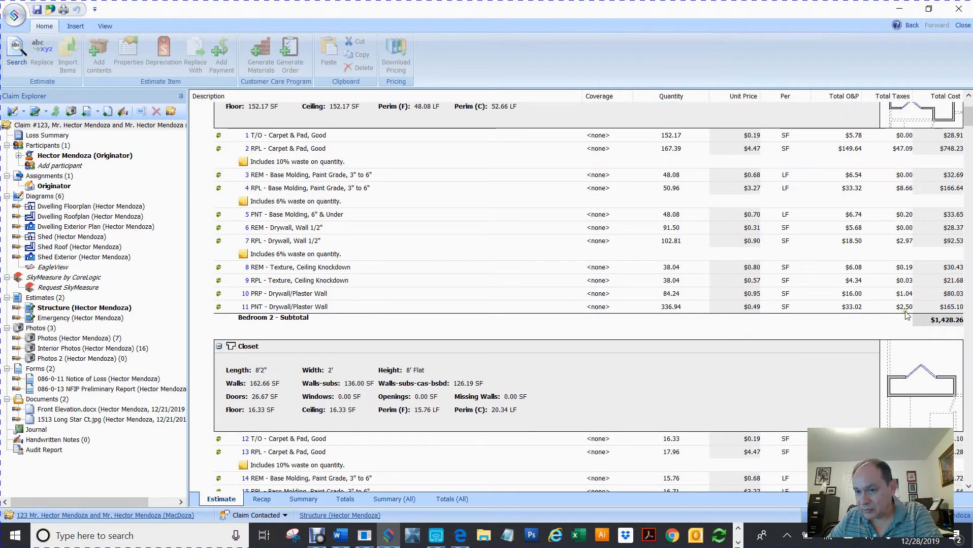
scroll(899, 354, down, 5)
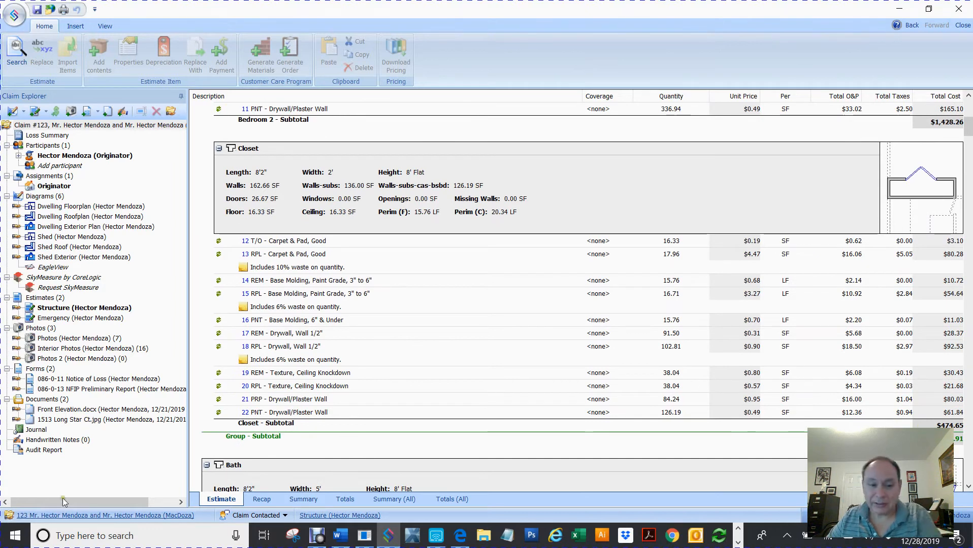
- Turn off Tax 1 in the claim's default estimate totals layout and look at the Structure estimate
click(33, 516)
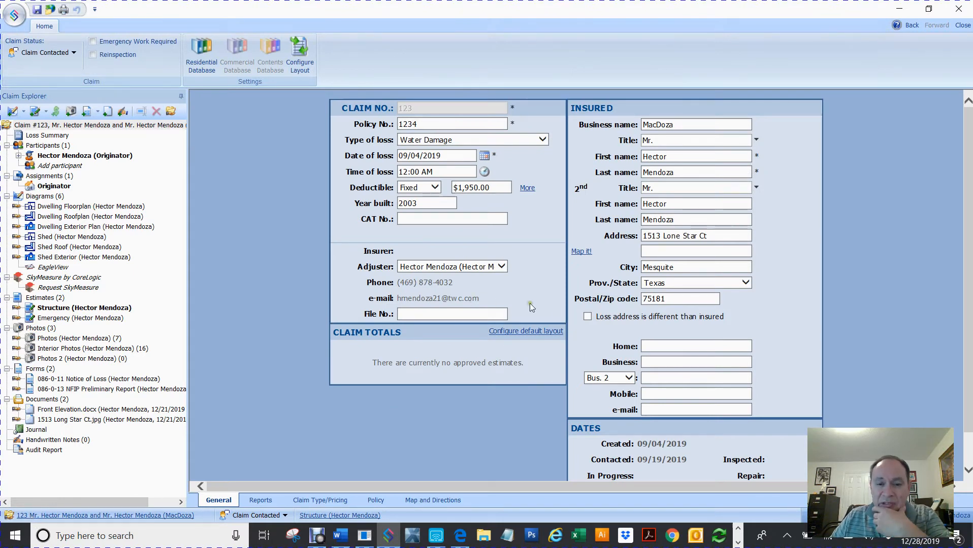
click(528, 336)
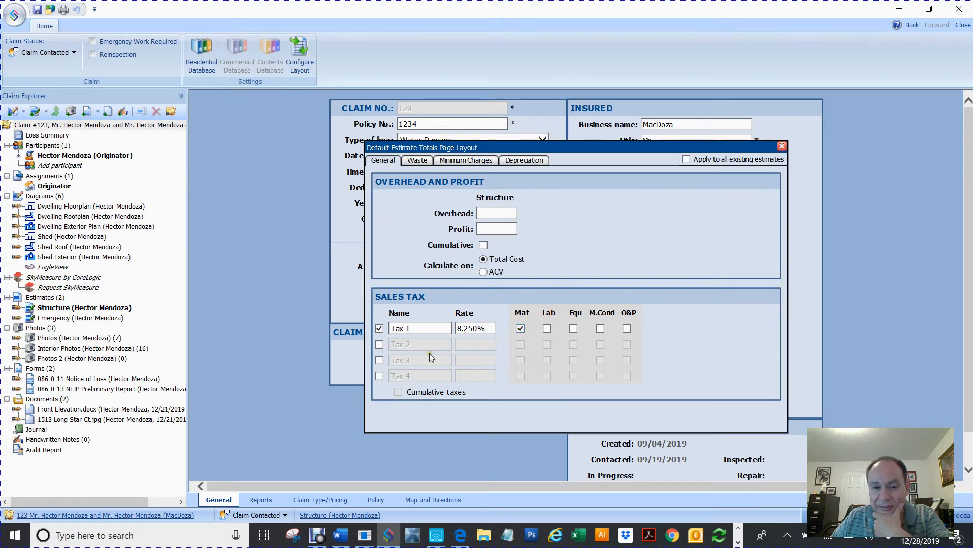
click(379, 332)
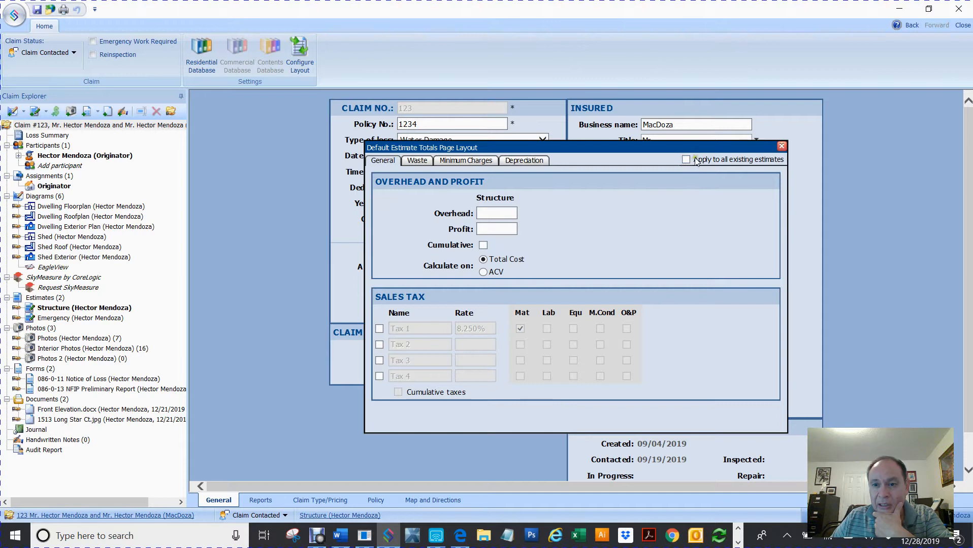
click(781, 147)
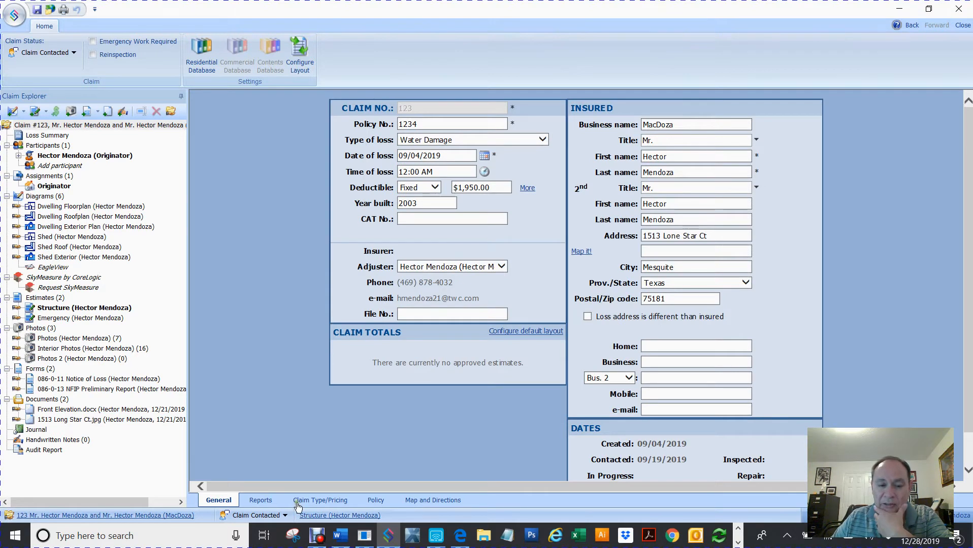
click(261, 501)
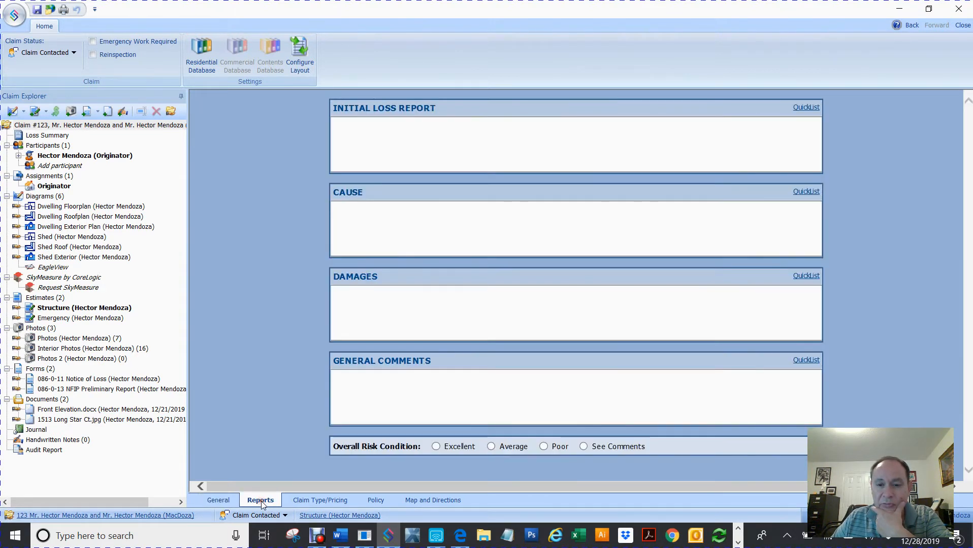
click(219, 501)
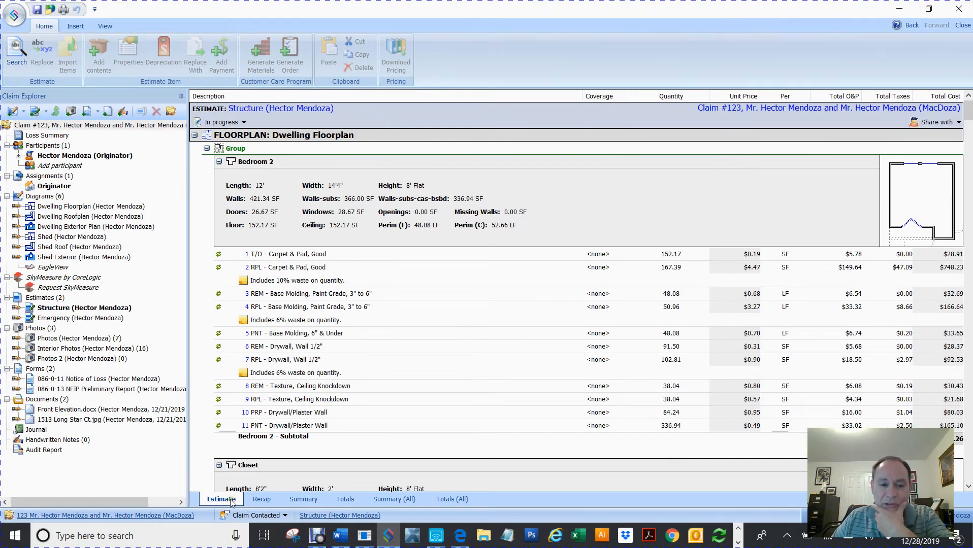
- Apply the default totals layout to all existing estimates and check the O&P and tax amounts on the Structure estimate's line items
click(78, 516)
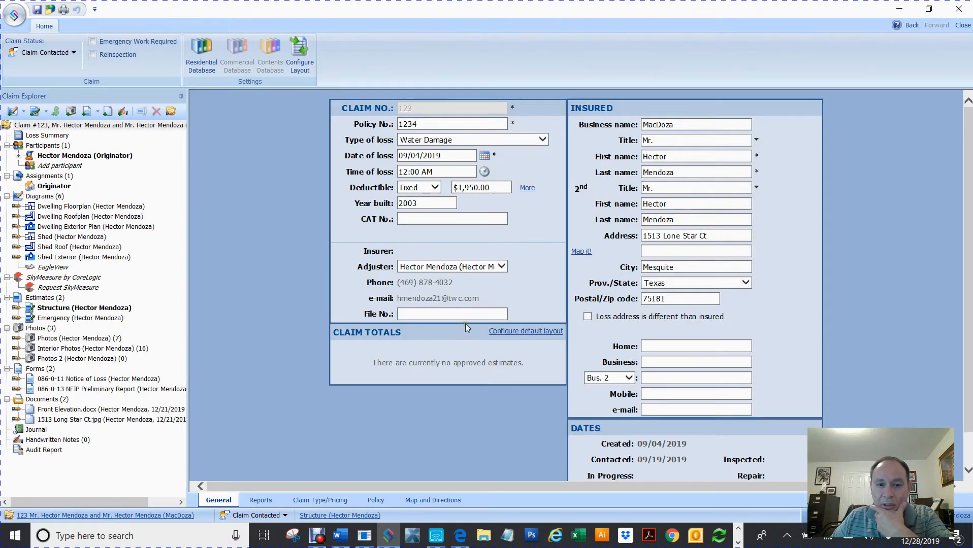
click(525, 330)
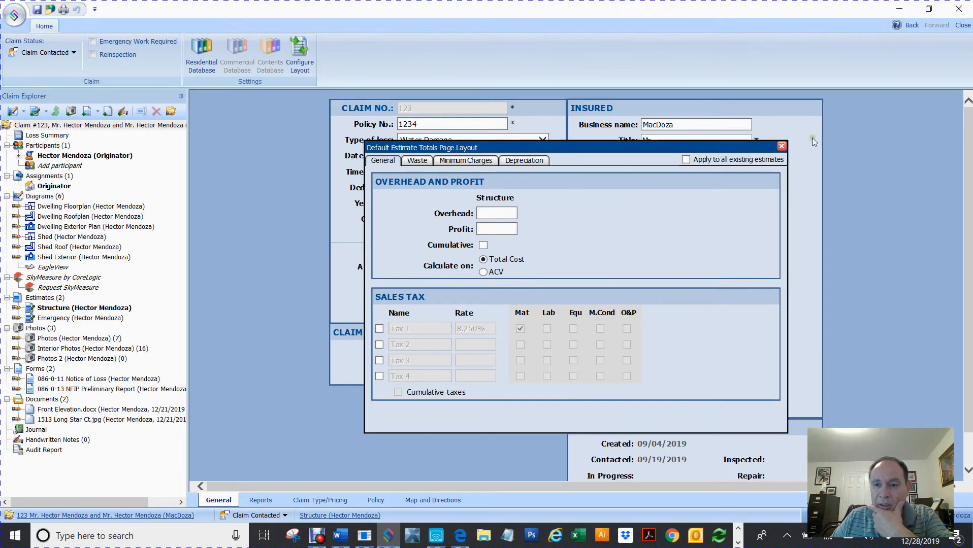
click(686, 160)
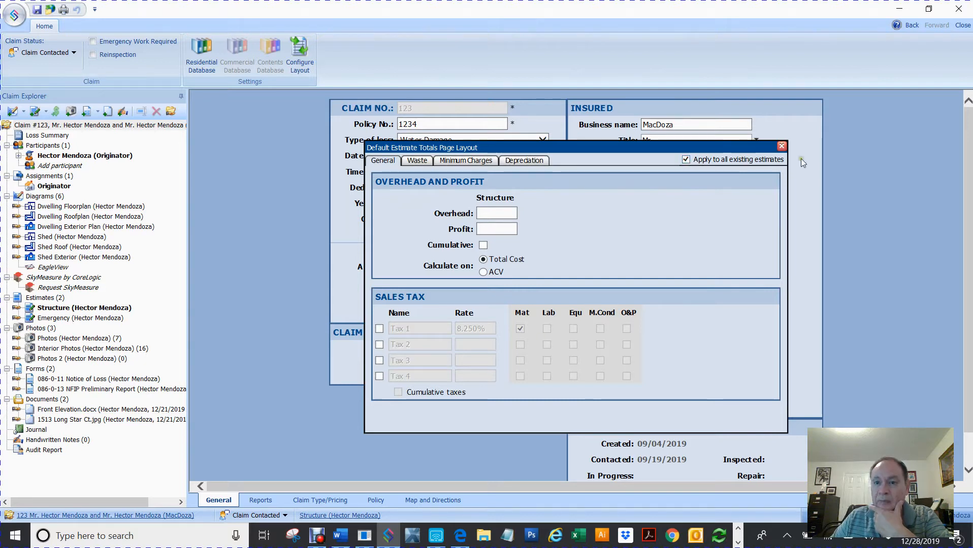
click(782, 146)
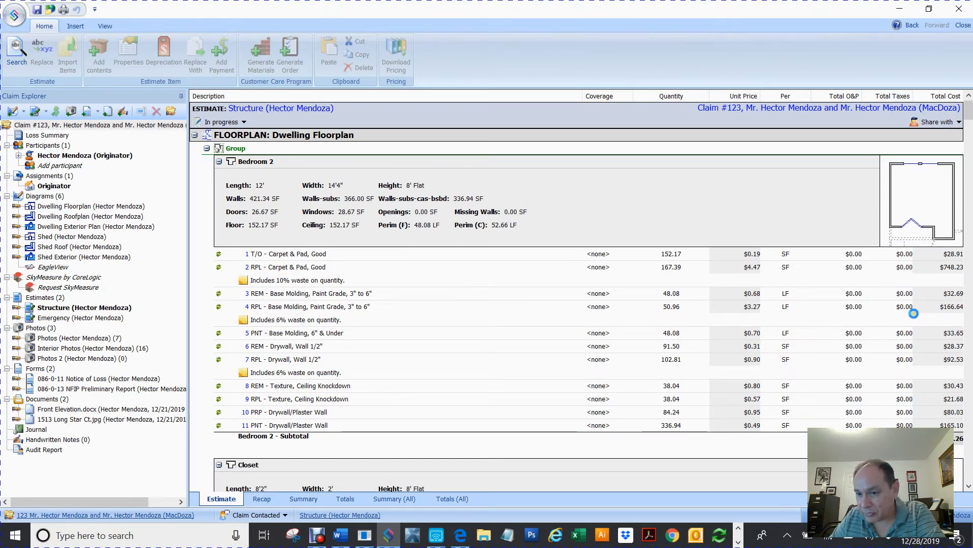
scroll(905, 325, down, 5)
scroll(905, 325, down, 20)
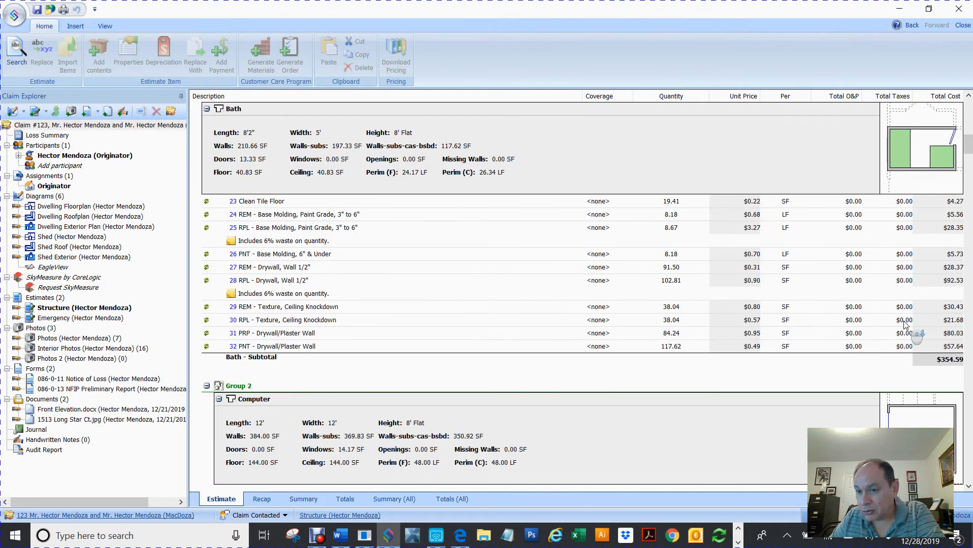
scroll(904, 325, down, 15)
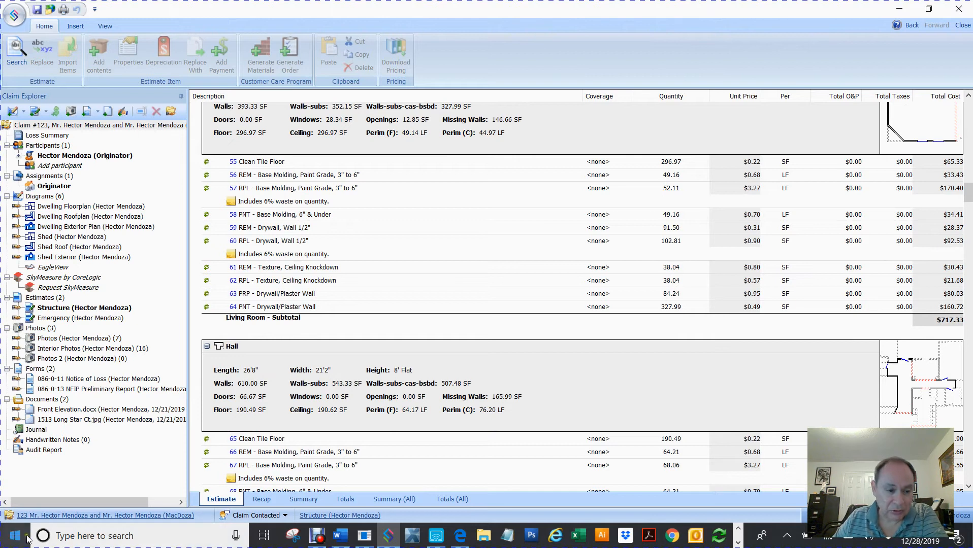
- Turn Tax 1 back on at 8.250% for materials in the claim's default estimate totals layout
click(37, 517)
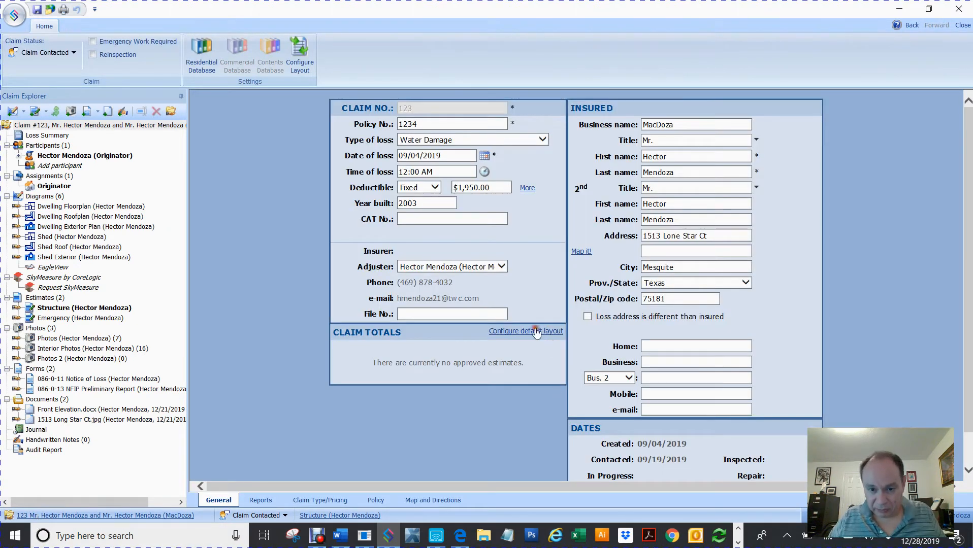
click(553, 332)
click(380, 329)
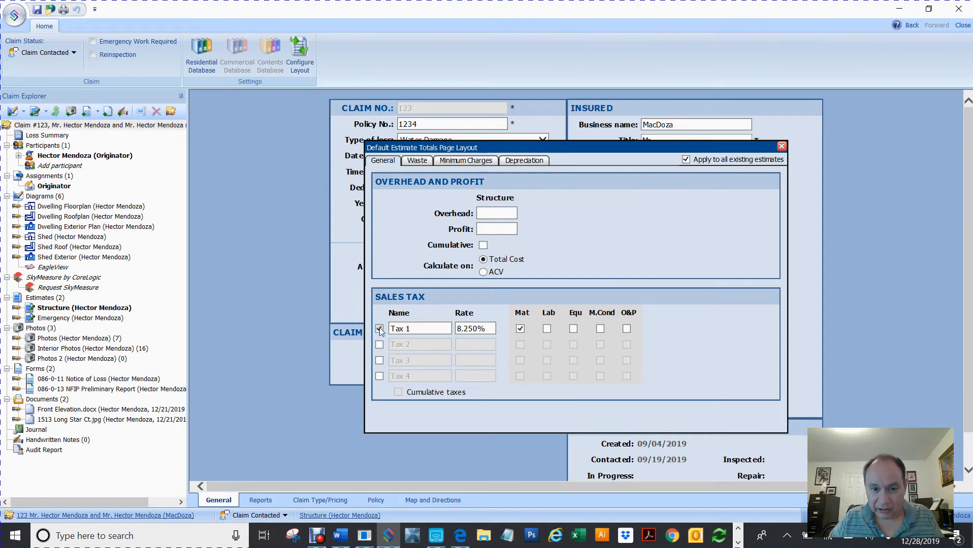
click(484, 328)
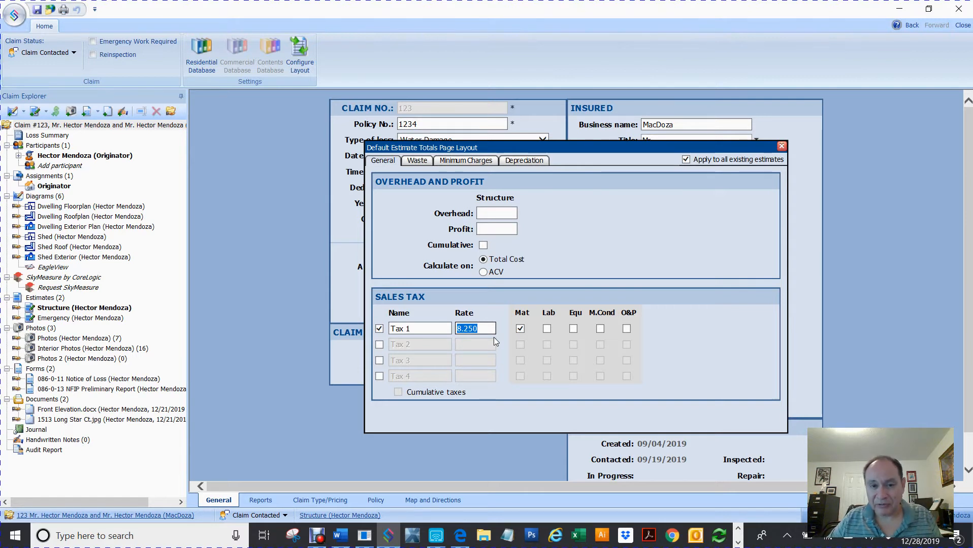
- Set overhead and profit to 10% each, make them cumulative, and apply the layout to all existing estimates
click(498, 212)
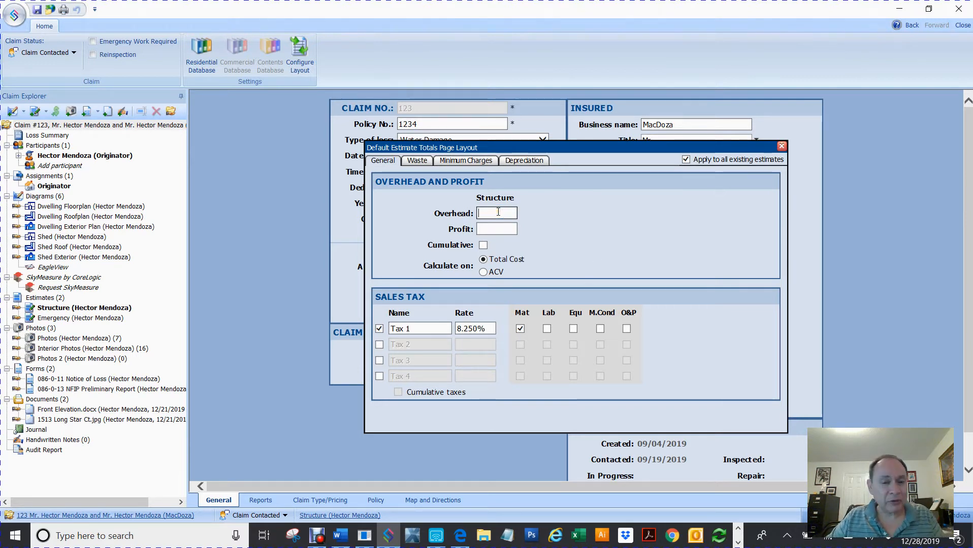
text(10)
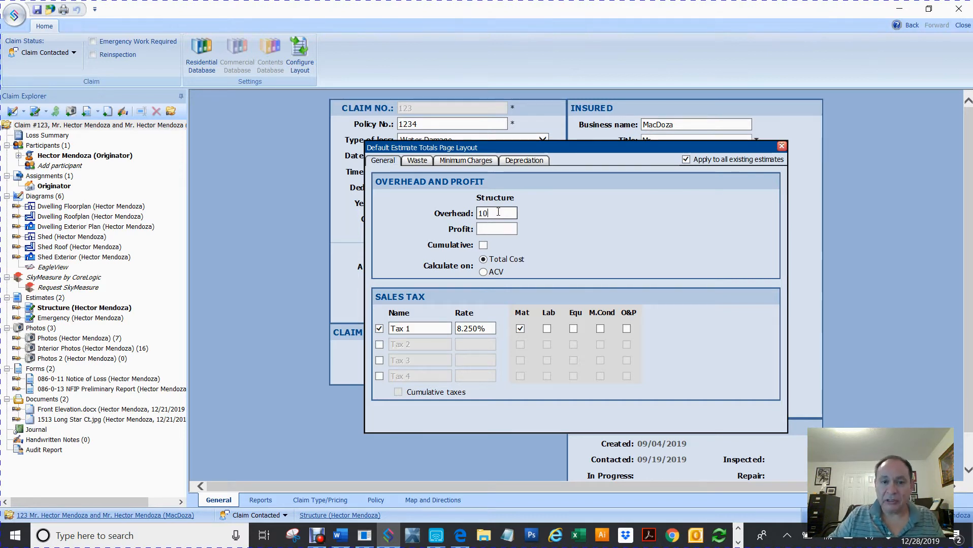
click(492, 230)
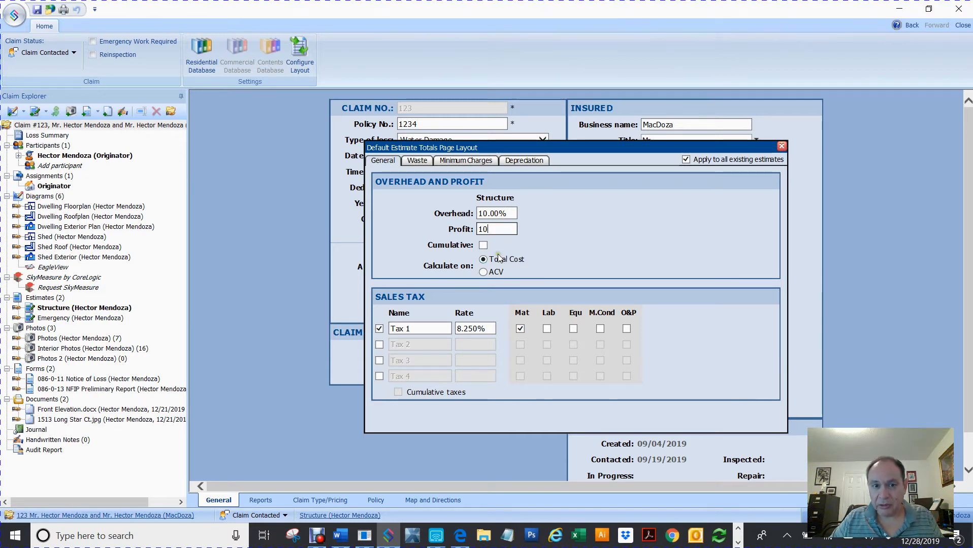
click(483, 246)
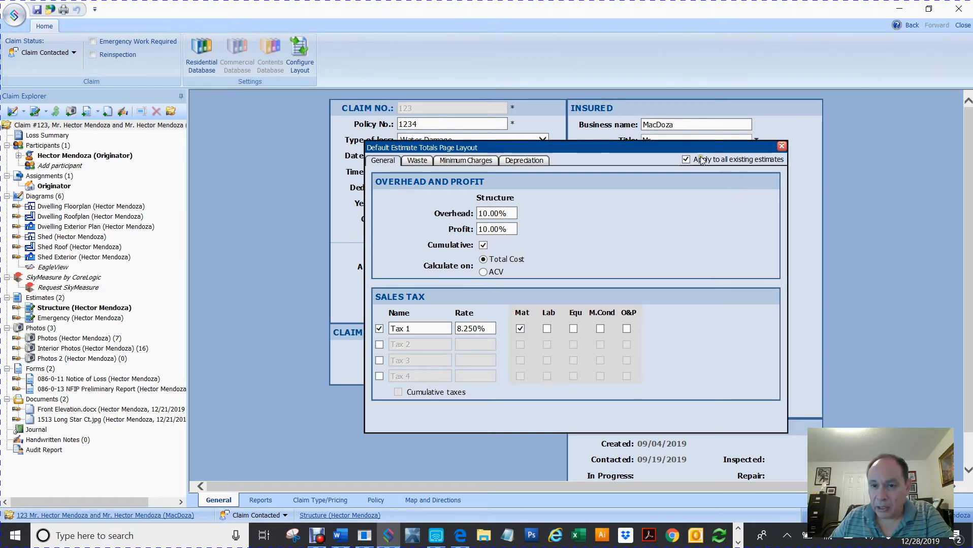
click(685, 160)
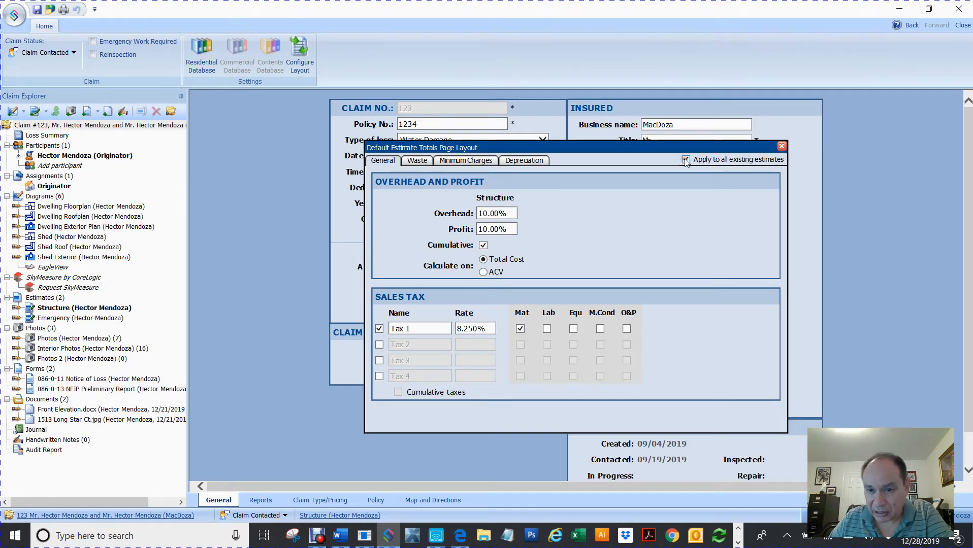
click(781, 146)
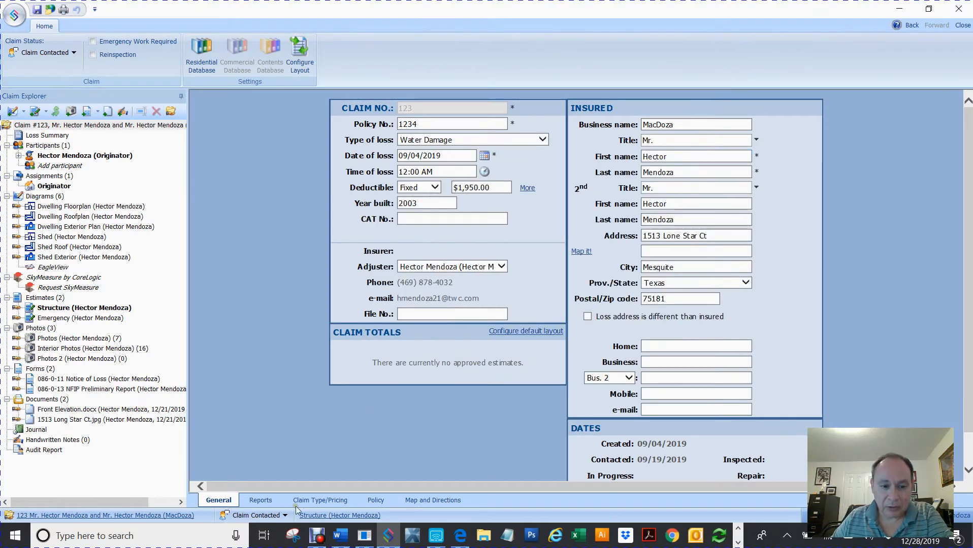
- Open the Structure estimate and review the O&P and sales tax on the Bedroom 2 and Closet line items
click(324, 516)
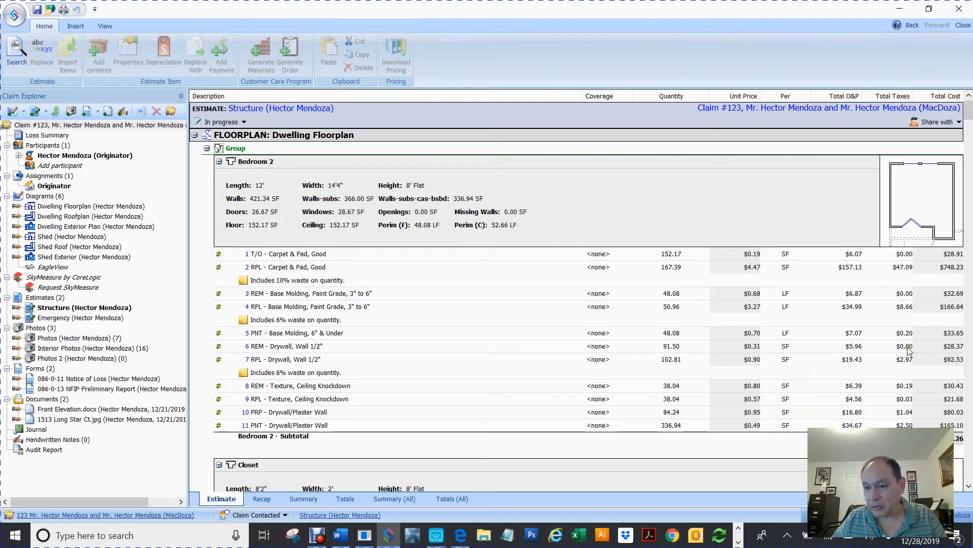
scroll(910, 376, down, 6)
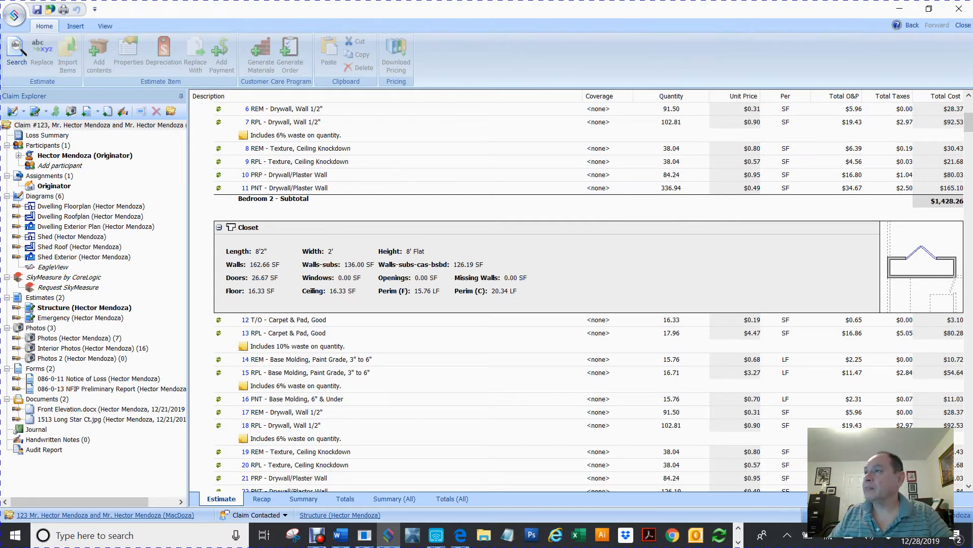
key(alt+Tab)
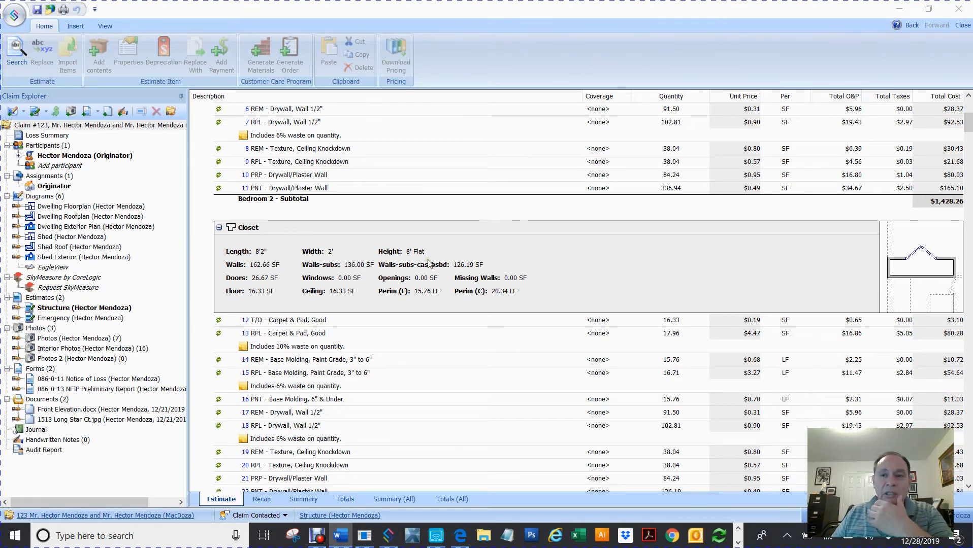
scroll(429, 263, up, 5)
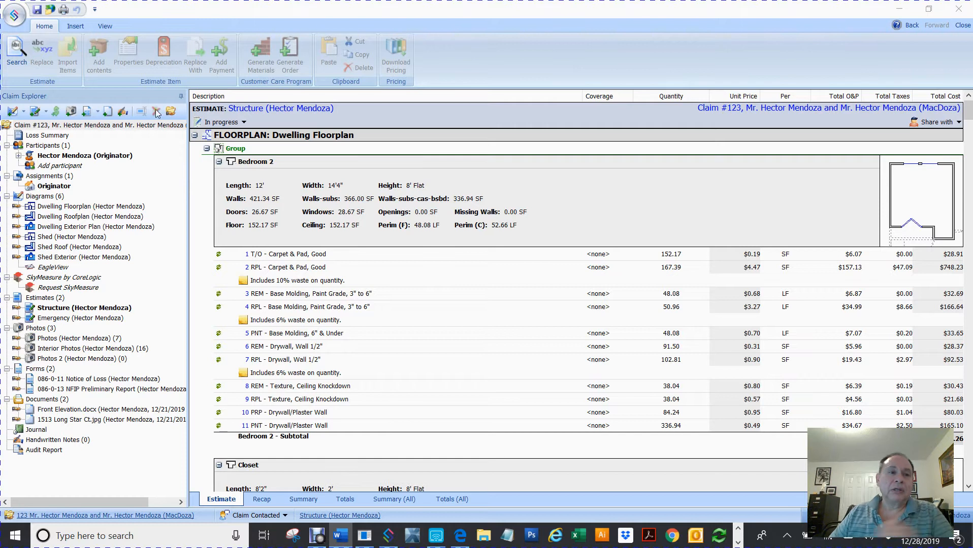
- Show the ACV columns instead of Total Cost in the Structure estimate and look through the line items
click(105, 27)
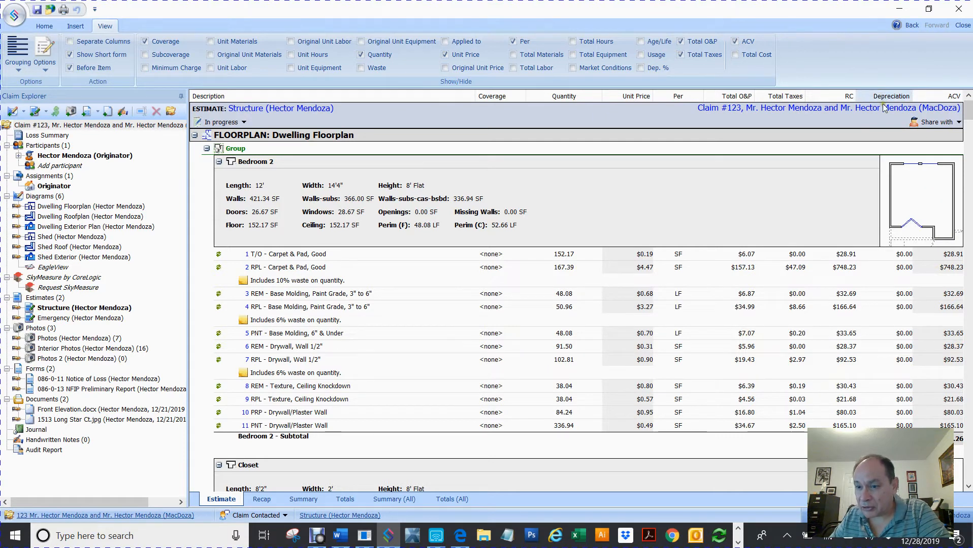
scroll(909, 401, down, 5)
scroll(909, 401, down, 10)
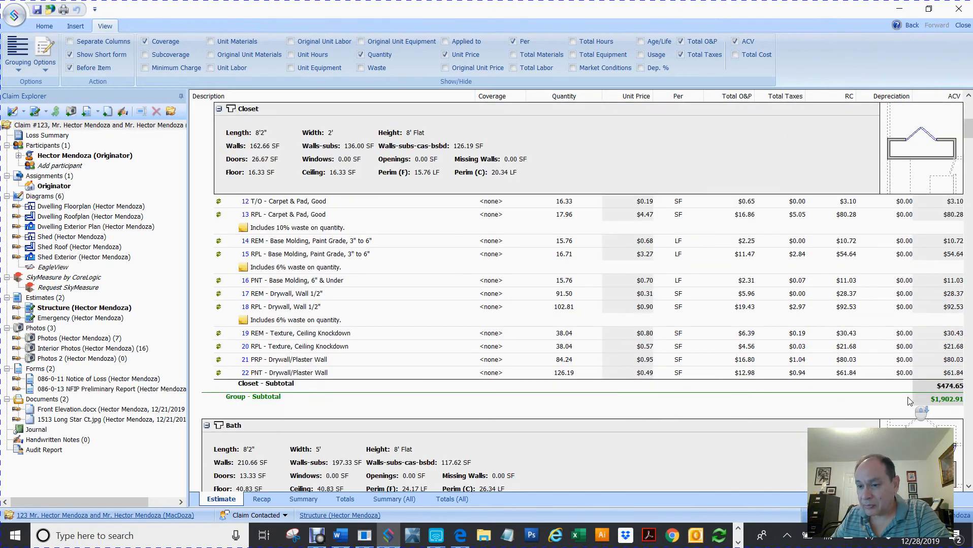
scroll(909, 401, up, 15)
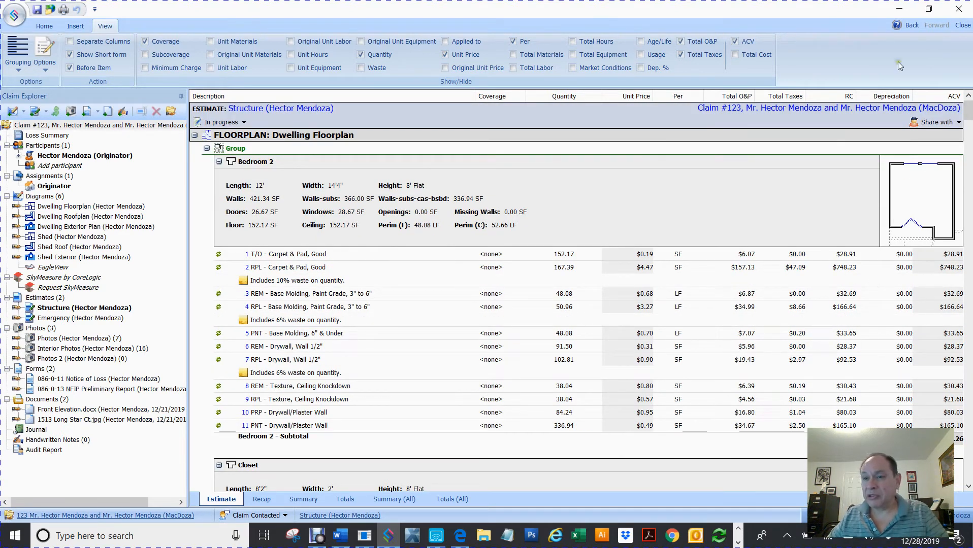
- Check the Structure estimate's totals for tax, overhead, profit and depreciation, and return to the line items
click(892, 100)
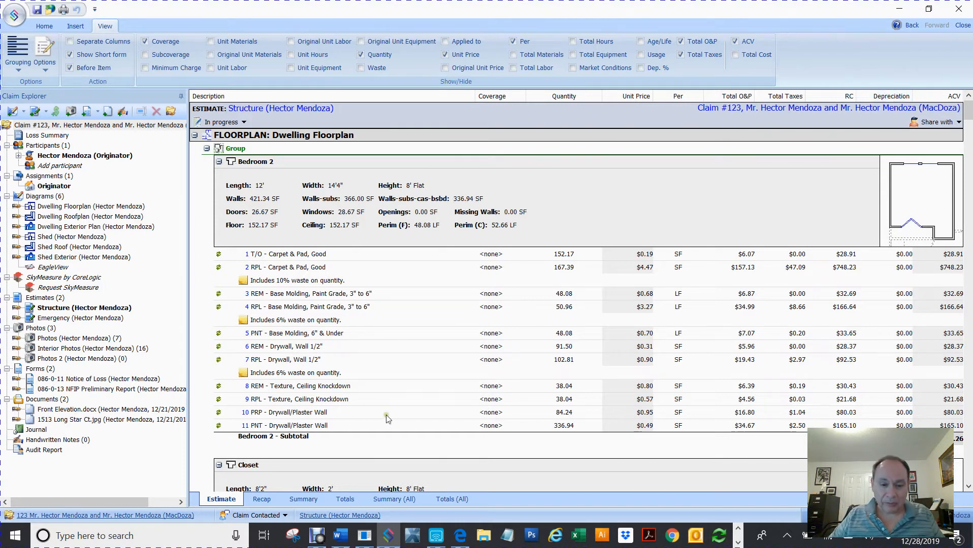
click(346, 500)
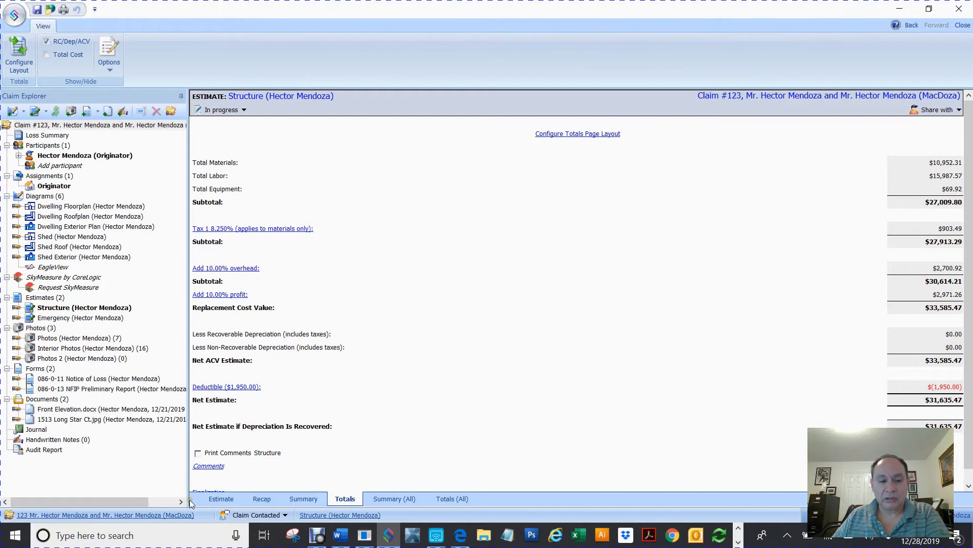
click(220, 500)
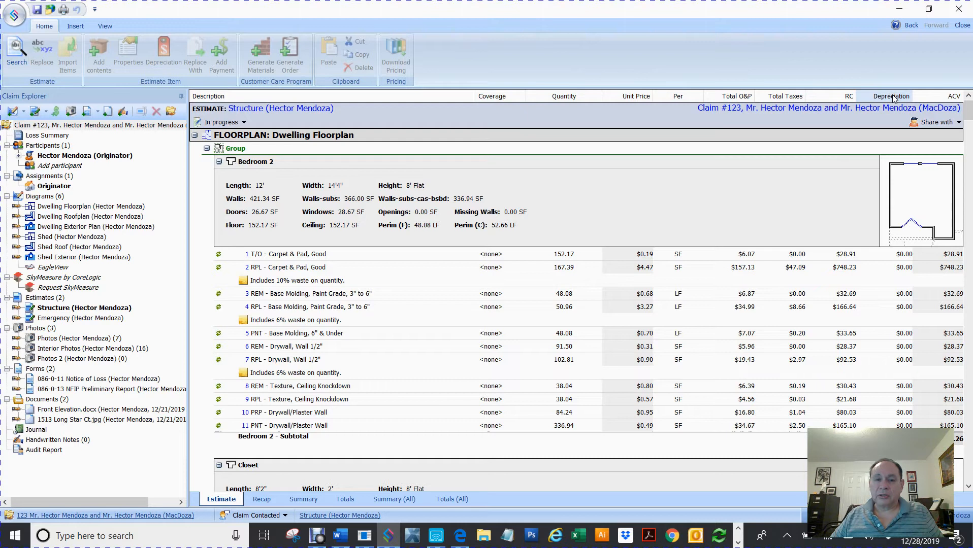
- Select all line items in the Structure estimate, from Bedroom 2 through the Shed Roof
click(245, 255)
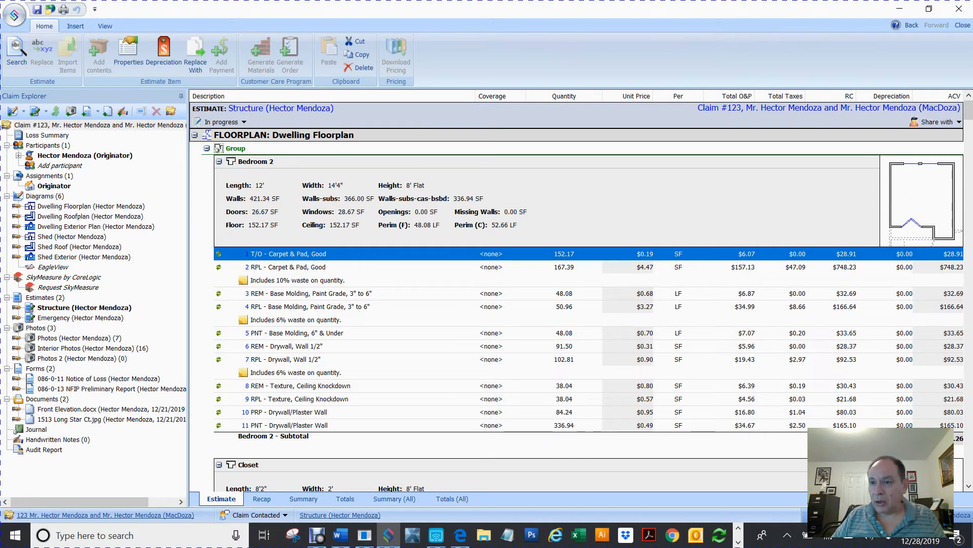
drag(966, 110, 969, 489)
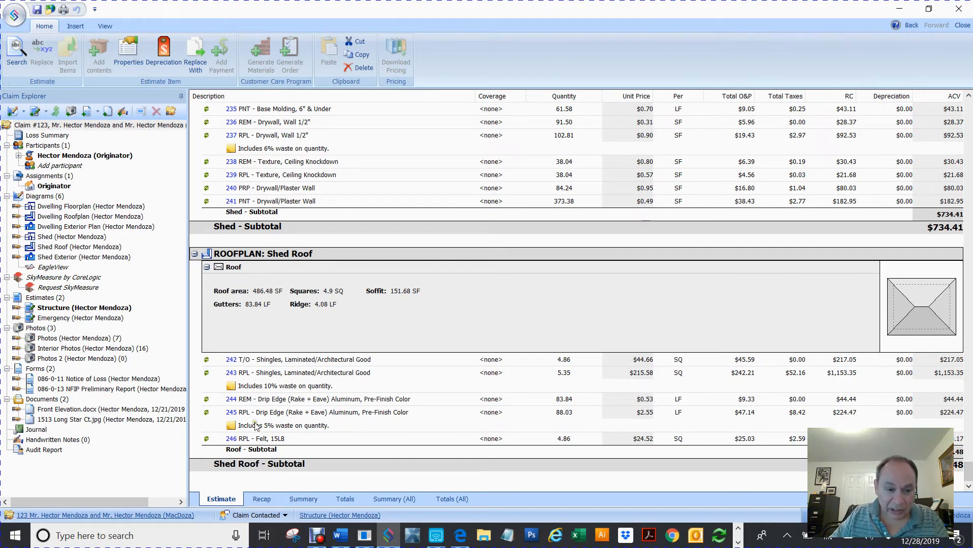
key(ctrl+a)
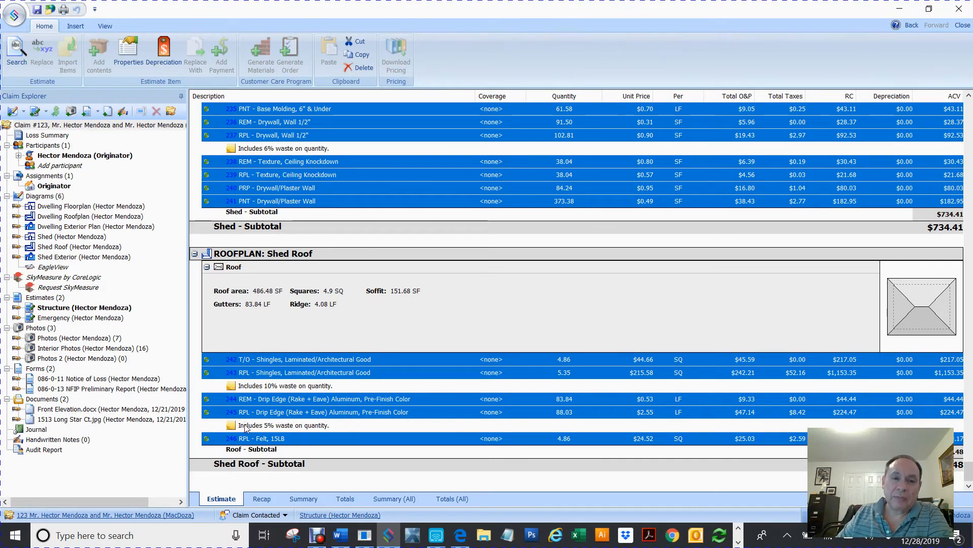
right_click(412, 168)
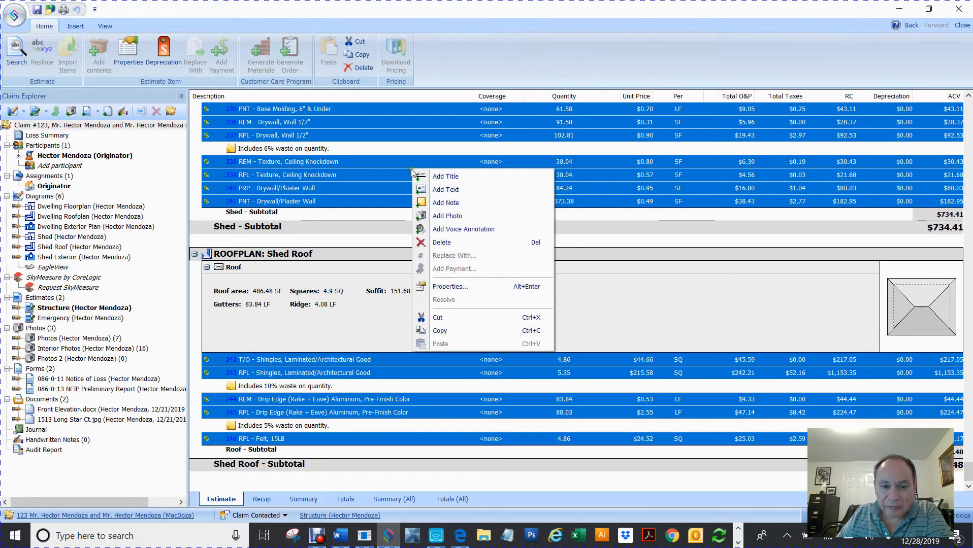
click(458, 288)
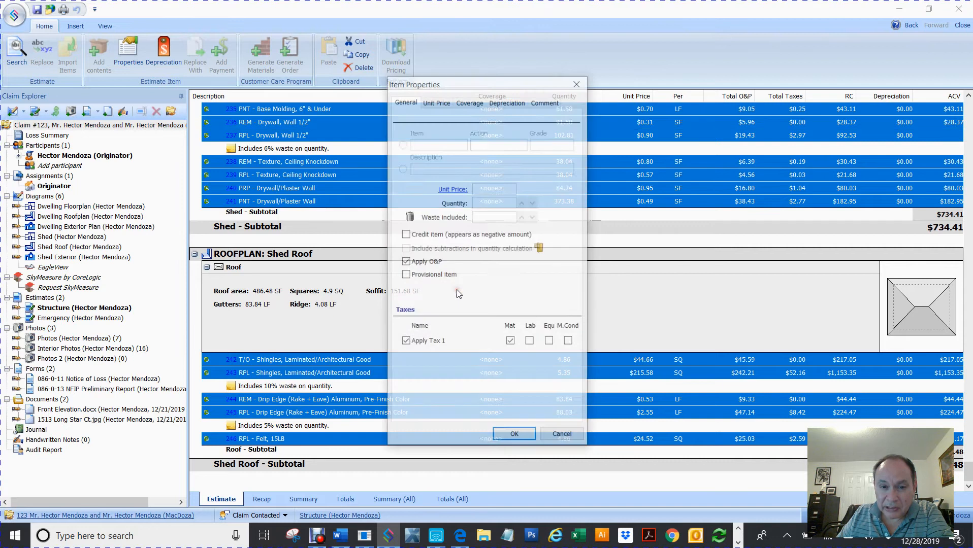
click(506, 102)
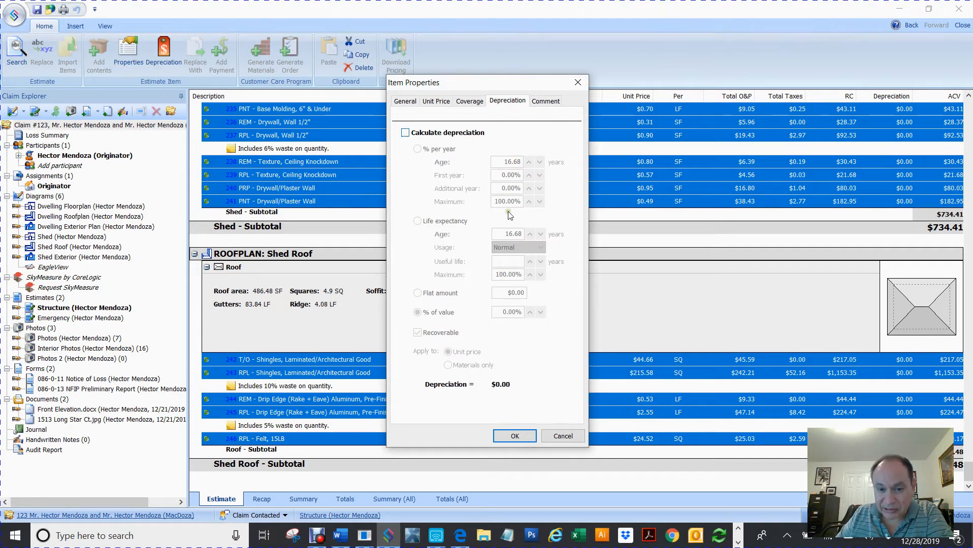
click(563, 437)
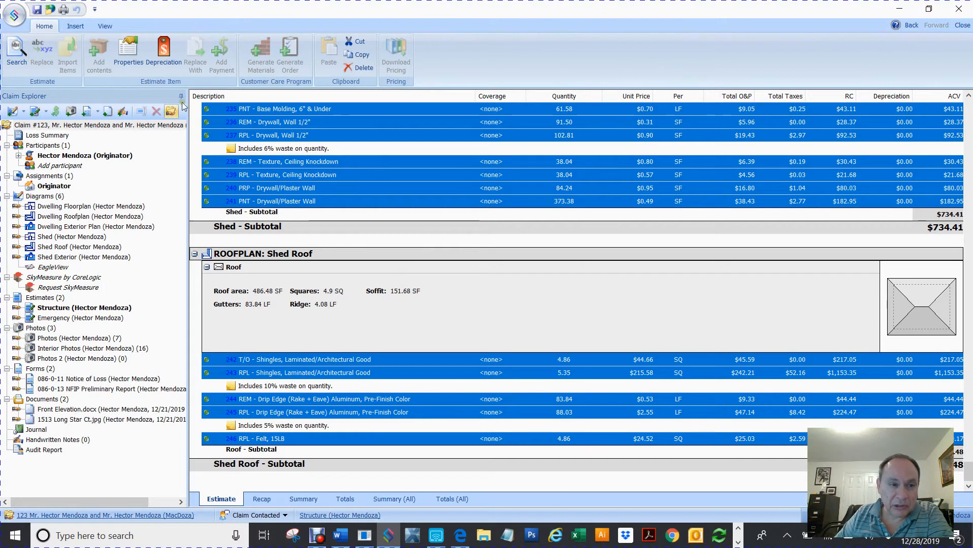
- Calculate depreciation on all selected line items by life expectancy with an age of 7 years
click(161, 49)
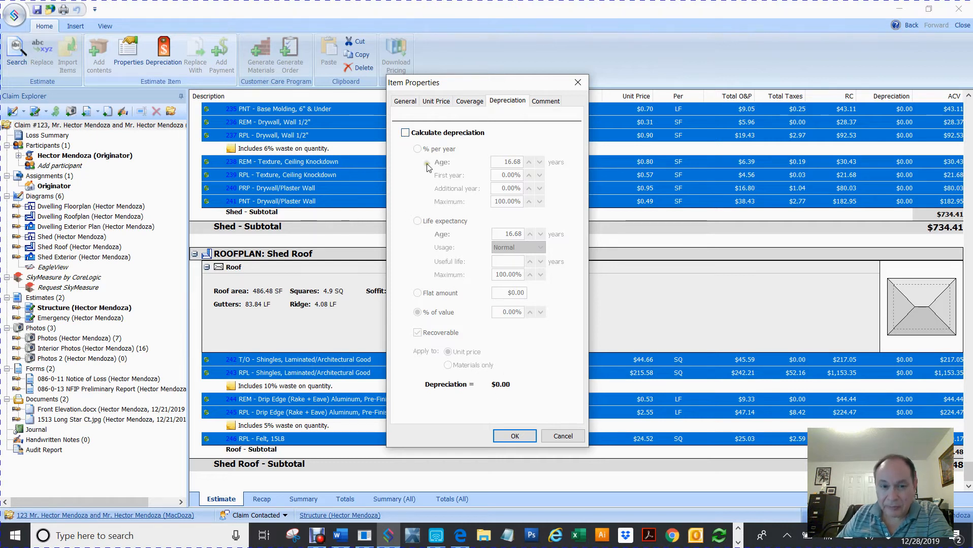
click(405, 133)
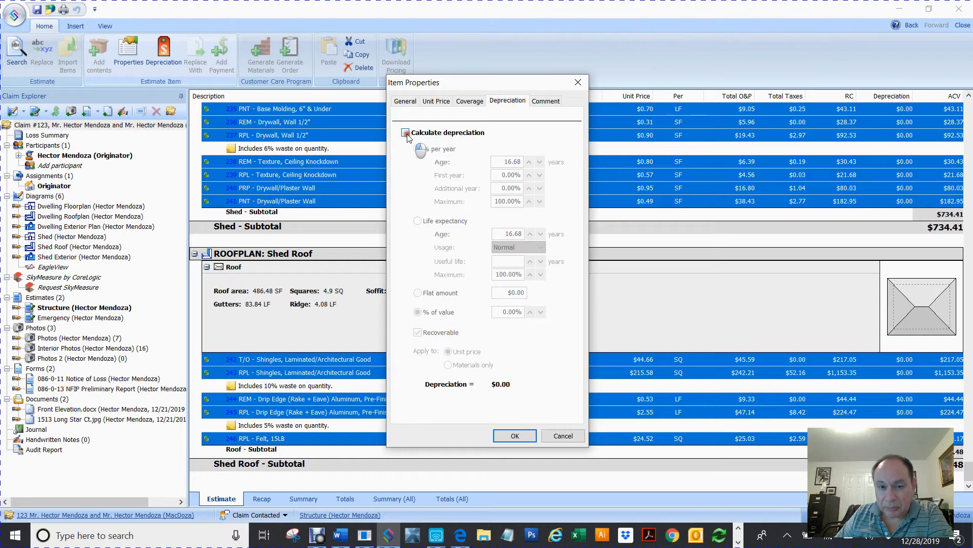
click(417, 221)
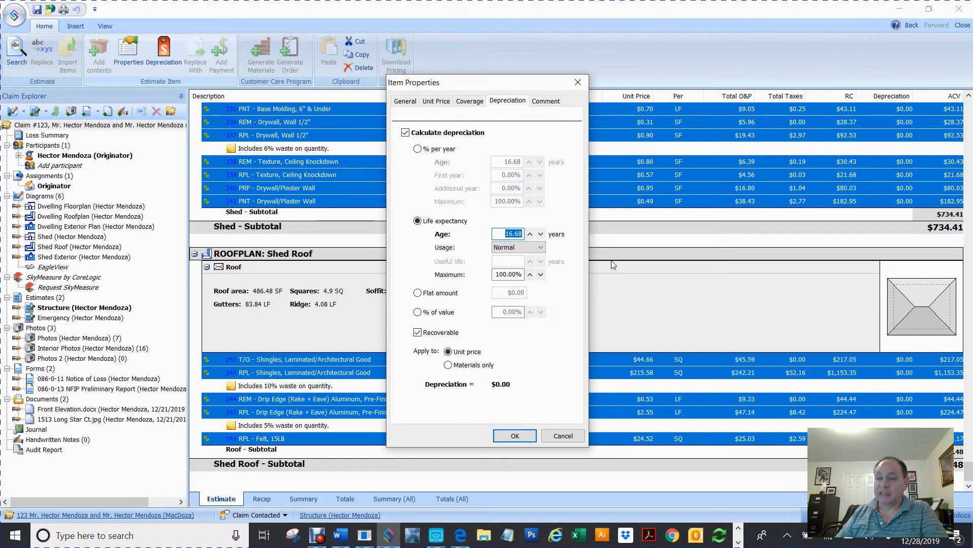
text(7)
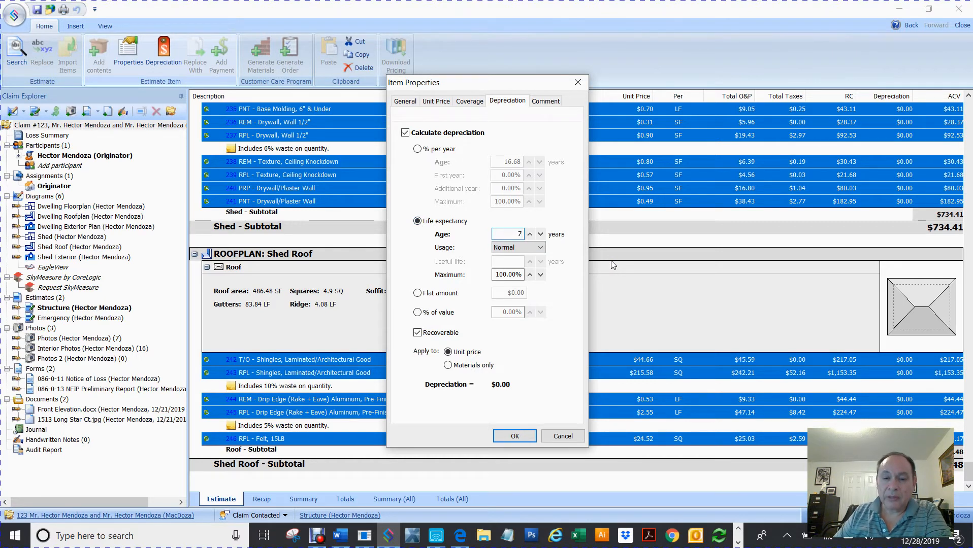
click(514, 438)
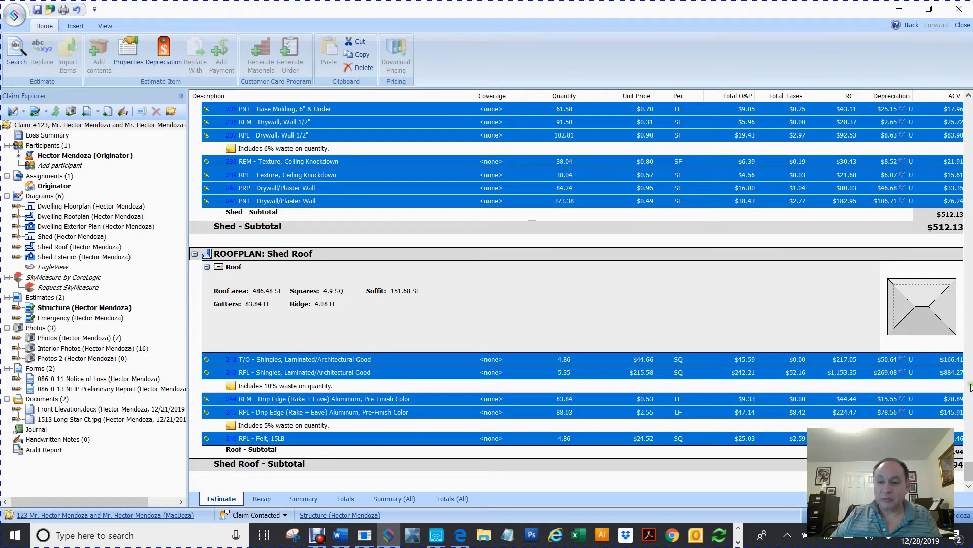
- Clear the selection and review the depreciation and ACV amounts across the Structure estimate's rooms
drag(966, 476, 969, 92)
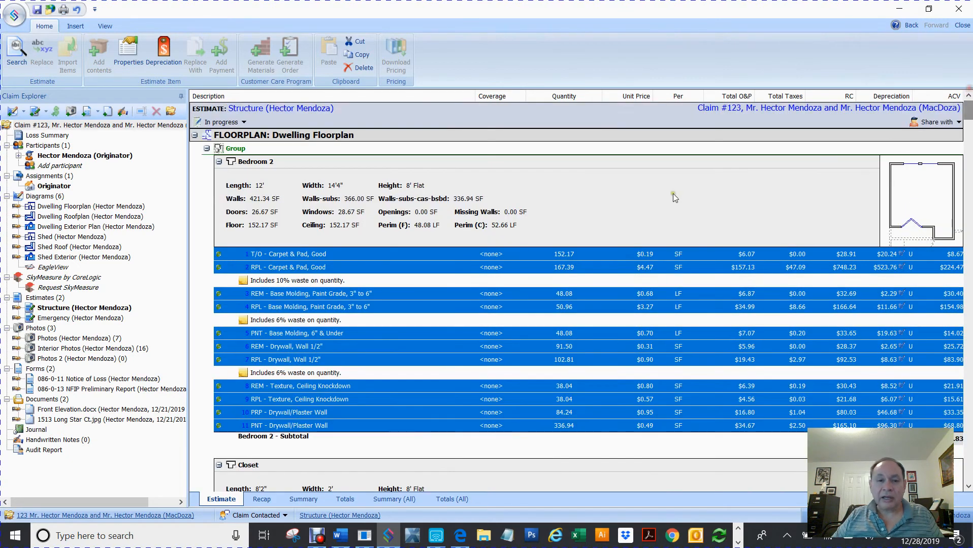
click(614, 213)
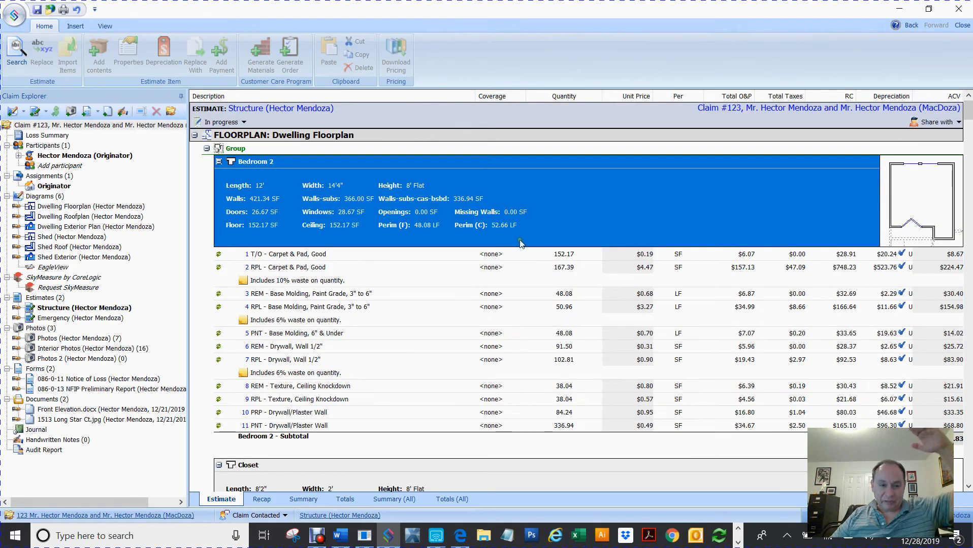
scroll(523, 244, down, 10)
scroll(520, 244, down, 6)
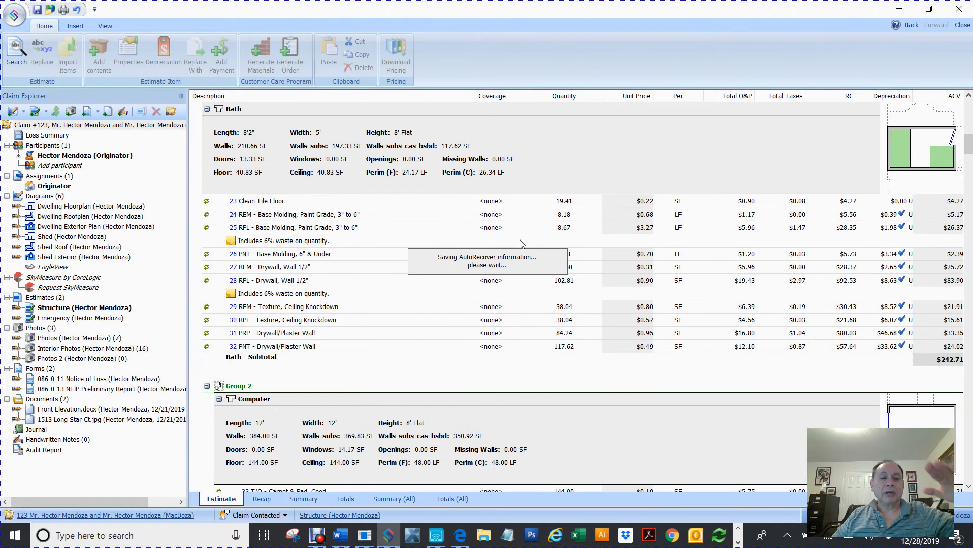
scroll(520, 244, down, 10)
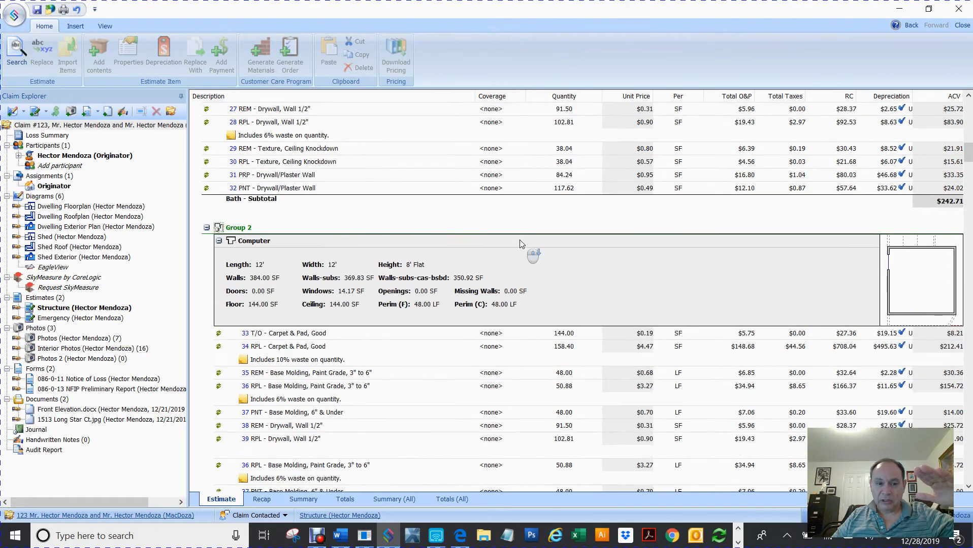
- Review the line items' depreciation and ACV amounts from the Computer room down to the Dwelling Roofplan
scroll(520, 244, down, 12)
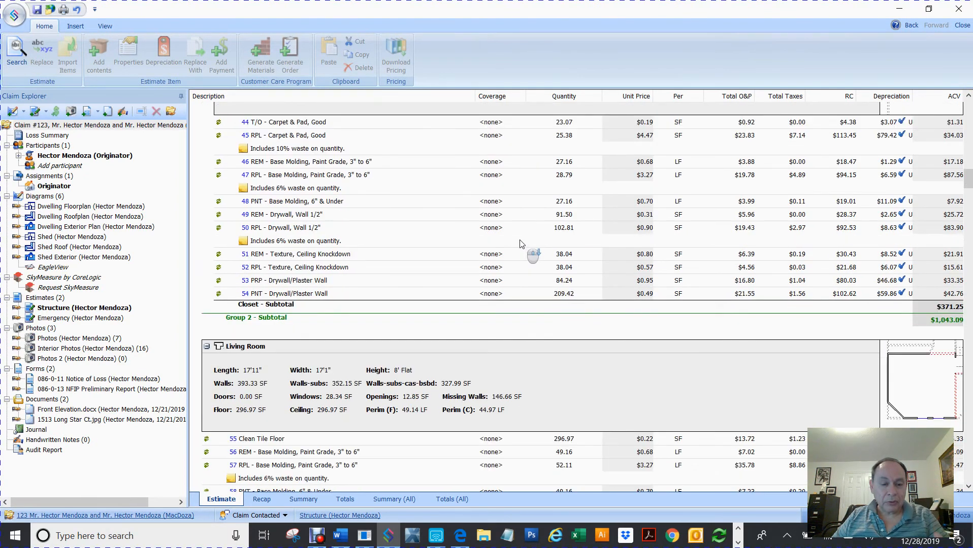
scroll(520, 244, down, 12)
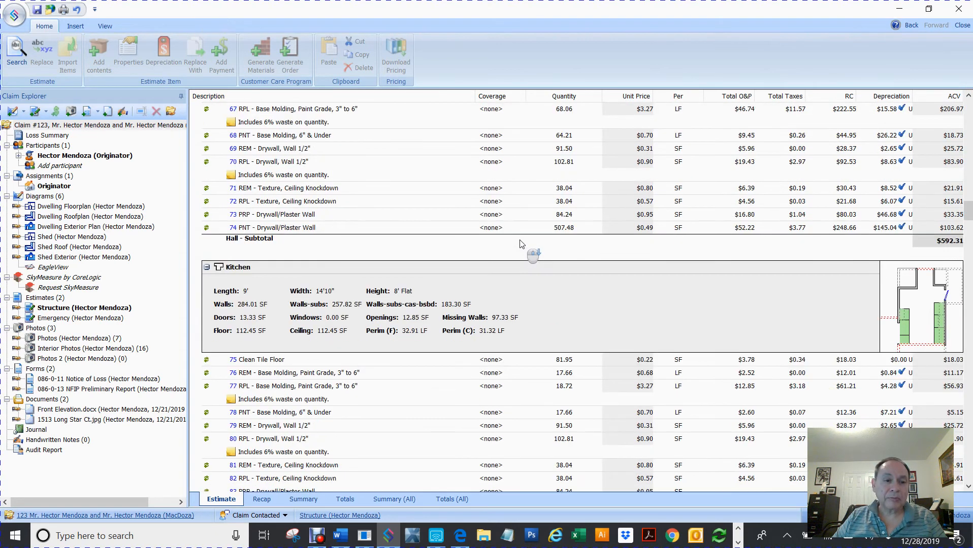
scroll(521, 245, down, 12)
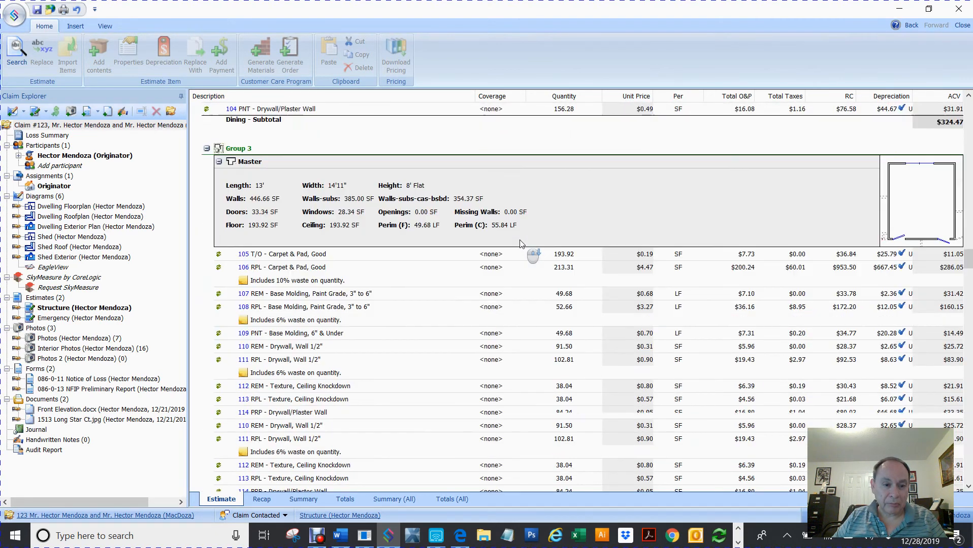
scroll(520, 244, down, 12)
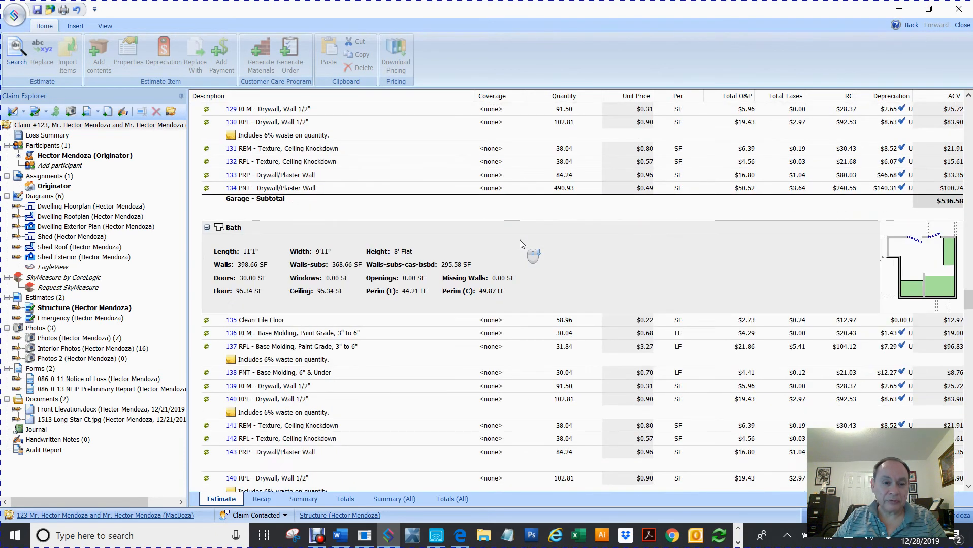
scroll(520, 240, down, 12)
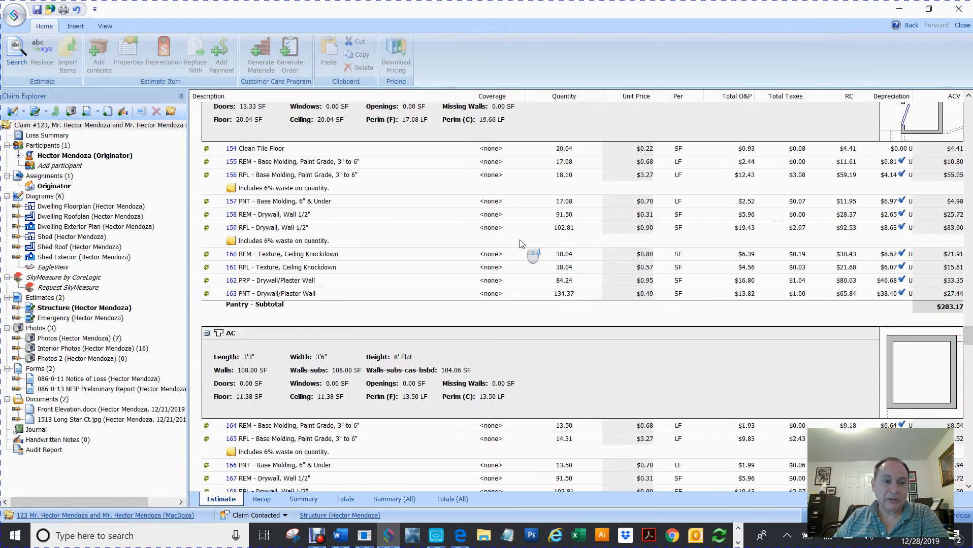
scroll(519, 240, down, 12)
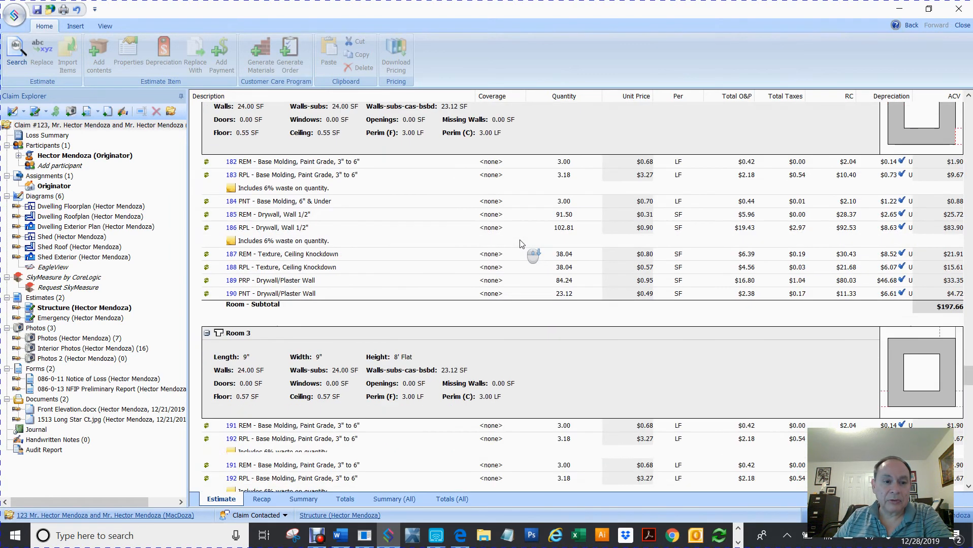
scroll(519, 240, down, 12)
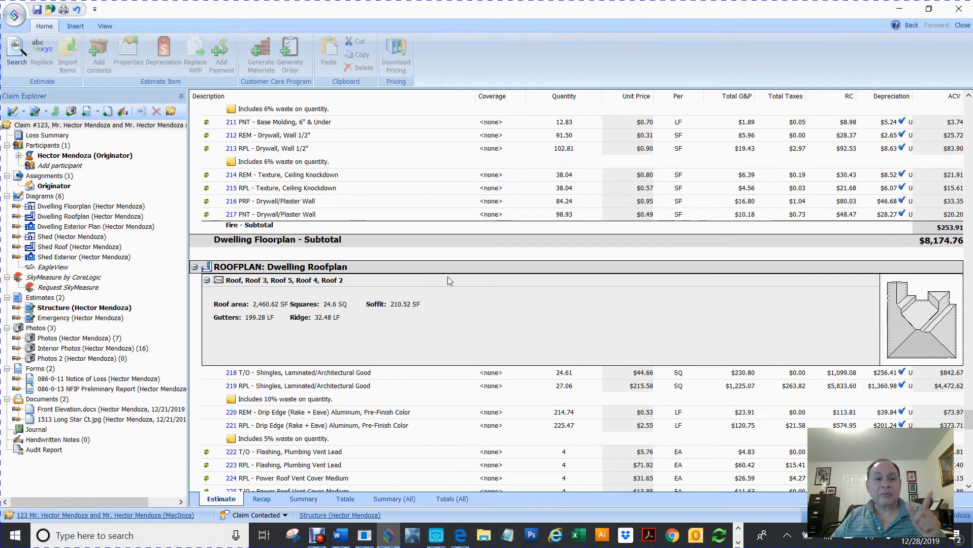
- Set the life-expectancy depreciation age to 1 year for all Dwelling Roofplan line items, from the shingle tear-off through the valley flashing replacement
click(223, 376)
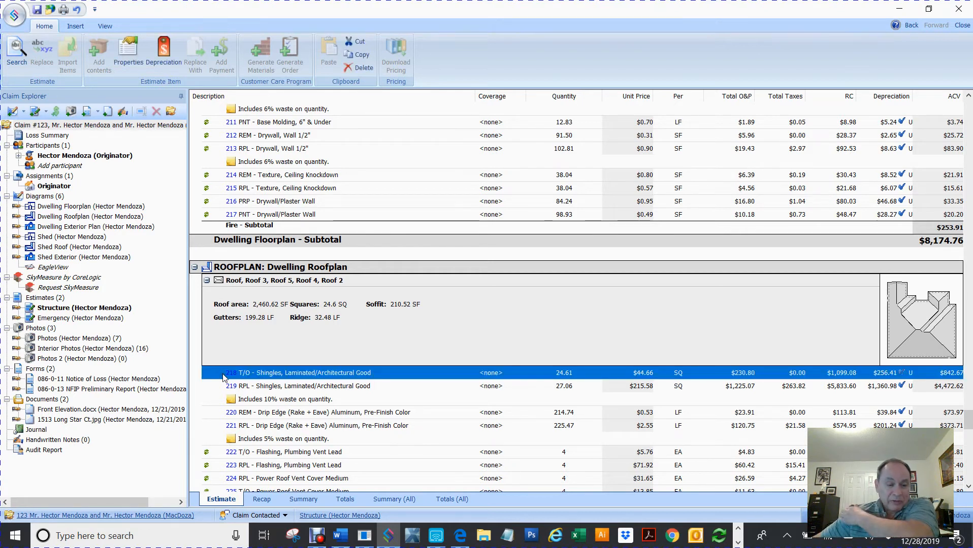
scroll(252, 358, down, 5)
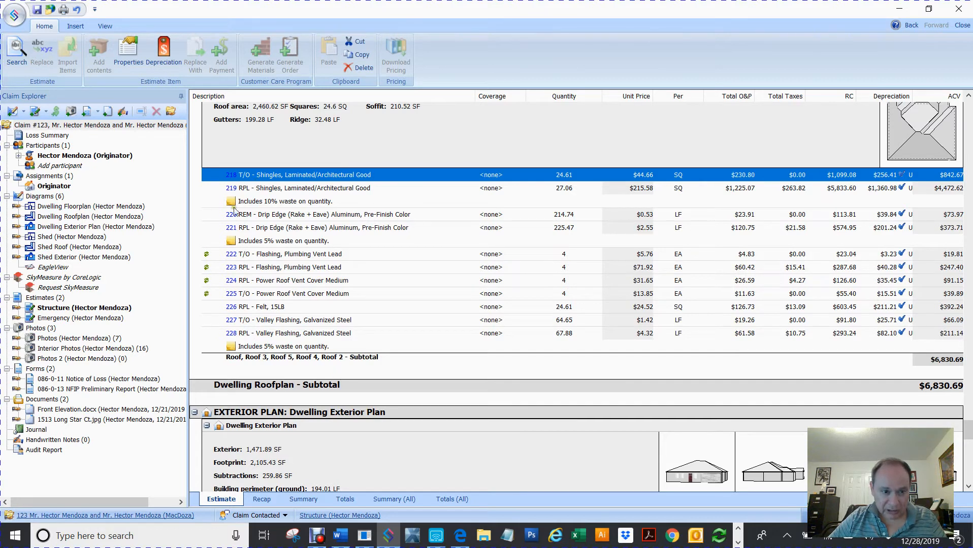
shift+click(228, 336)
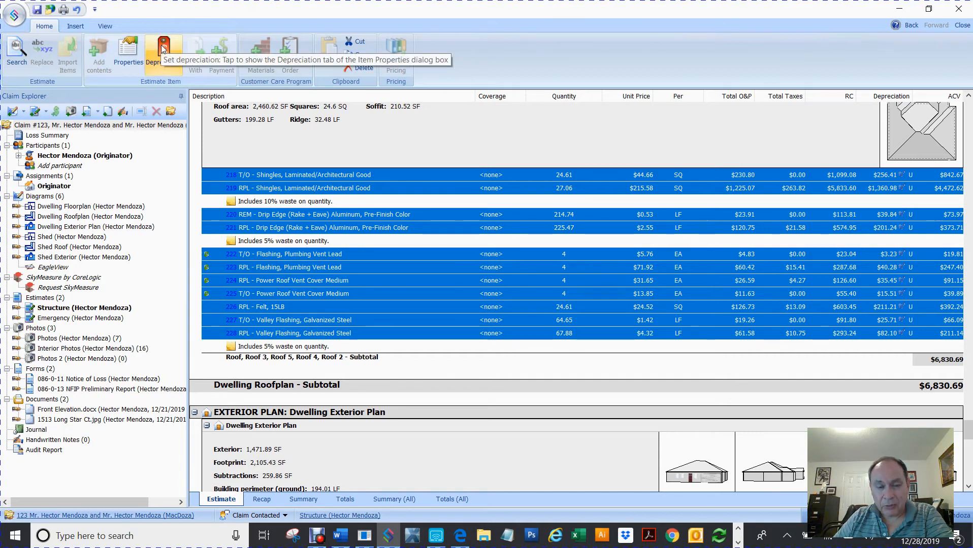
right_click(325, 287)
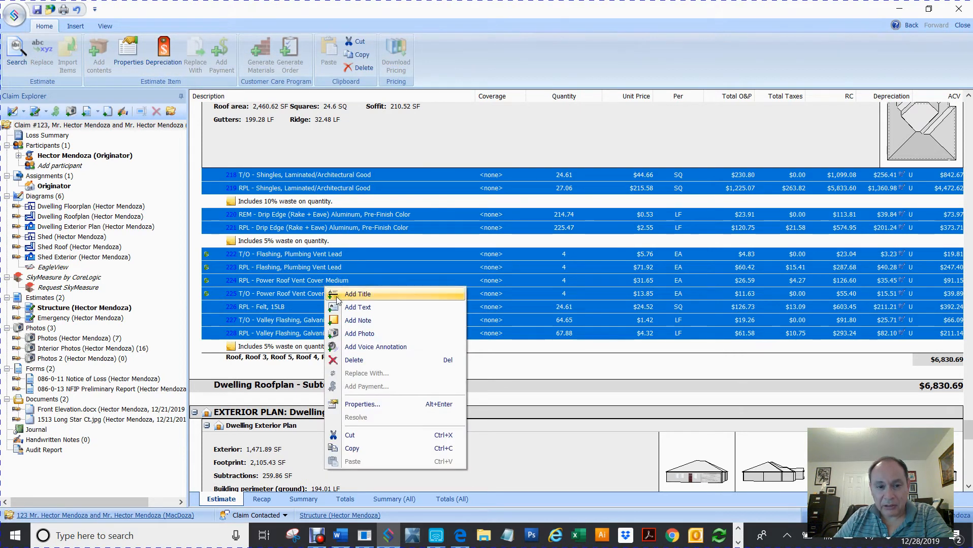
click(366, 404)
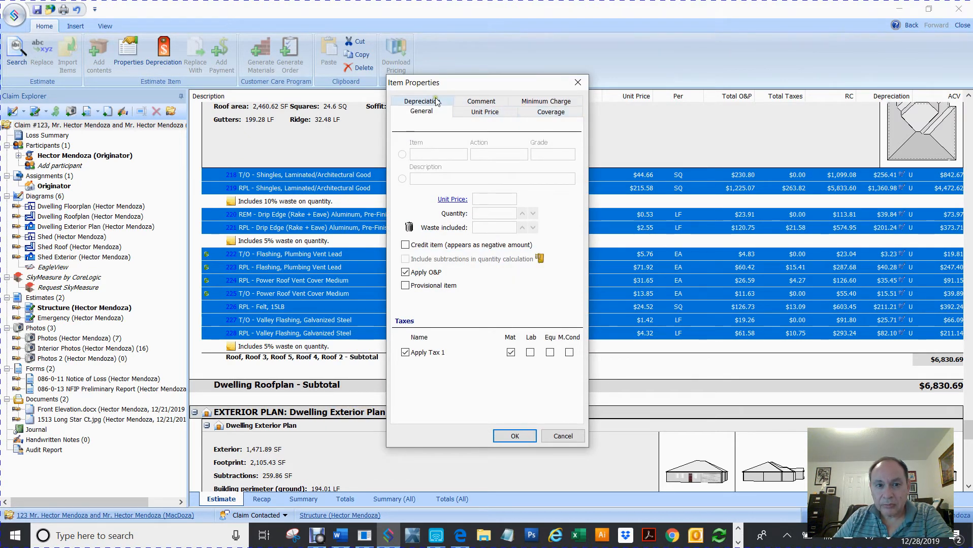
click(422, 103)
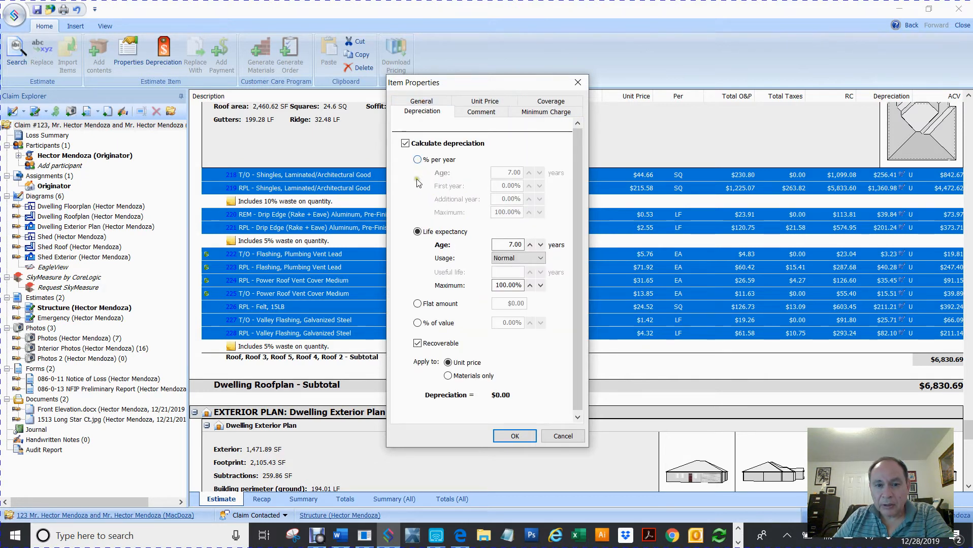
double_click(511, 245)
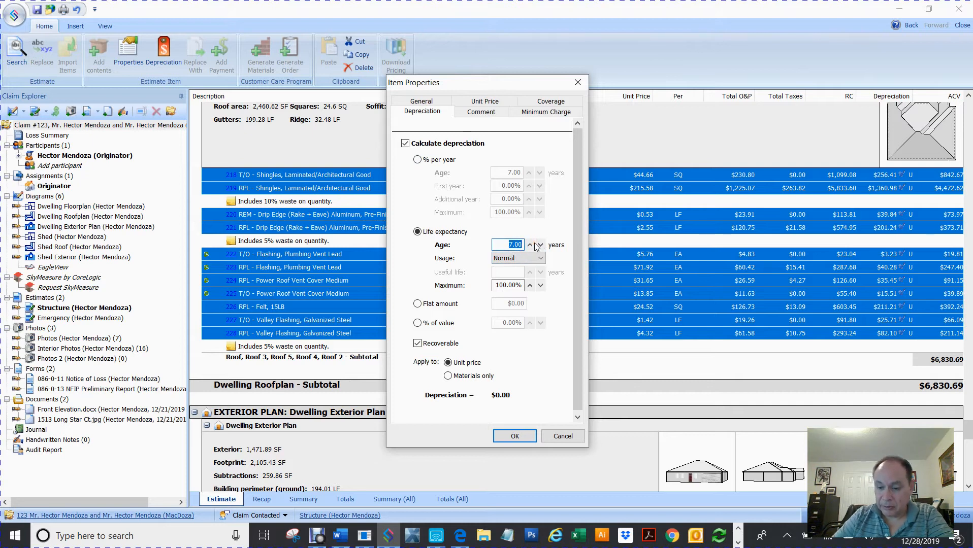
text(1)
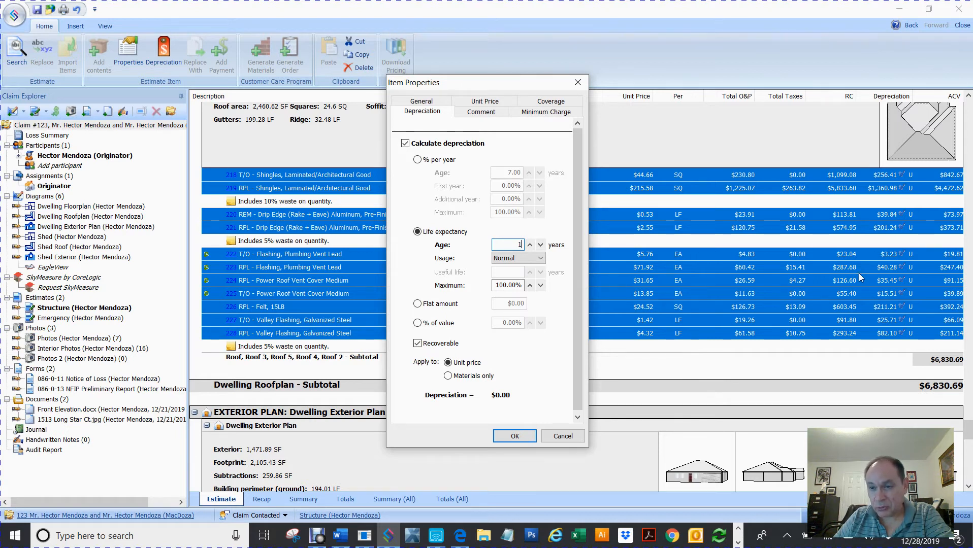
click(515, 435)
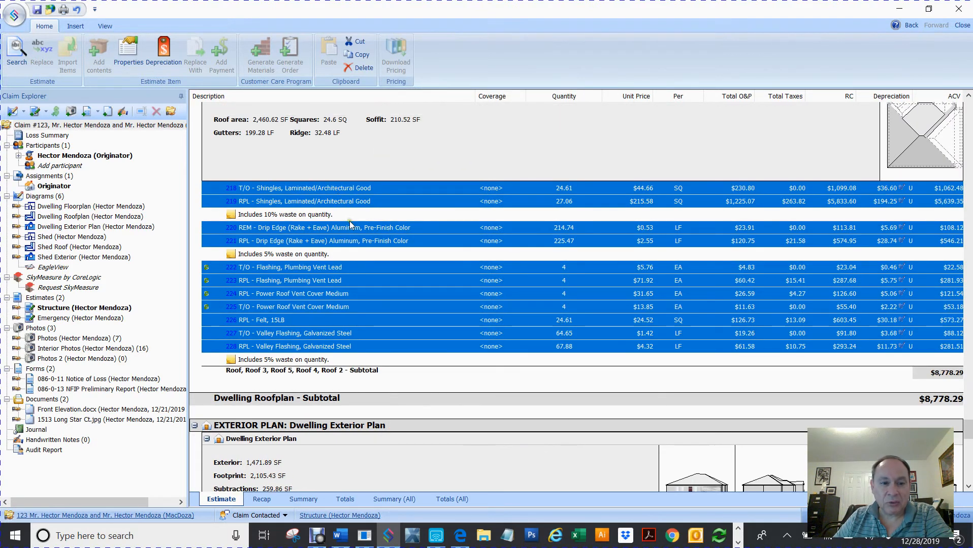
- Check the depreciation settings of the replacement laminated/architectural shingles on the Dwelling Roofplan, and leave them unchanged
click(340, 202)
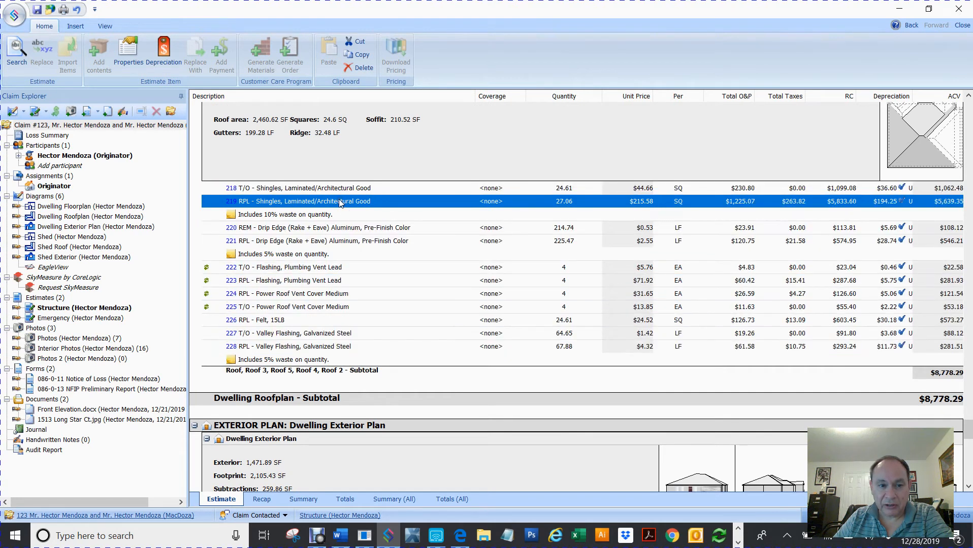
right_click(340, 202)
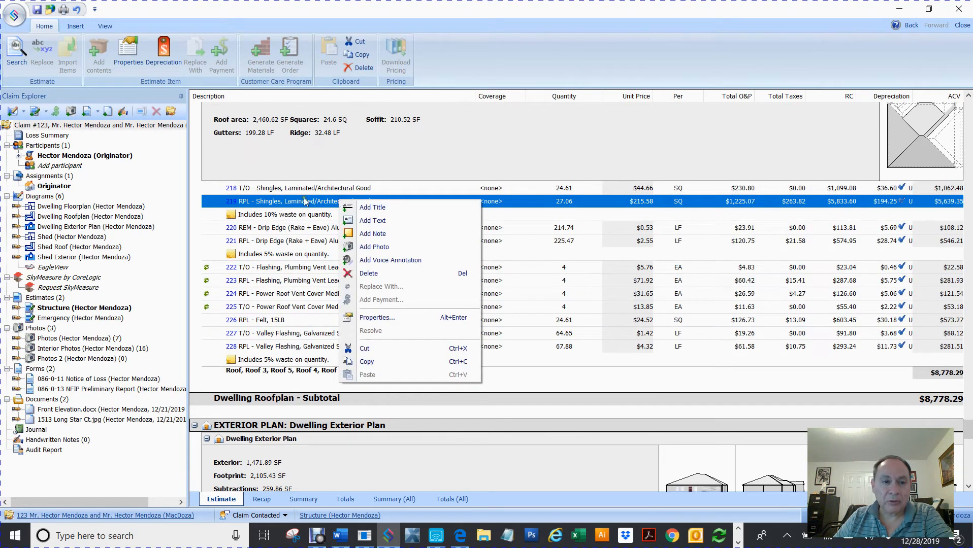
click(232, 201)
click(163, 47)
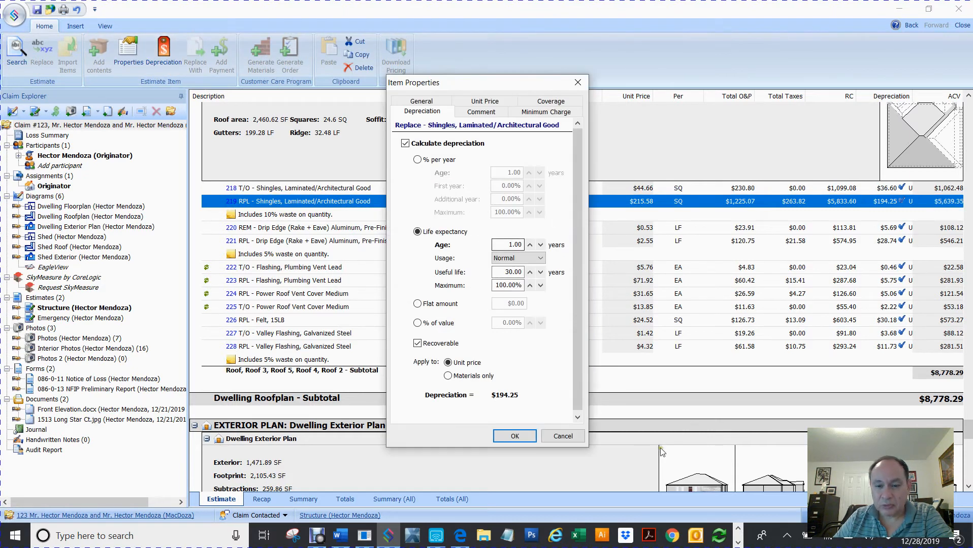
click(564, 436)
- Check the depreciation settings of the replacement 1/2" wall drywall in the Fire room, without changing them
scroll(551, 231, up, 6)
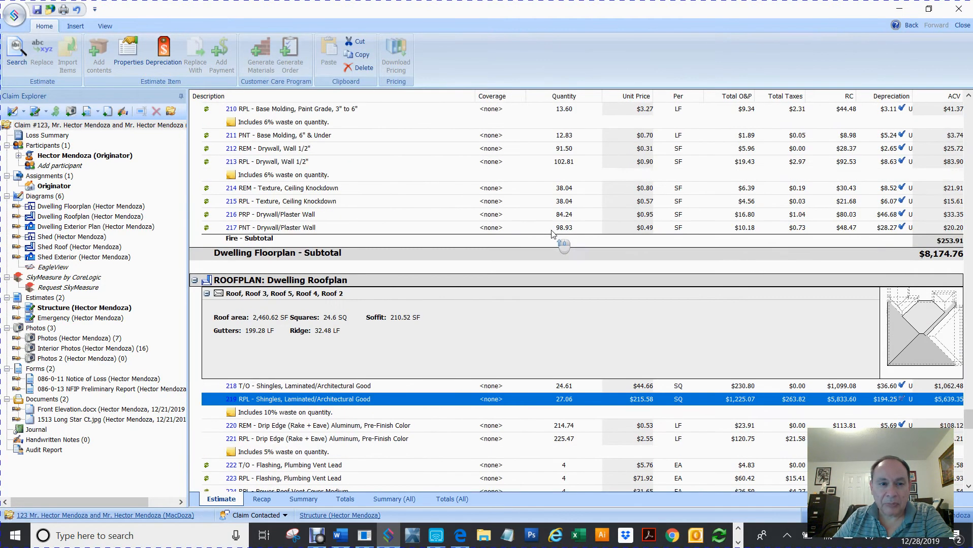
click(291, 205)
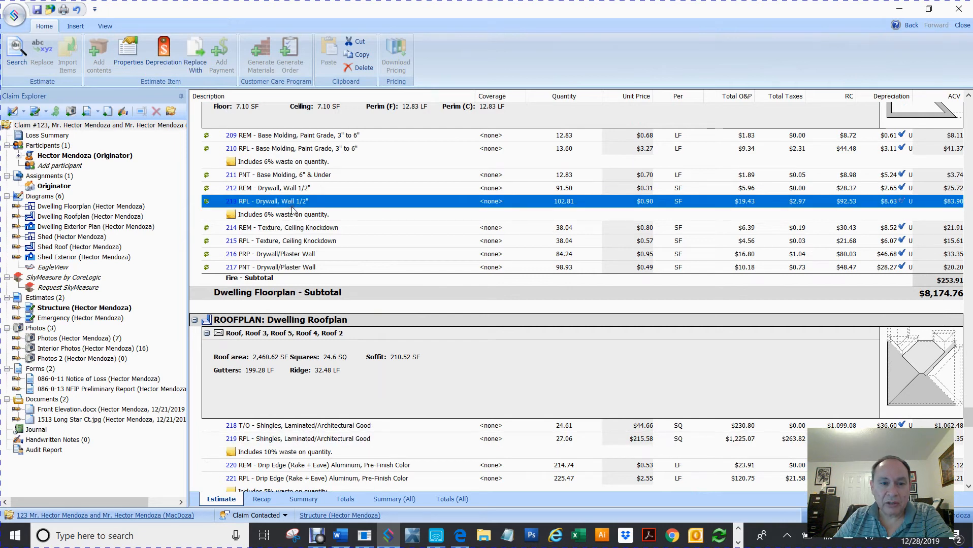
right_click(292, 209)
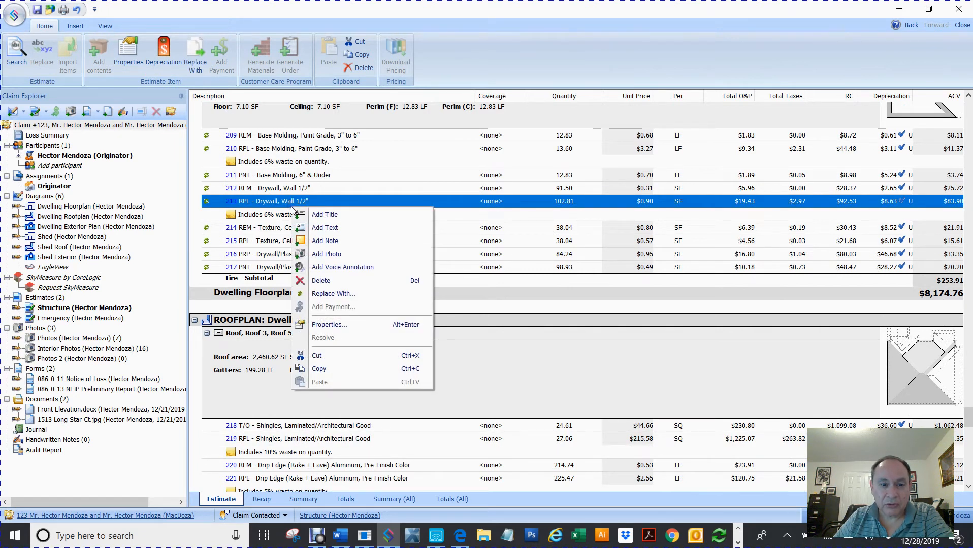
click(163, 46)
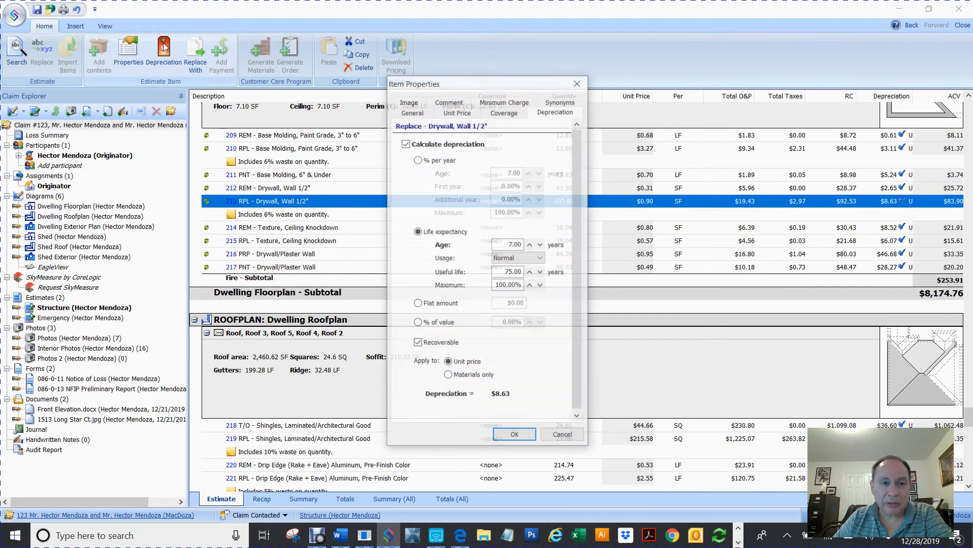
click(562, 437)
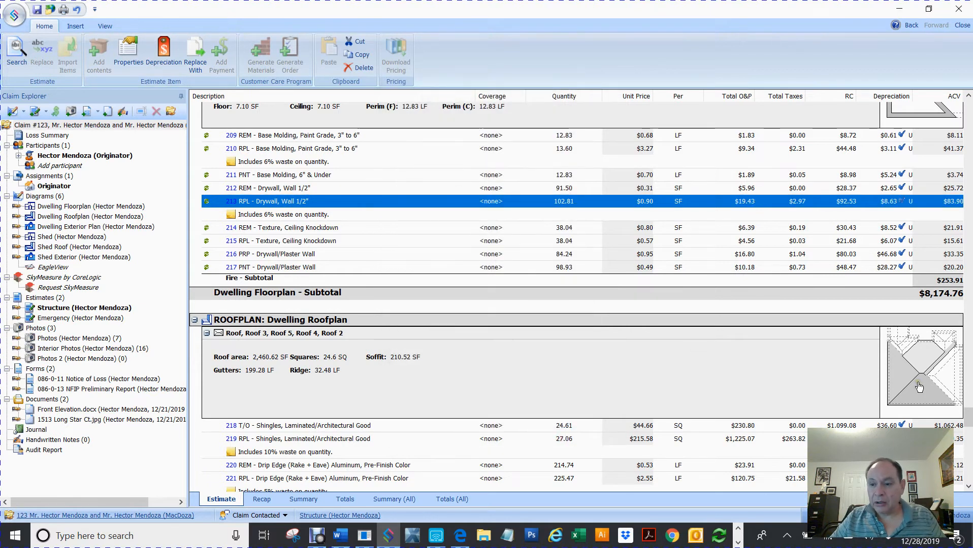
- Set the life-expectancy depreciation age to 1 year for all Shed floorplan line items, from base molding removal through wall painting
scroll(734, 341, down, 10)
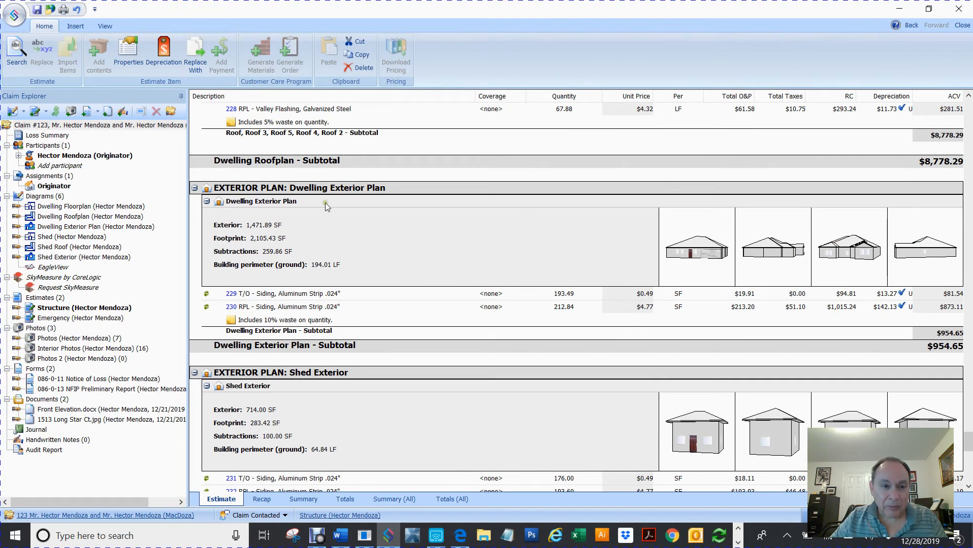
scroll(325, 203, down, 3)
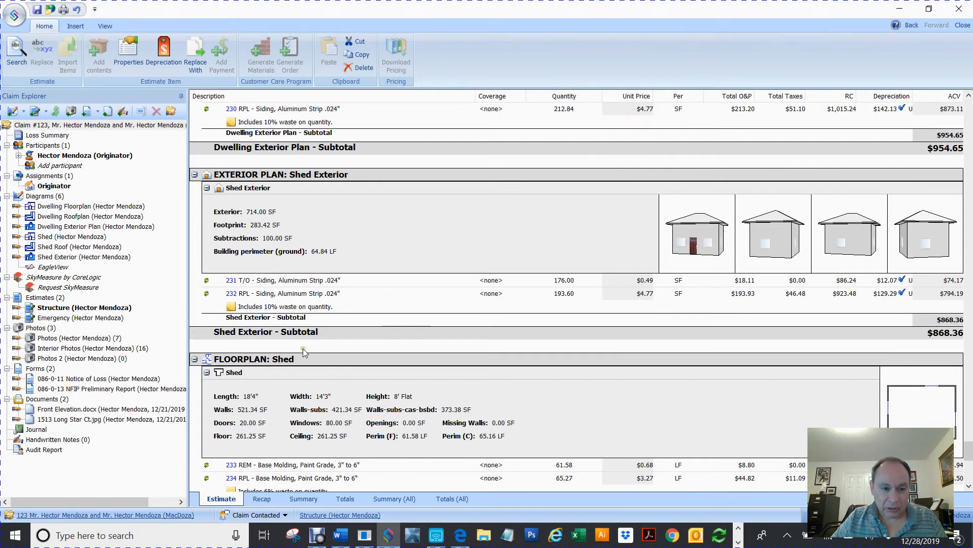
scroll(294, 364, down, 1)
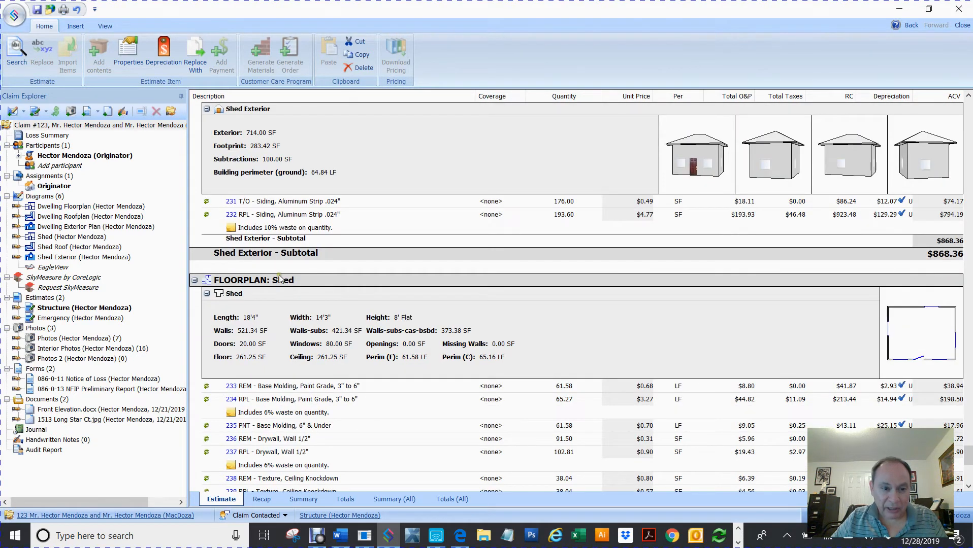
scroll(355, 249, down, 3)
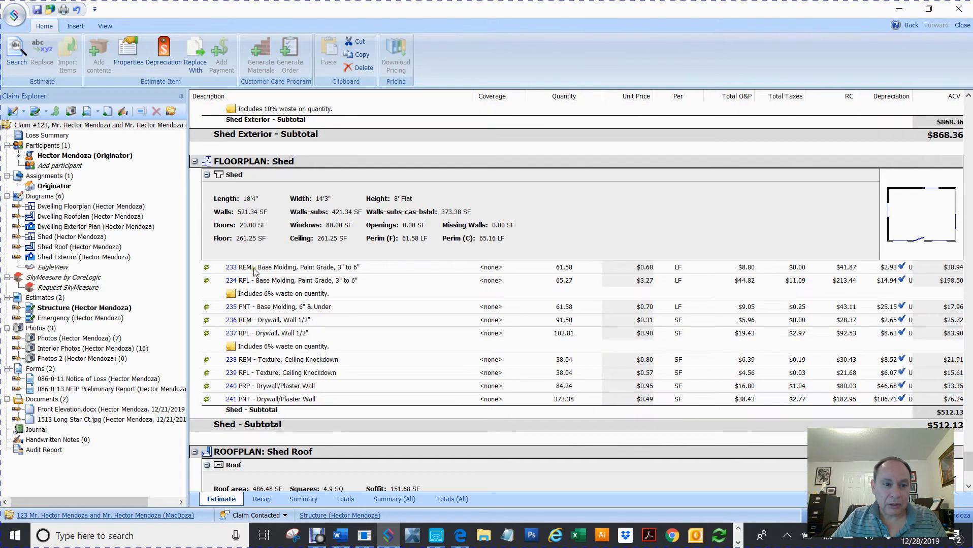
click(253, 271)
shift+click(241, 400)
click(178, 62)
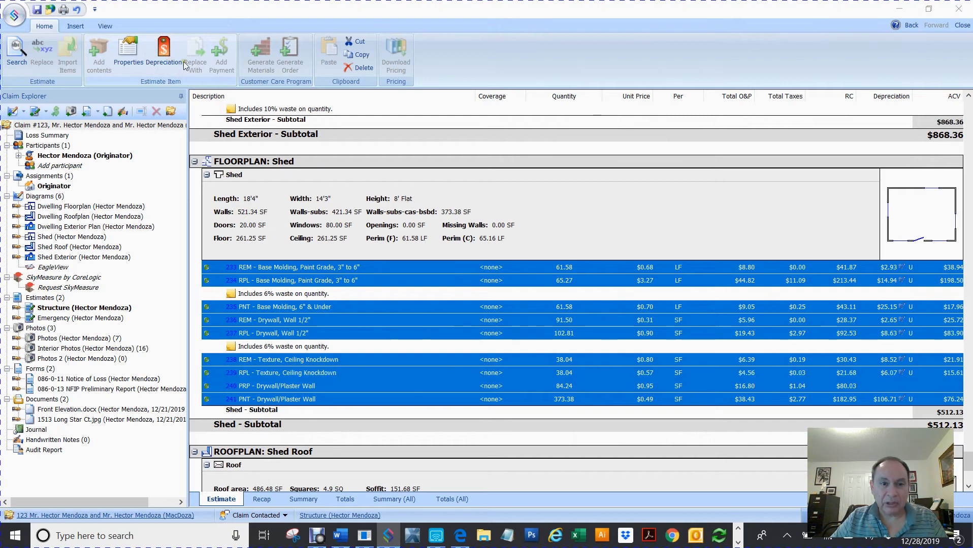
double_click(505, 235)
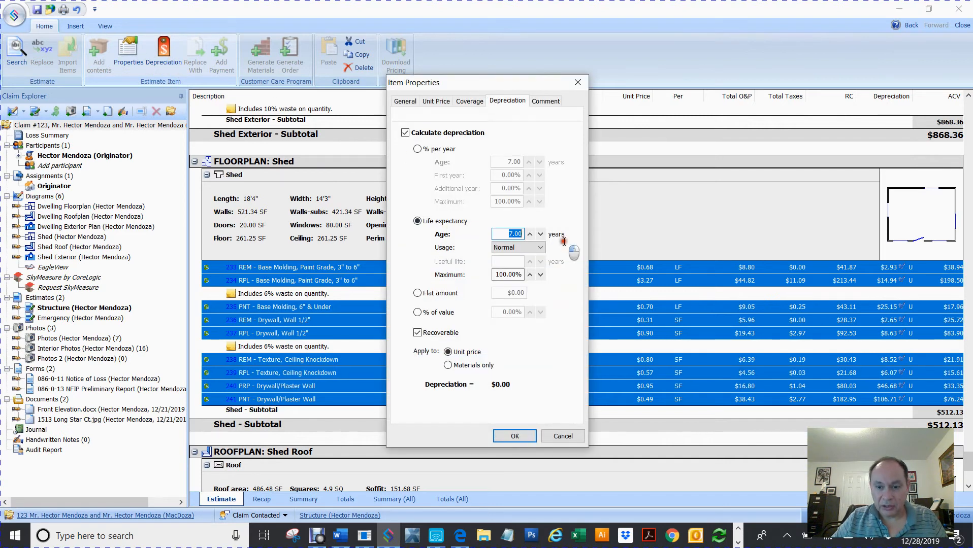
text(1)
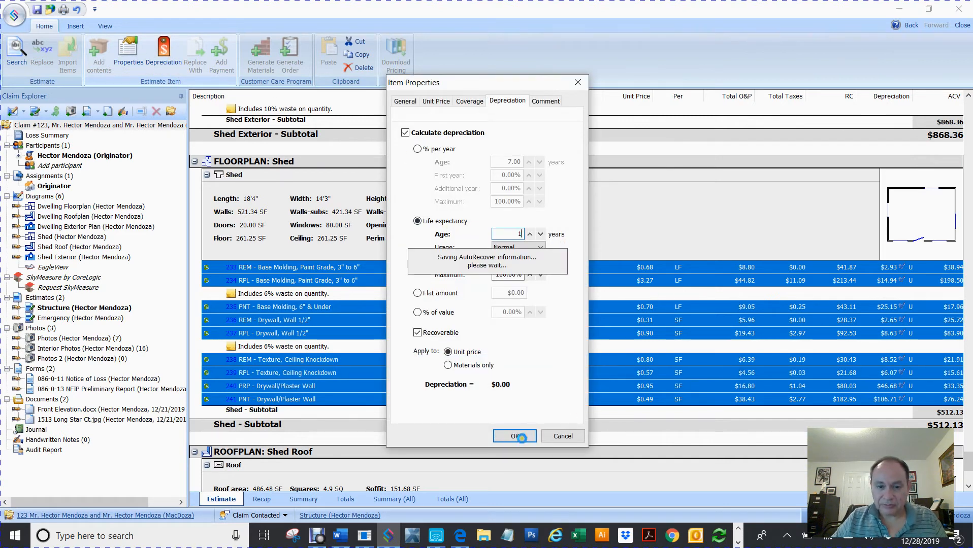
click(516, 438)
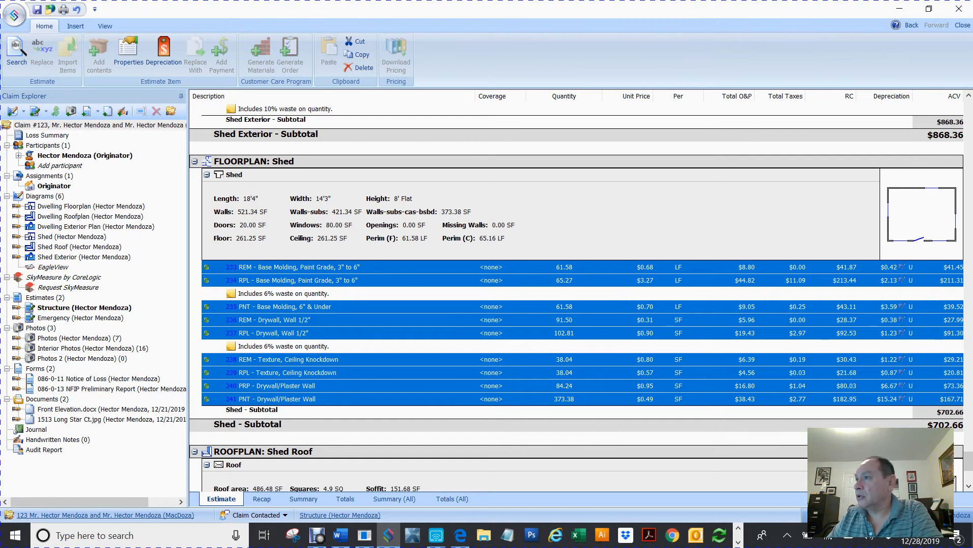
key(alt+Tab)
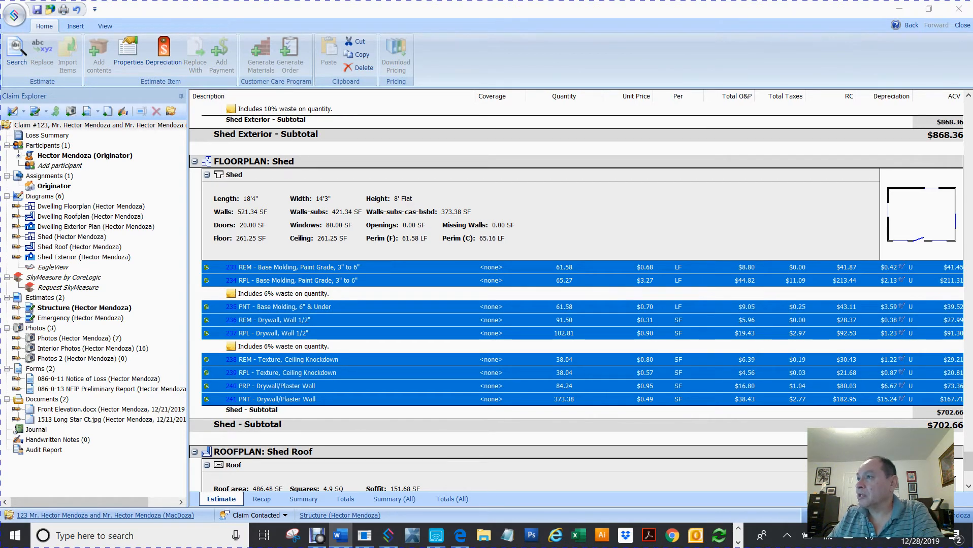
click(590, 196)
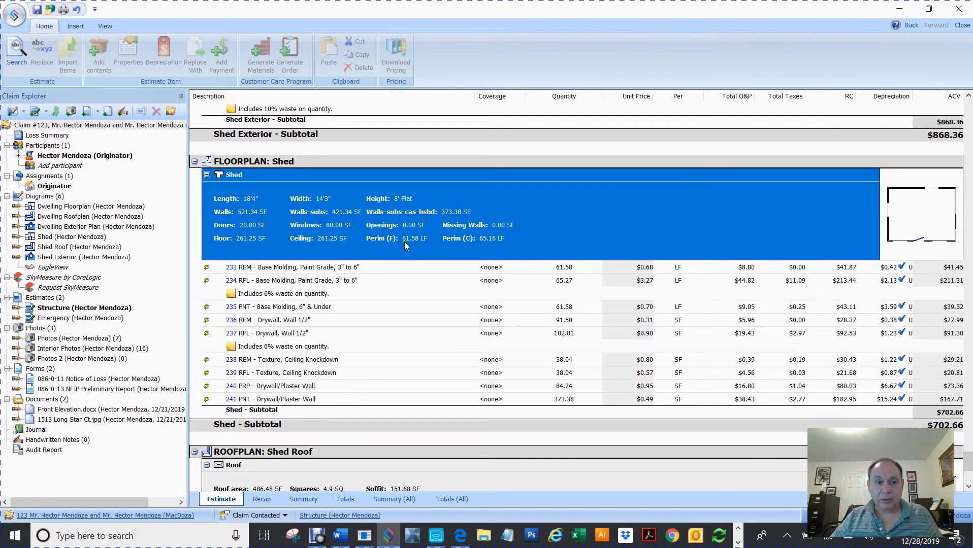
- Check the O&P and Tax 1 settings in the item properties of all Shed floorplan line items, from base molding removal through wall painting
click(207, 268)
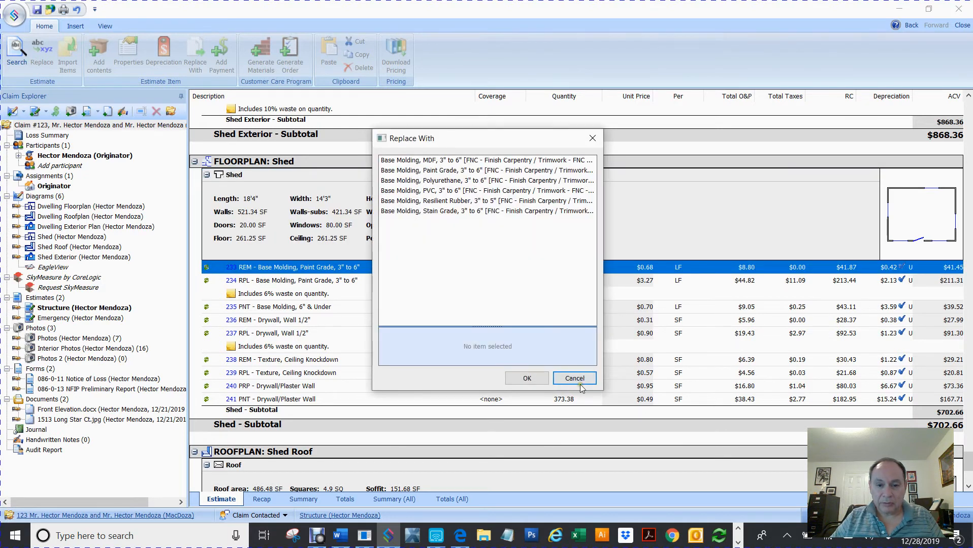
click(575, 379)
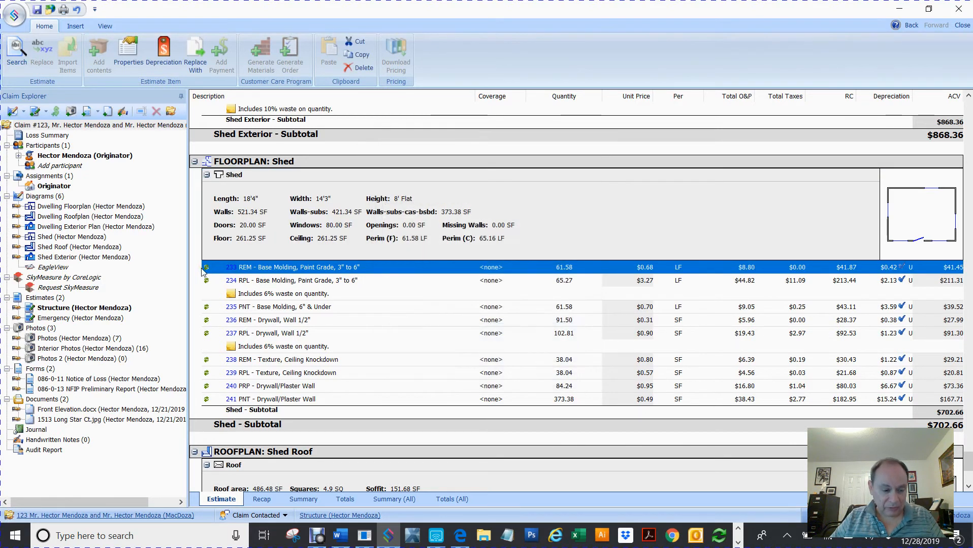
shift+click(206, 401)
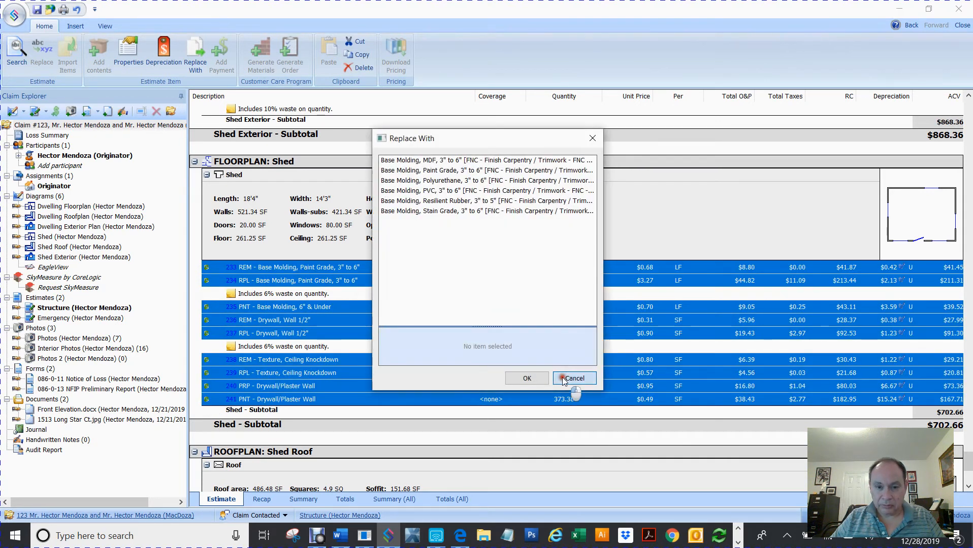
click(564, 379)
right_click(223, 399)
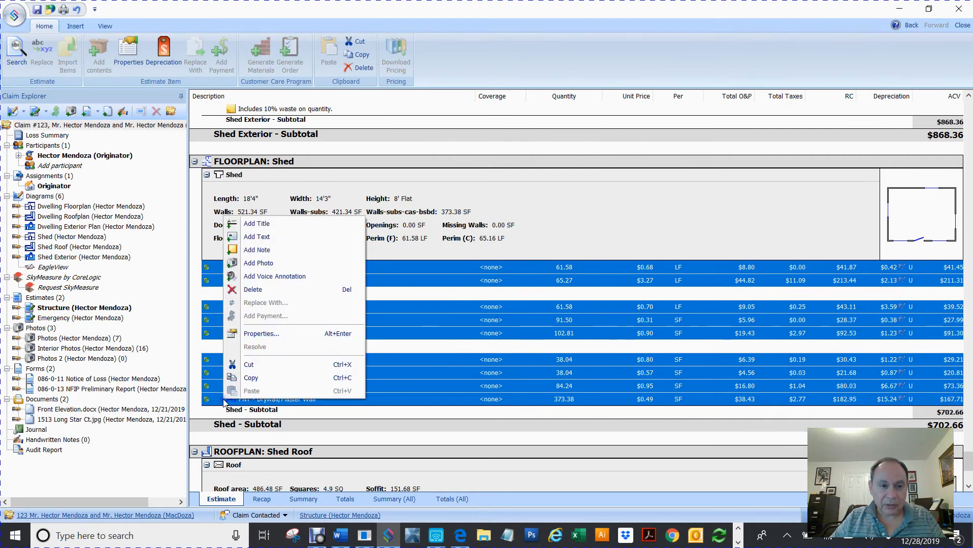
click(264, 334)
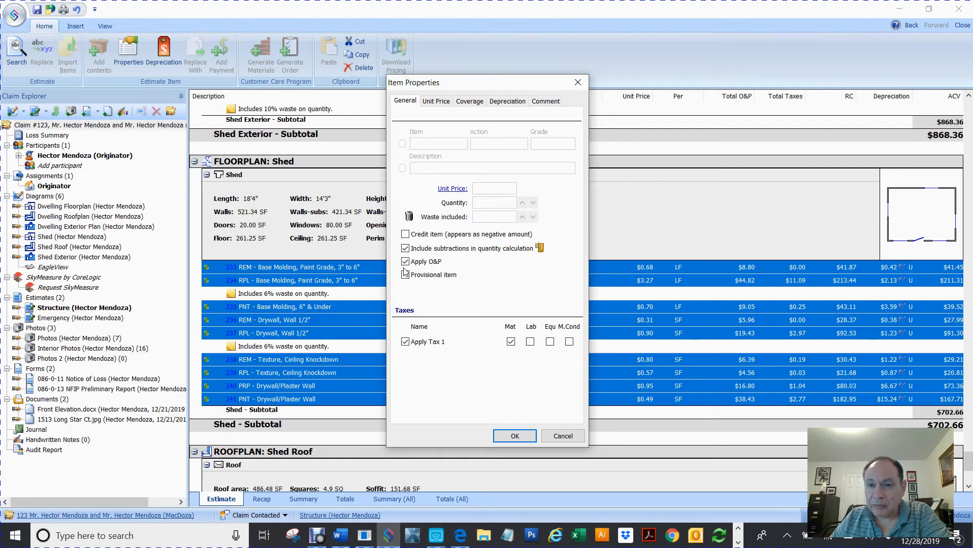
click(513, 437)
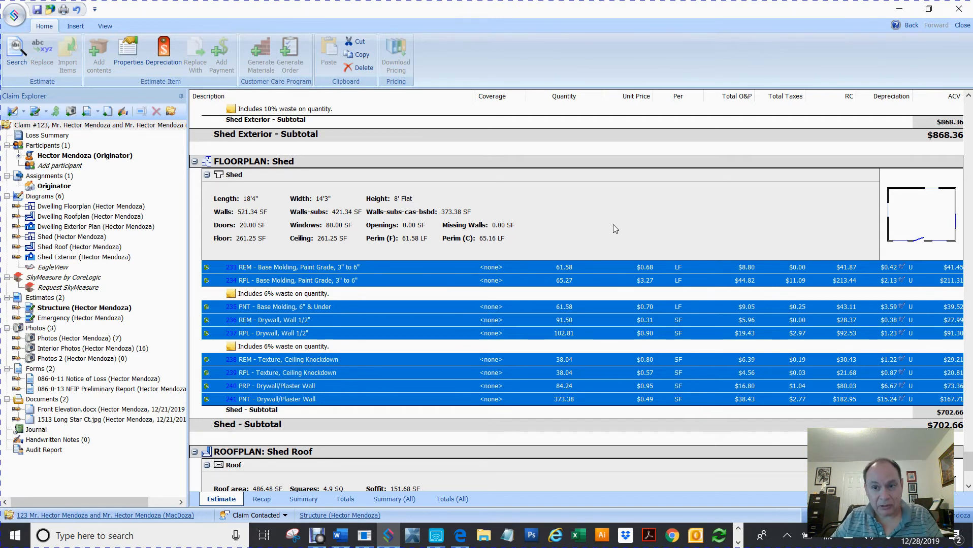
- Check the overhead, profit and tax settings in the Structure estimate's totals page layout, without changing them
scroll(614, 225, up, 10)
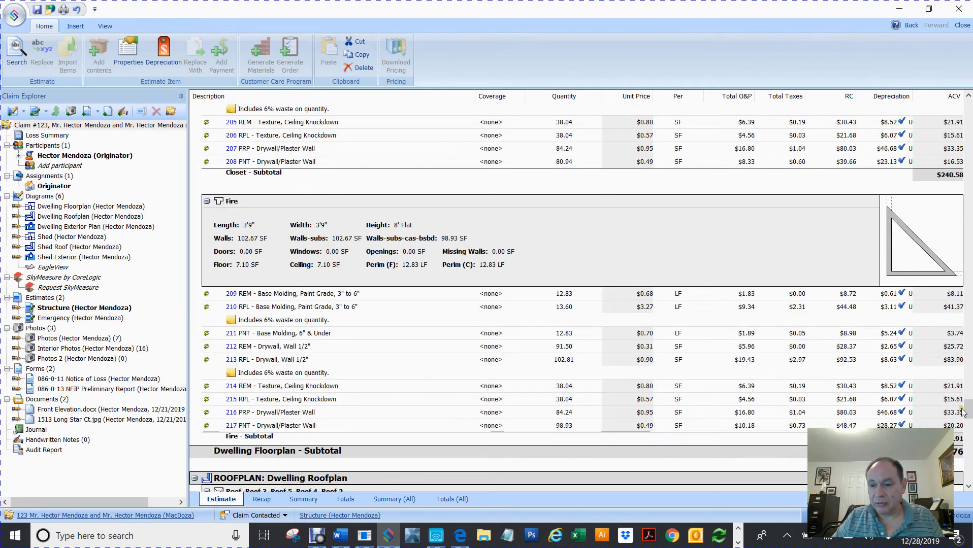
drag(967, 414, 965, 92)
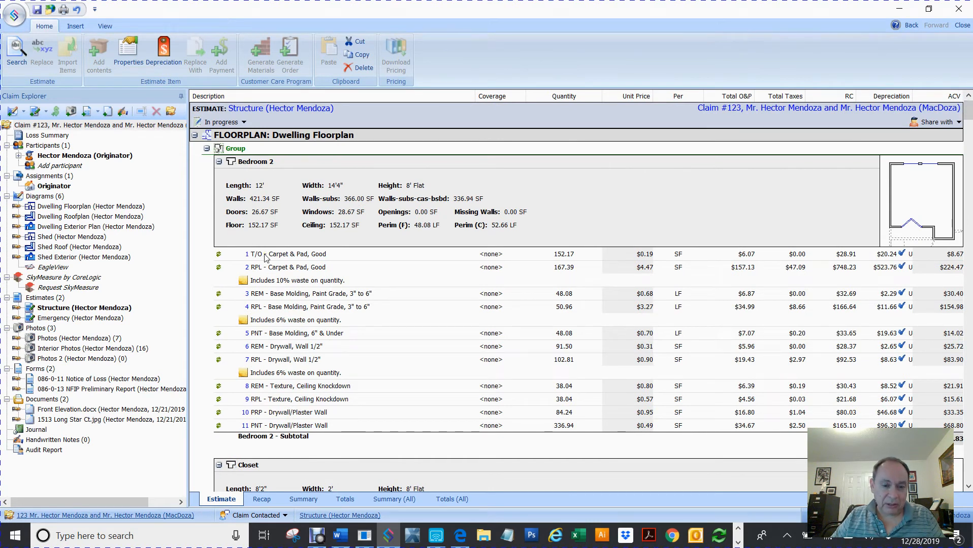
click(344, 500)
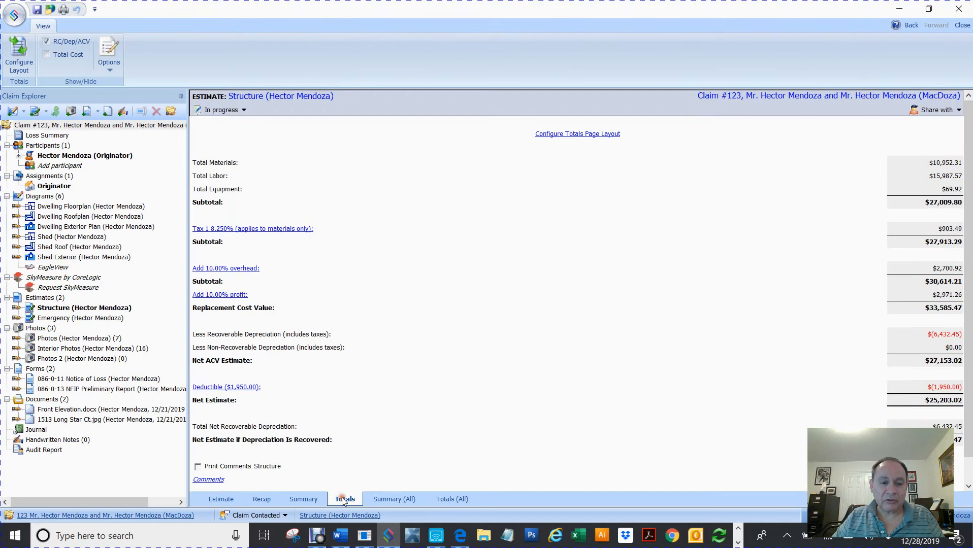
click(225, 269)
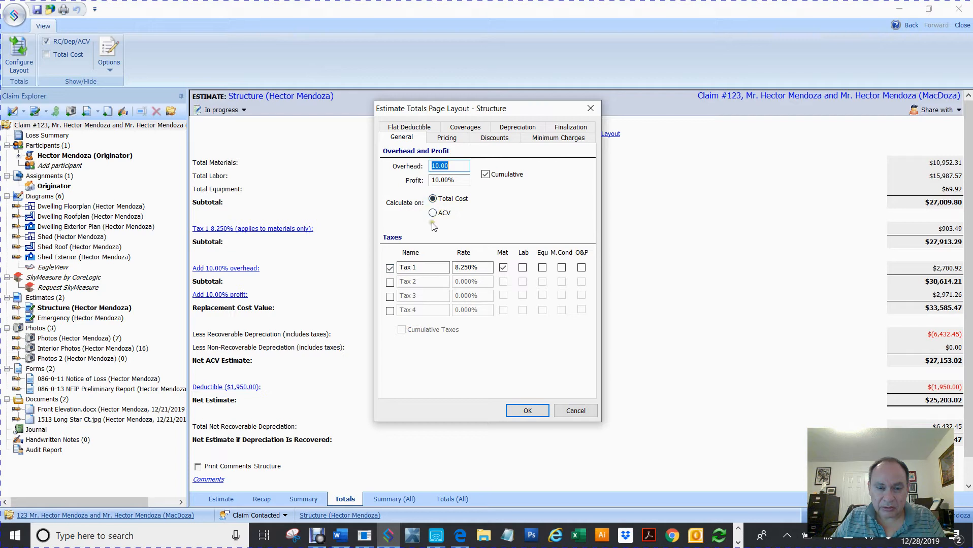
click(447, 138)
click(402, 142)
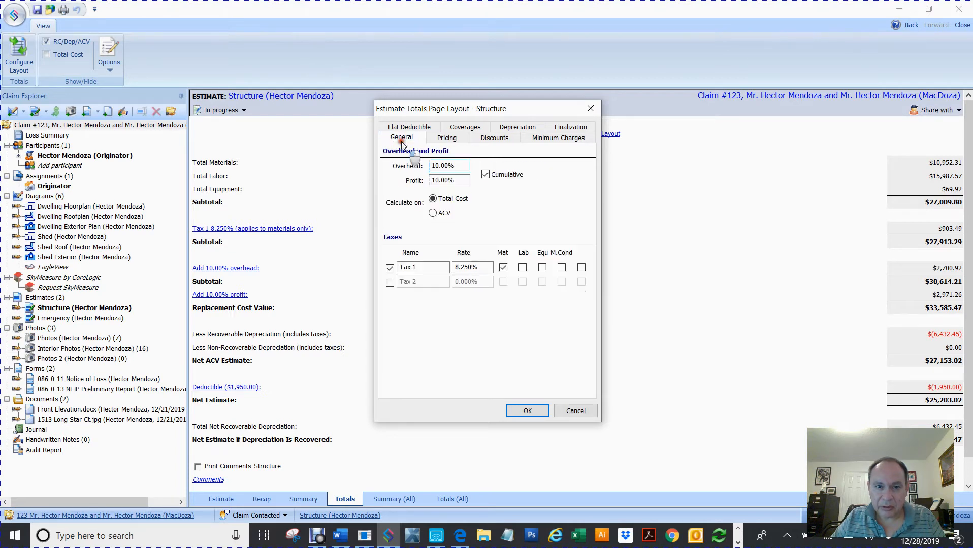
click(574, 409)
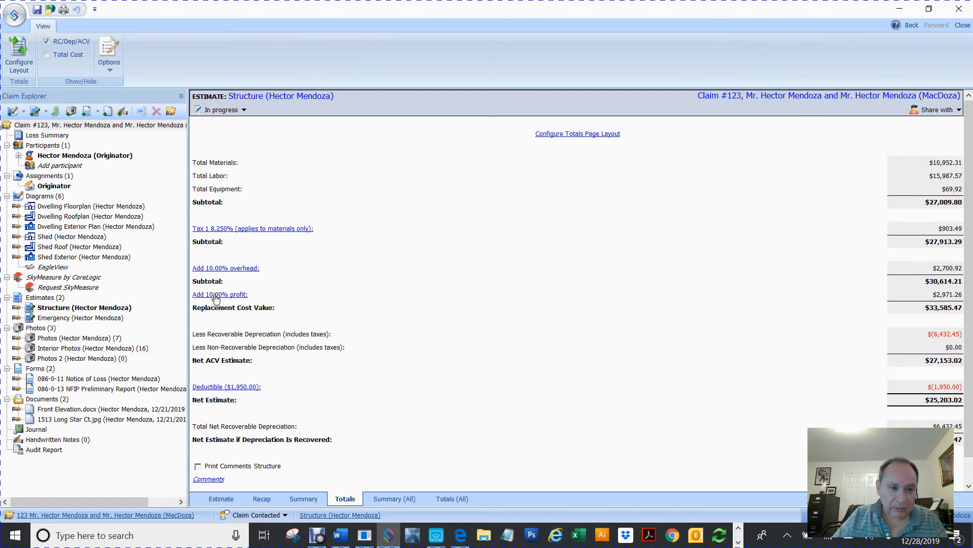
- Set the Structure estimate's overhead to 0% and turn off cumulative overhead and profit
click(234, 269)
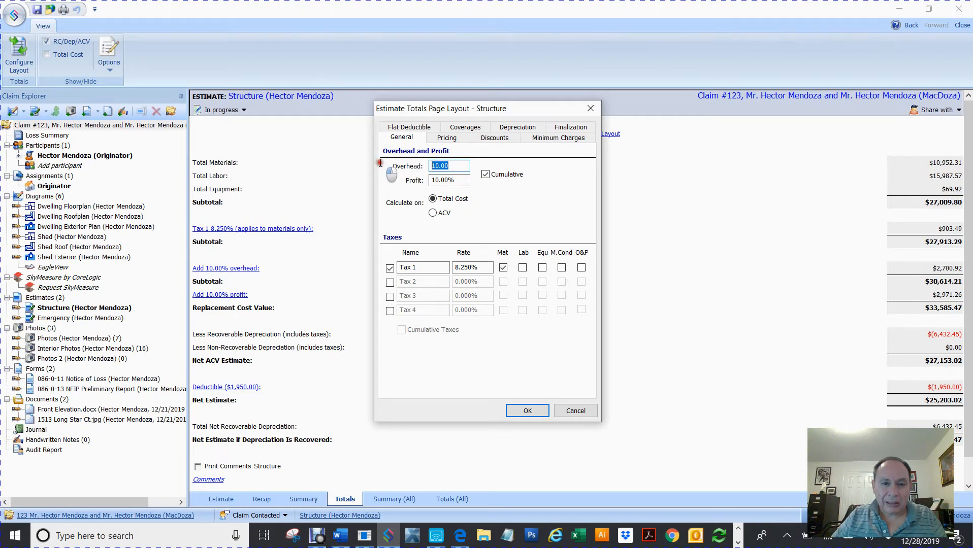
text(0)
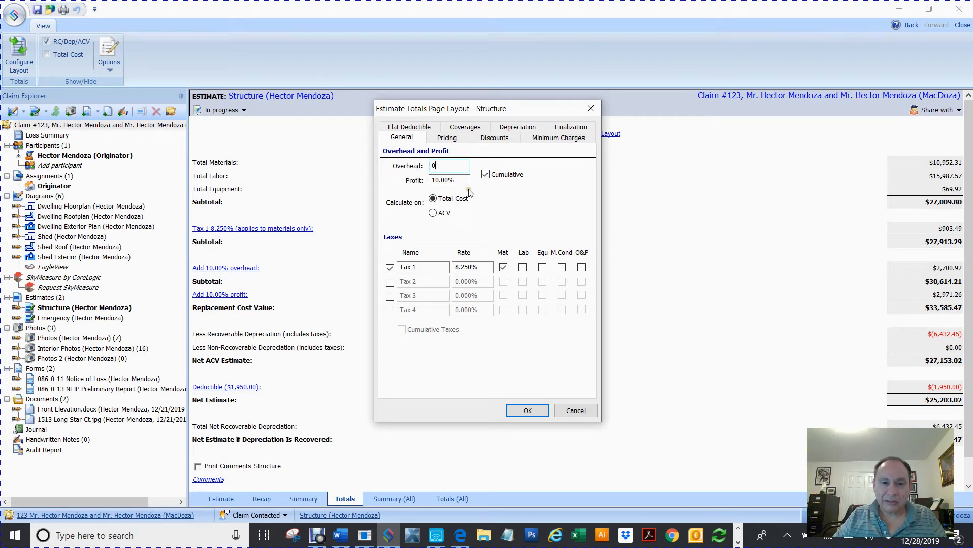
click(487, 175)
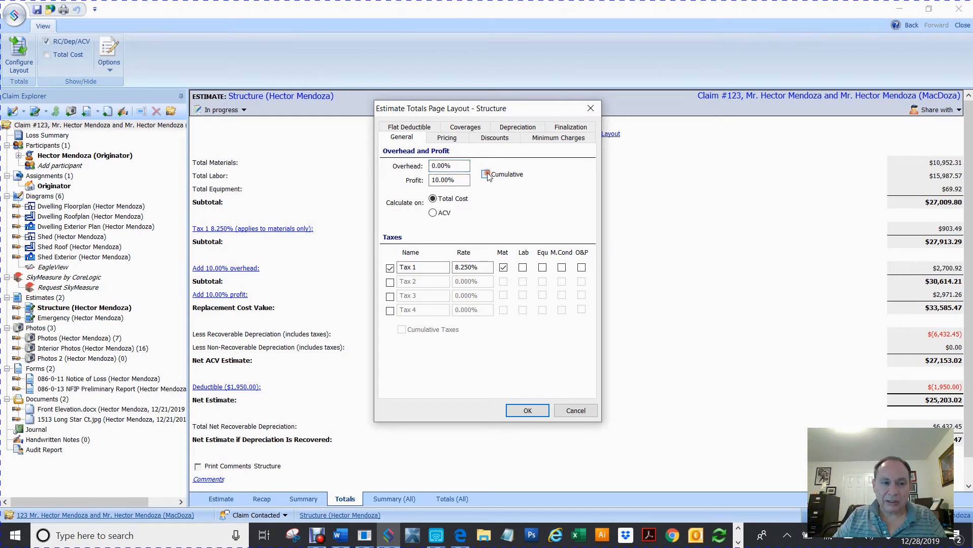
click(529, 411)
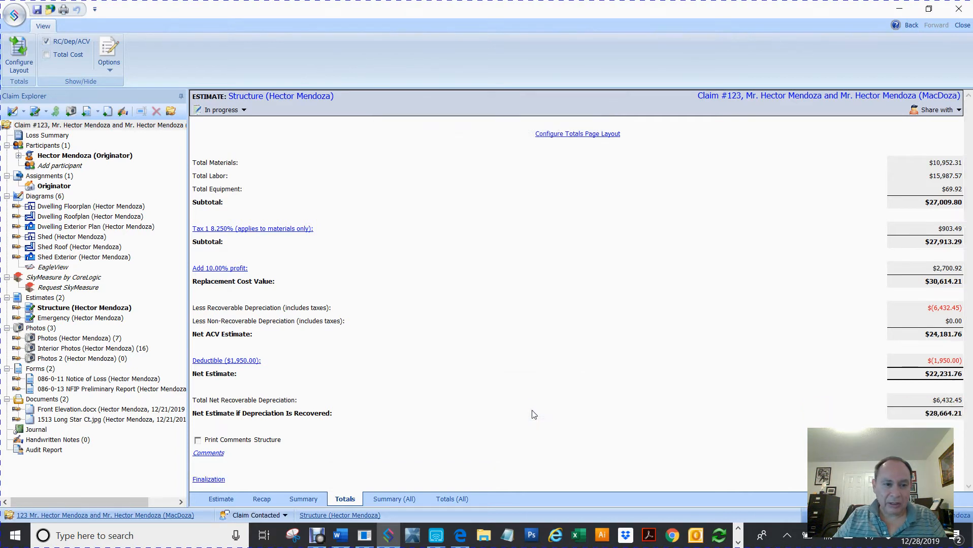
- Turn off Tax 1 for the Structure estimate and check the O&P and taxes of the Bedroom 2 line items
click(226, 270)
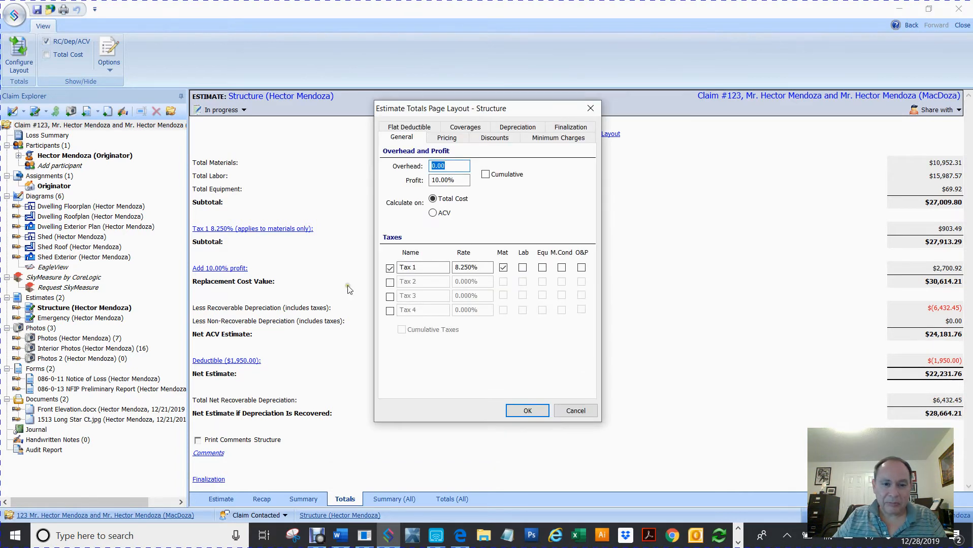
click(391, 268)
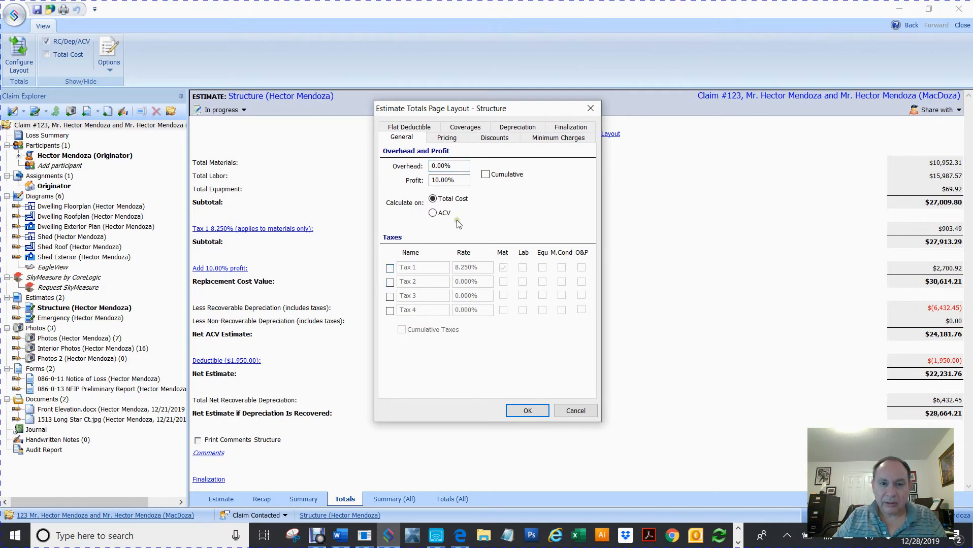
click(526, 411)
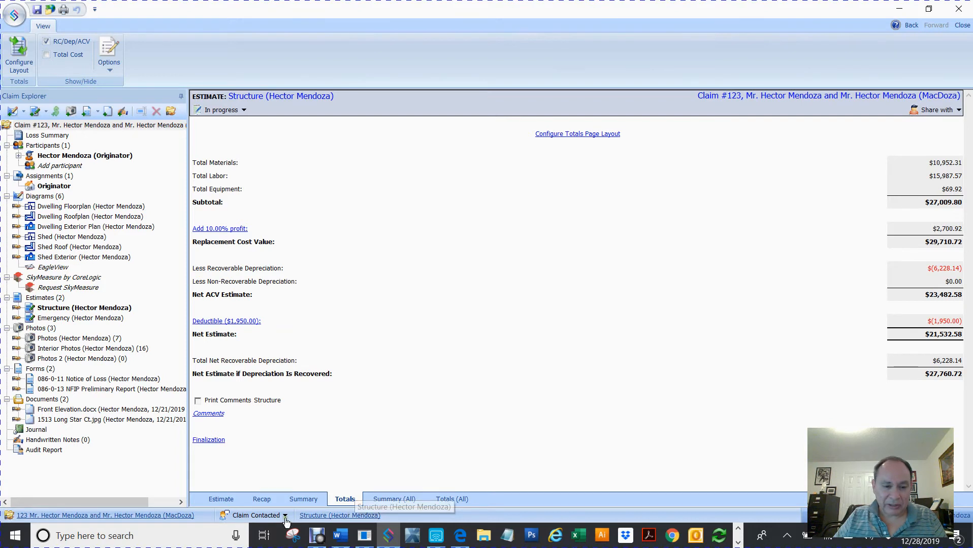
click(219, 500)
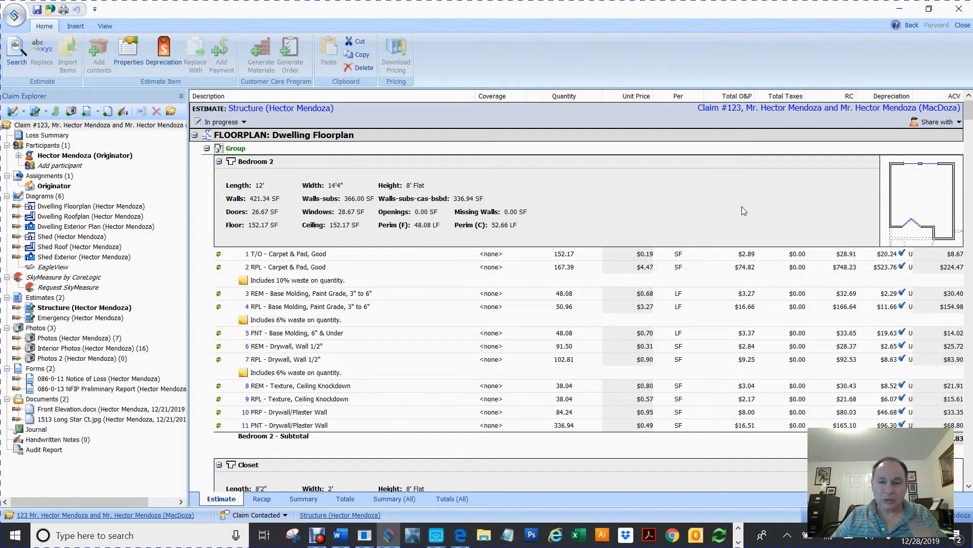
click(321, 255)
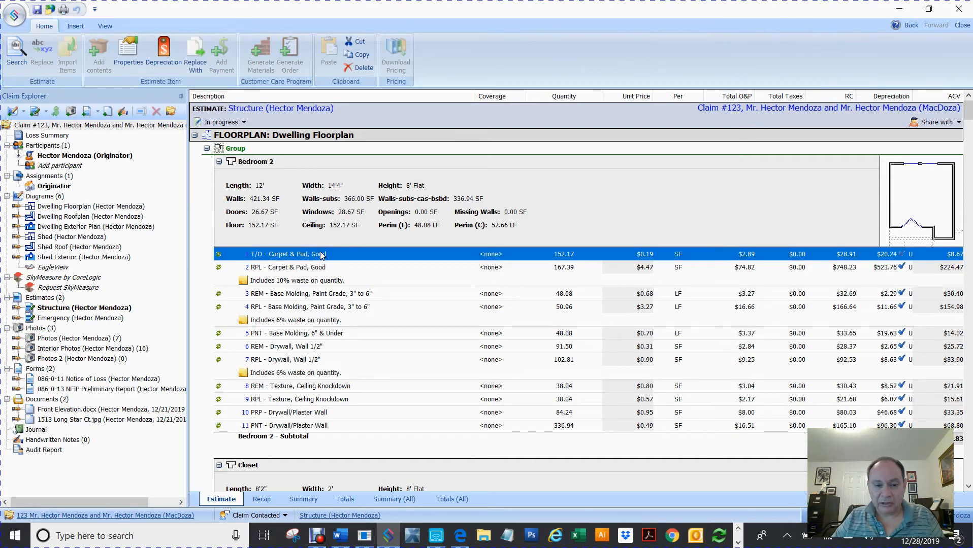
- Set the Structure estimate's profit to 0% in the totals page layout
click(345, 500)
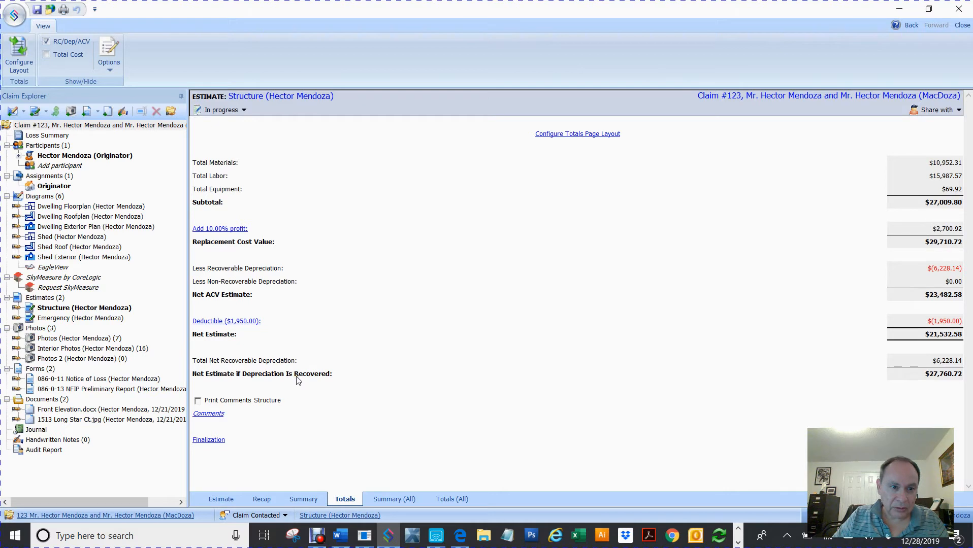
click(220, 228)
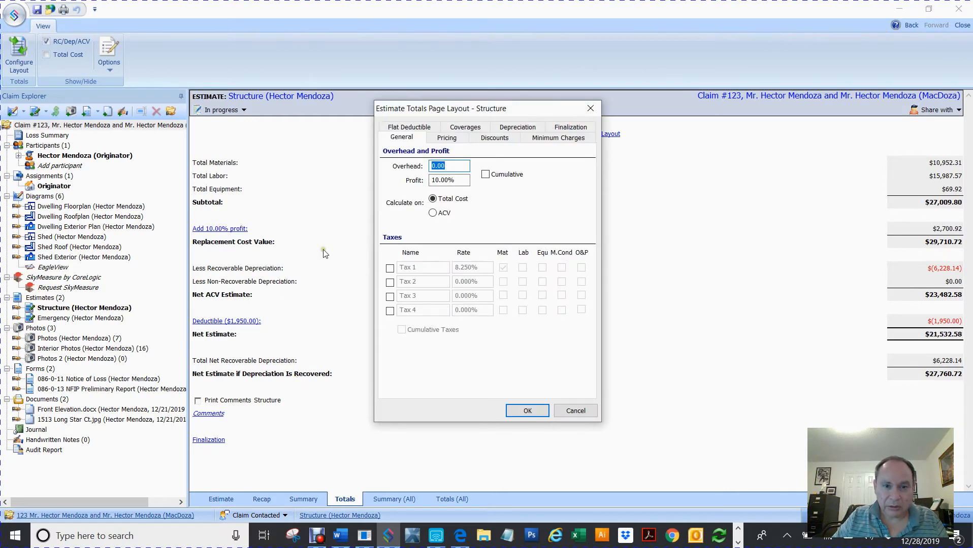
drag(465, 183, 428, 201)
click(460, 179)
text(0)
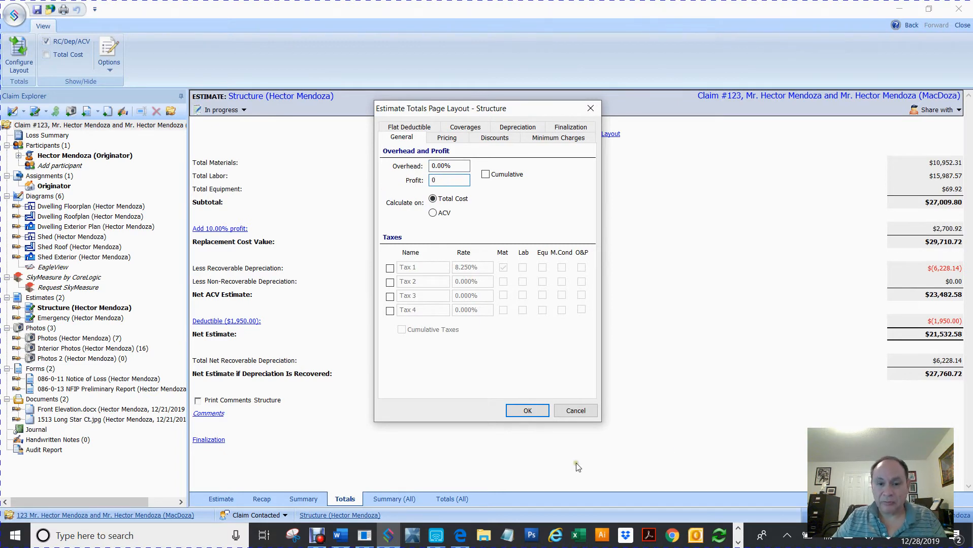
click(528, 412)
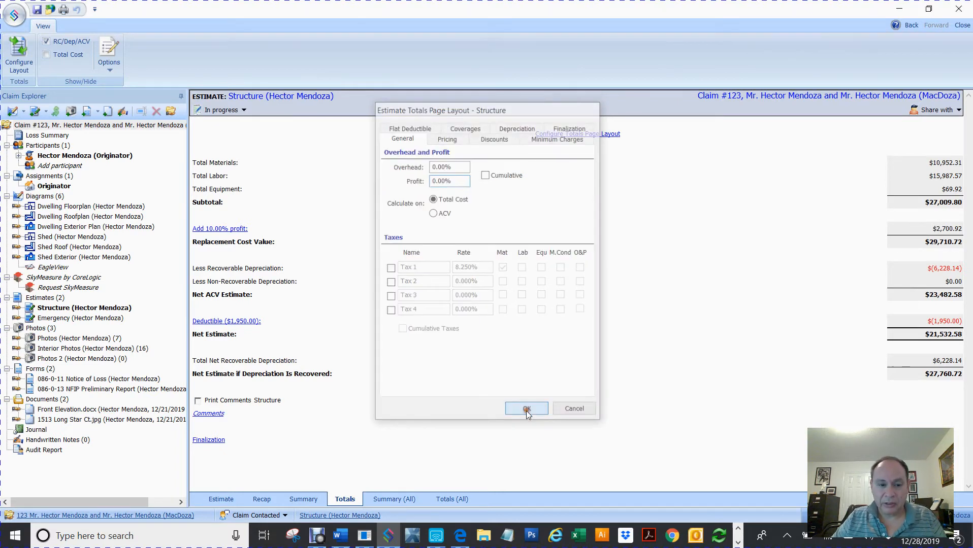
- Examine the Total O&P and Total Taxes columns of the line items from Bedroom 2 down through the AC room
click(219, 500)
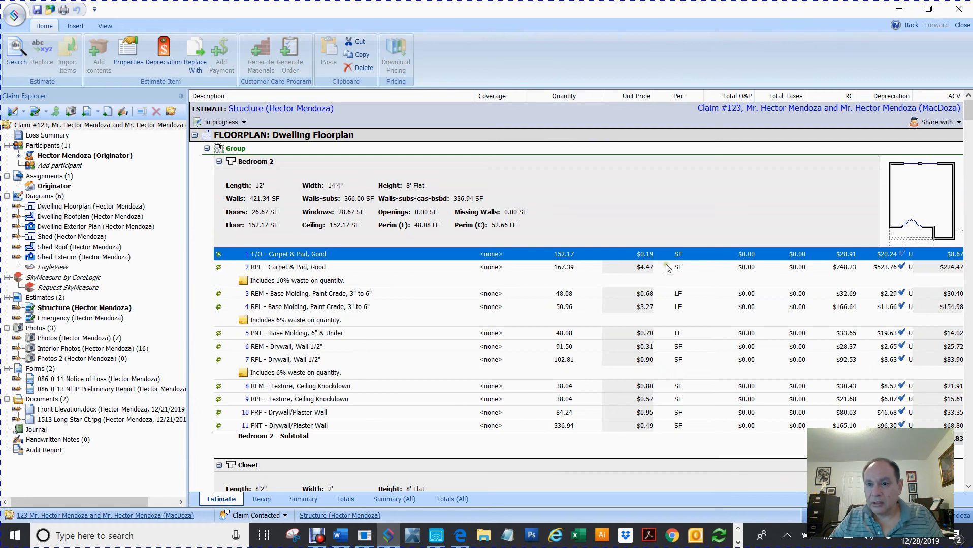
scroll(746, 246, down, 10)
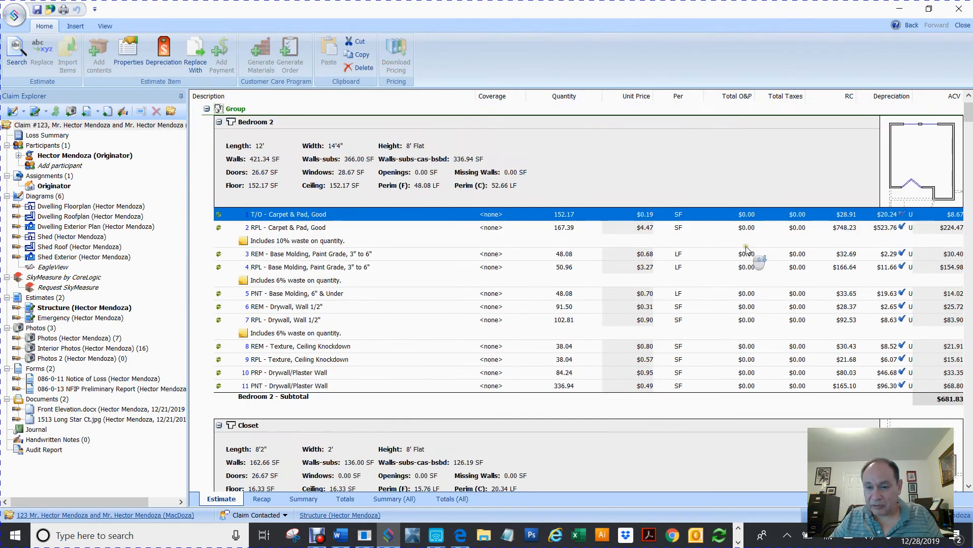
scroll(750, 281, down, 15)
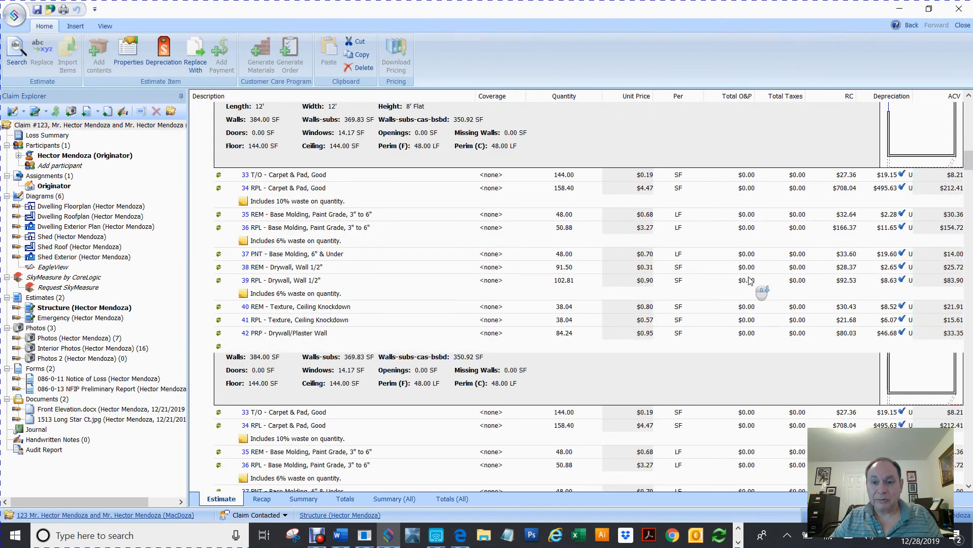
scroll(750, 281, down, 20)
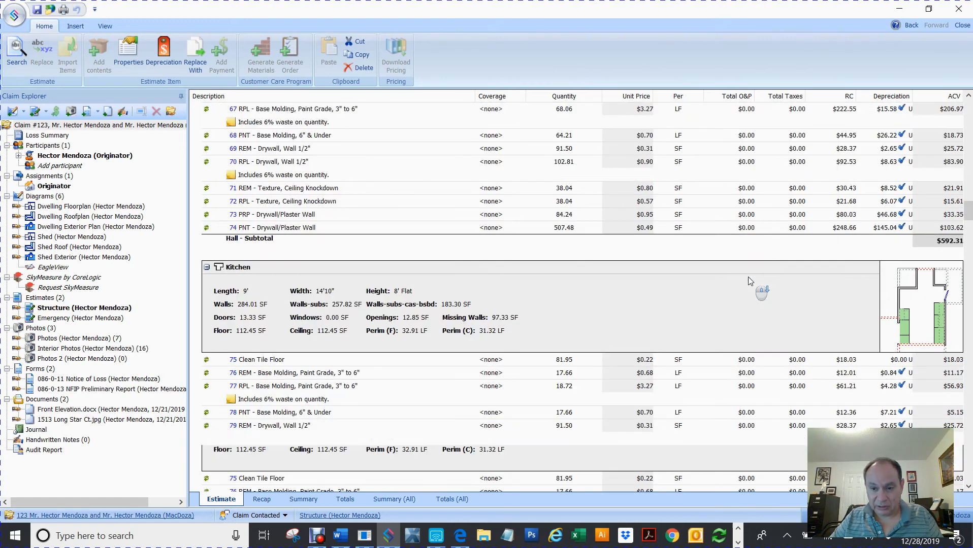
scroll(749, 281, down, 20)
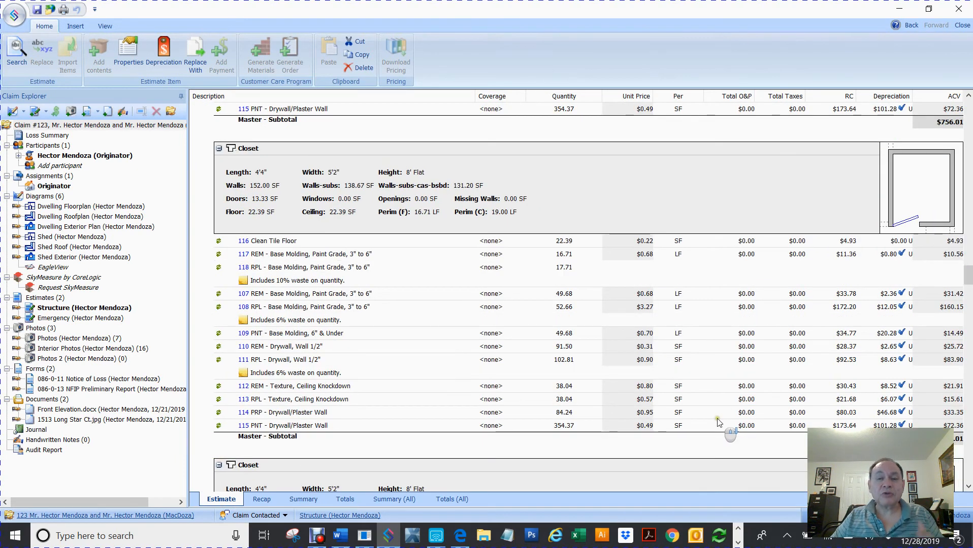
scroll(725, 312, down, 20)
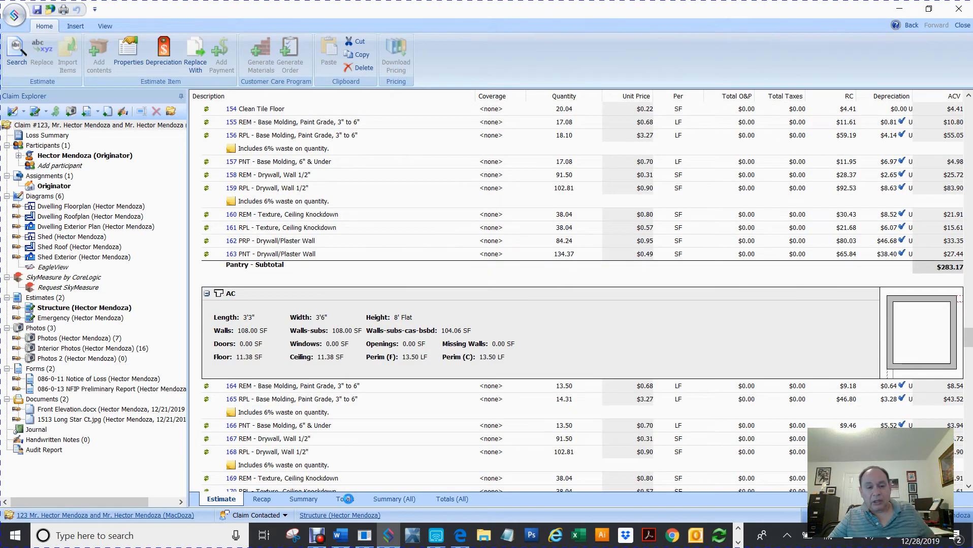
- In the Structure estimate's totals page layout, set overhead and profit to 10% each and make them cumulative
click(342, 502)
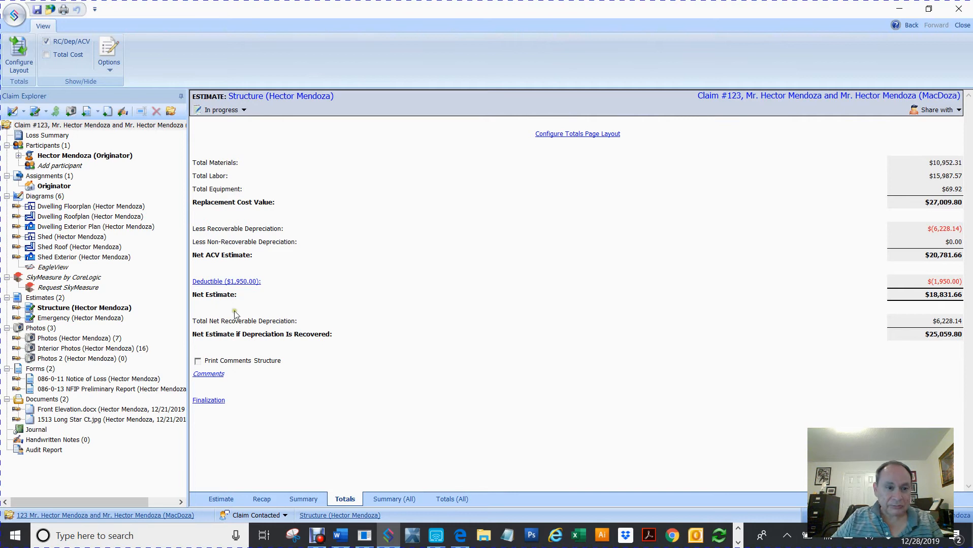
click(562, 135)
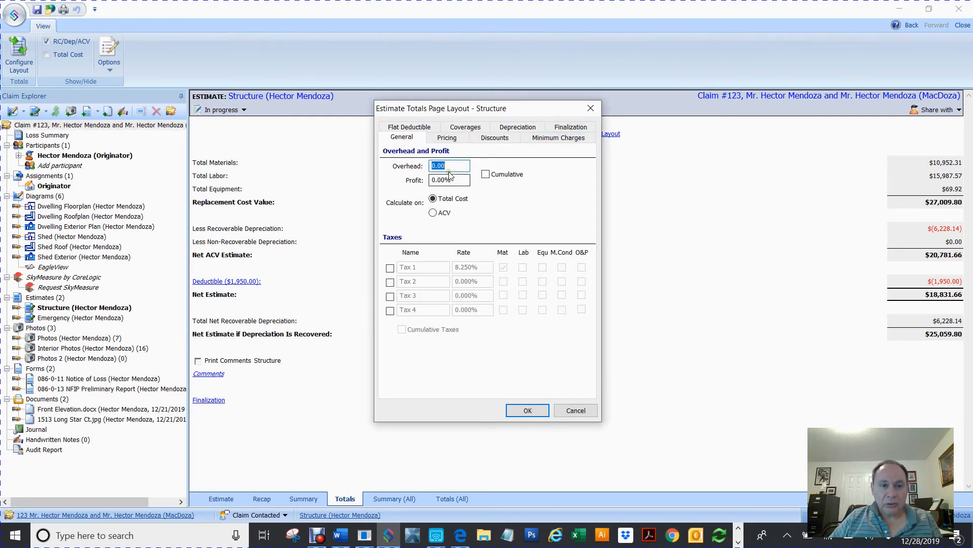
text(10)
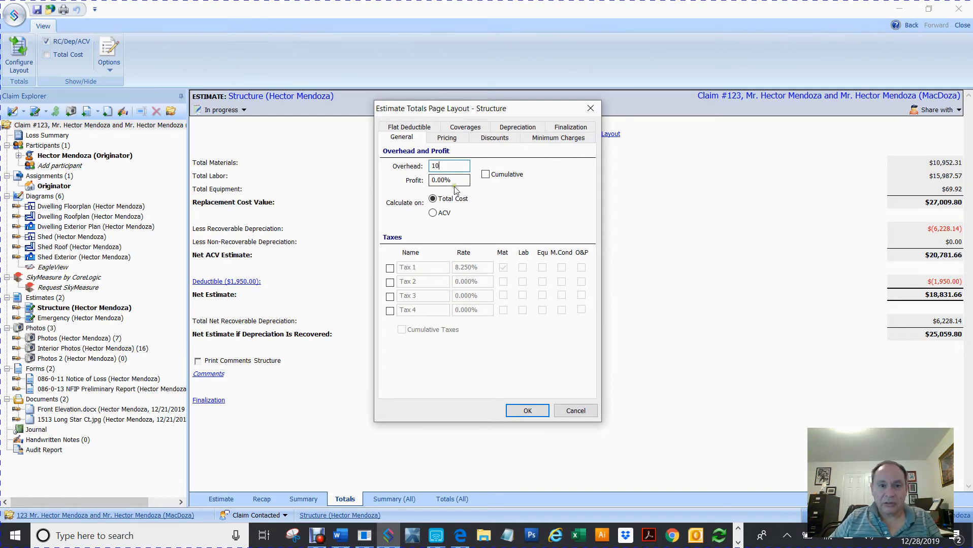
click(453, 180)
text(10)
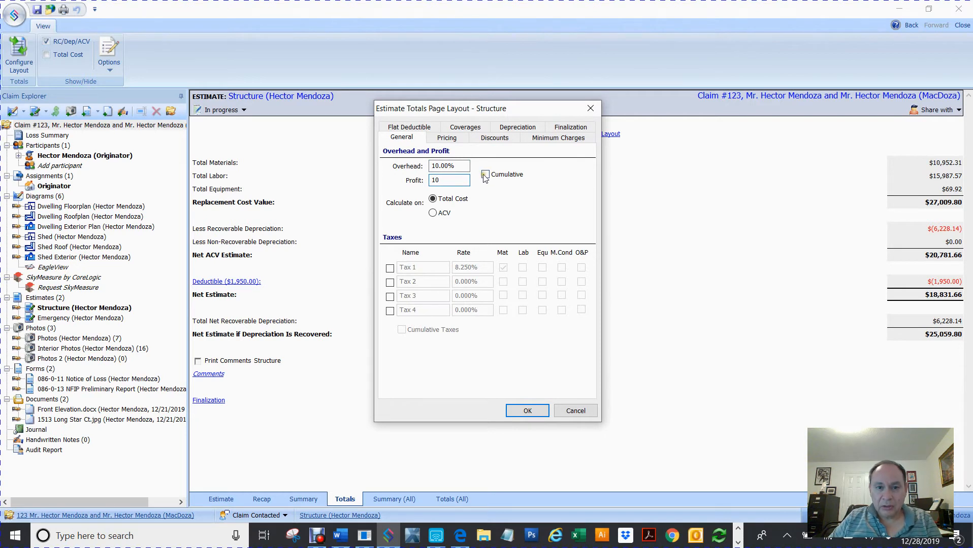
click(485, 176)
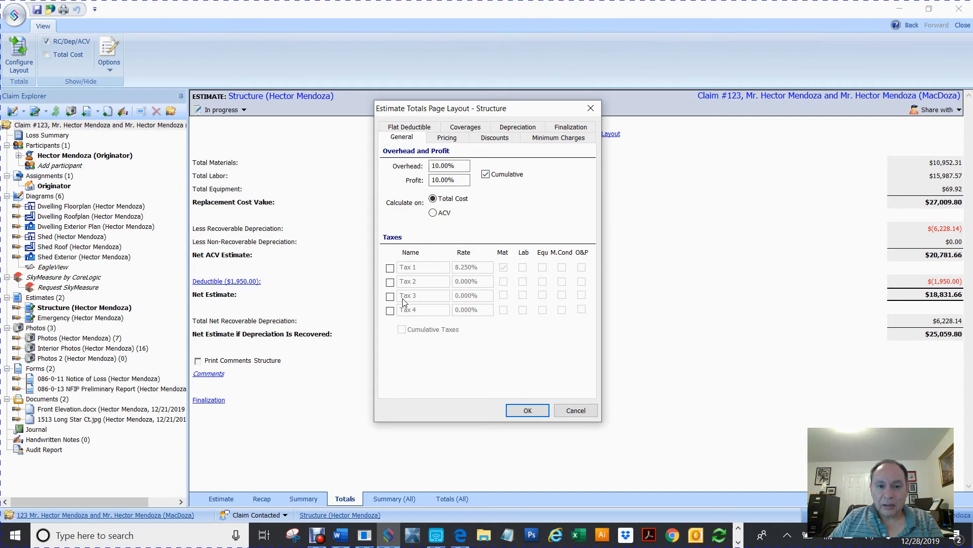
- Turn on Tax 1 at 8.250% for materials only, apply the layout and review the Structure estimate's totals
click(390, 268)
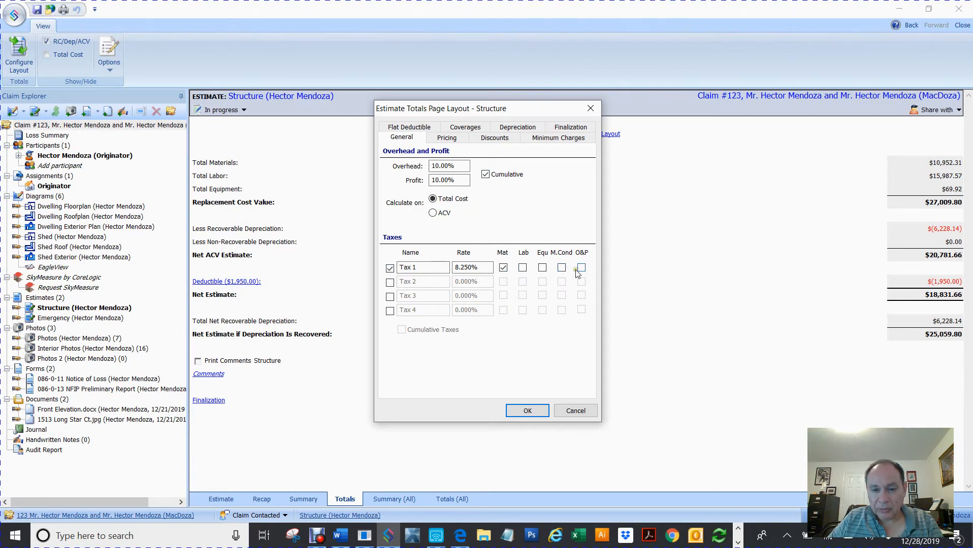
click(542, 270)
click(541, 269)
click(523, 269)
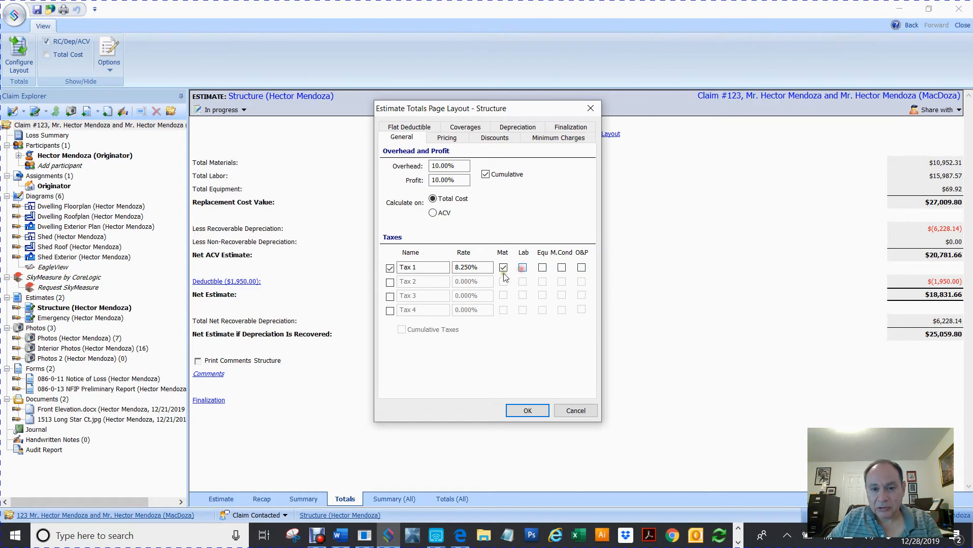
click(527, 411)
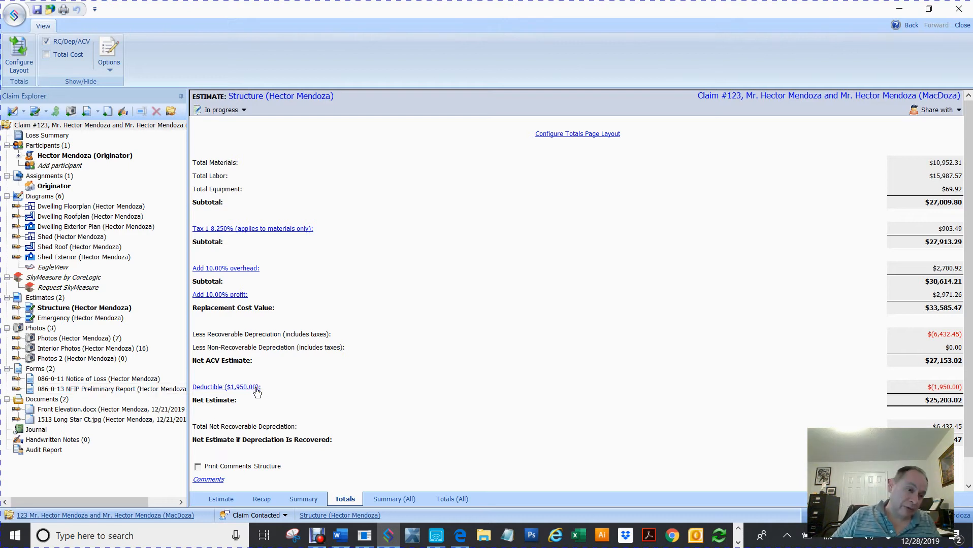
scroll(257, 391, down, 1)
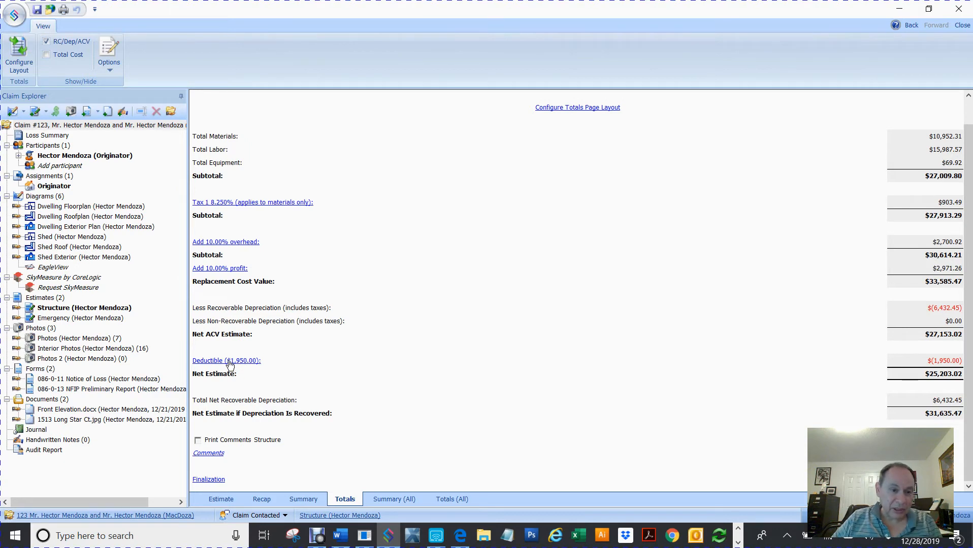
- Check the overhead, profit and sales tax settings in the claim's default estimate totals page layout, then close it
click(36, 516)
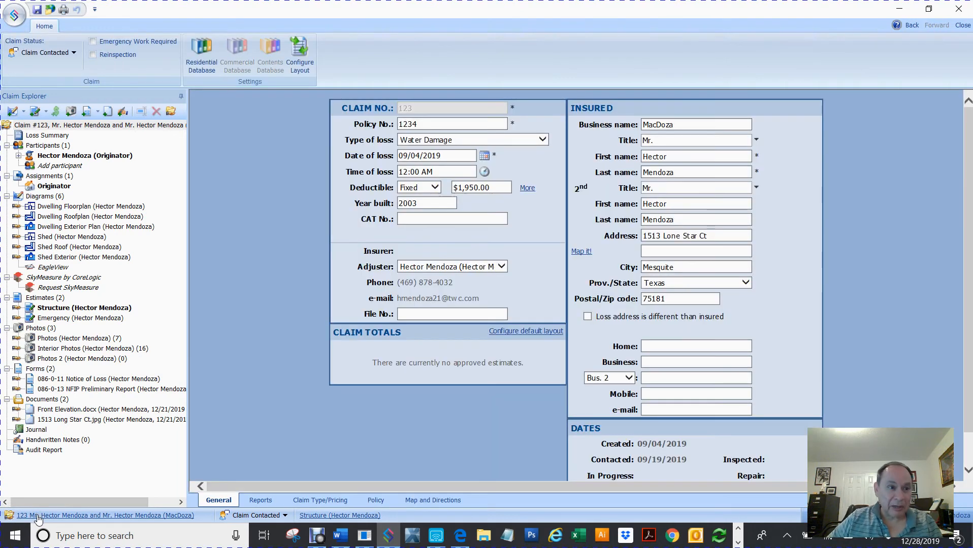
click(508, 332)
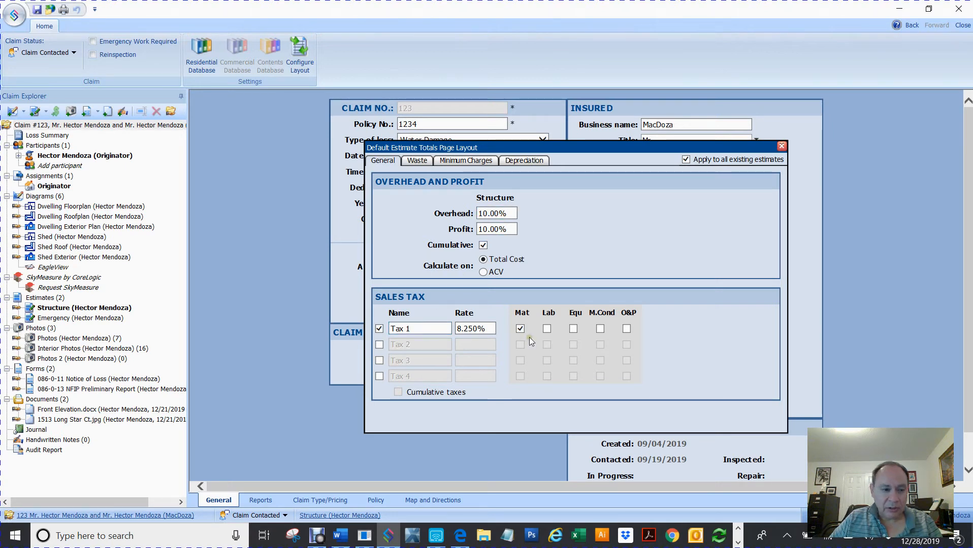
click(781, 146)
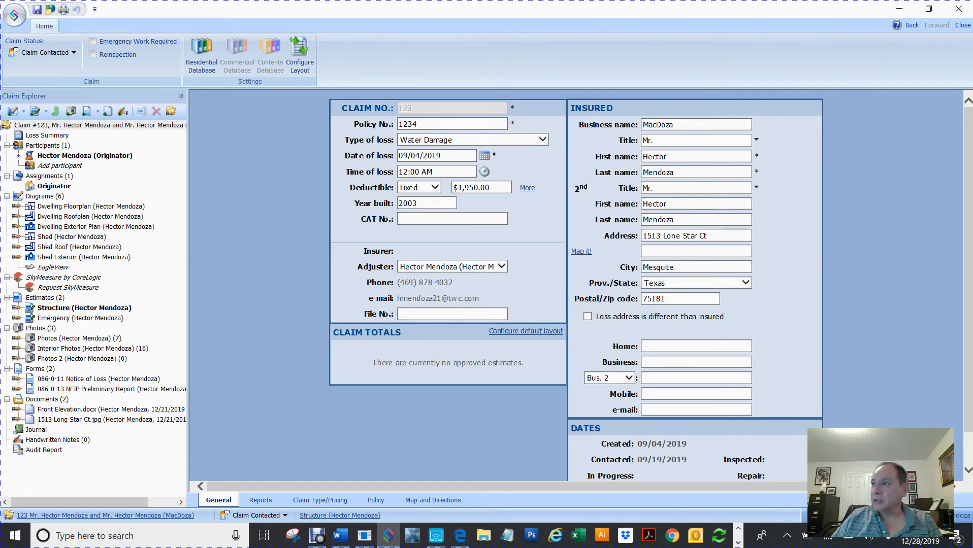
key(alt+Tab)
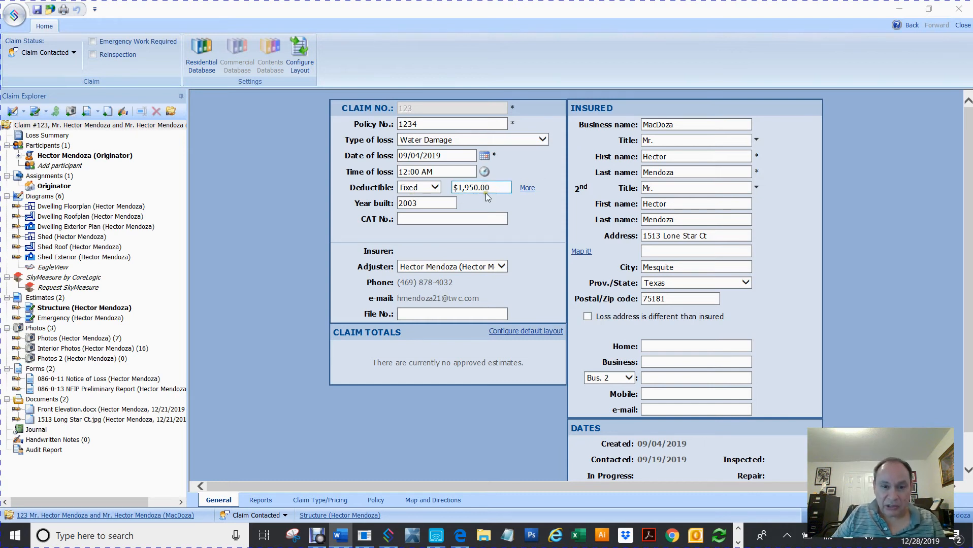
- Open the claim's policy coverages and view the coverage types available for the Structure row
click(527, 189)
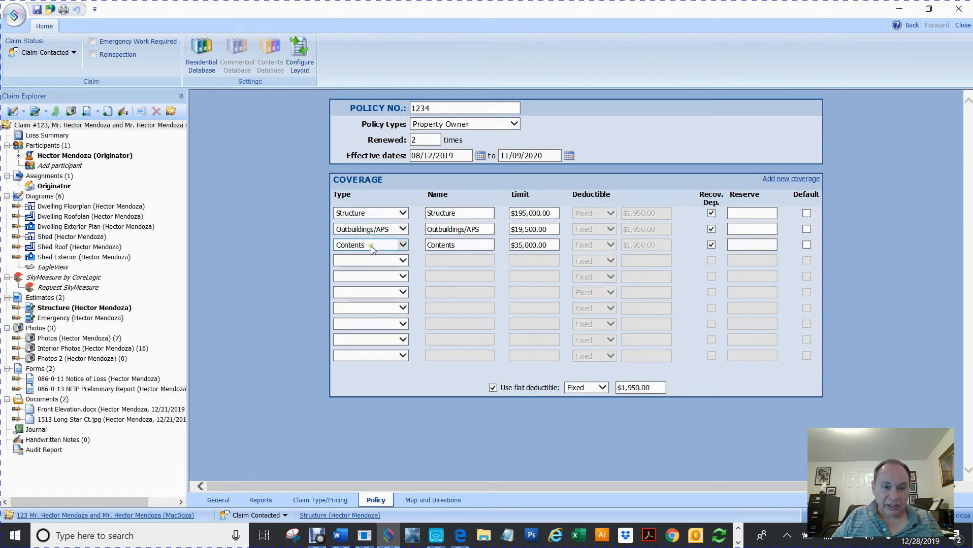
click(399, 214)
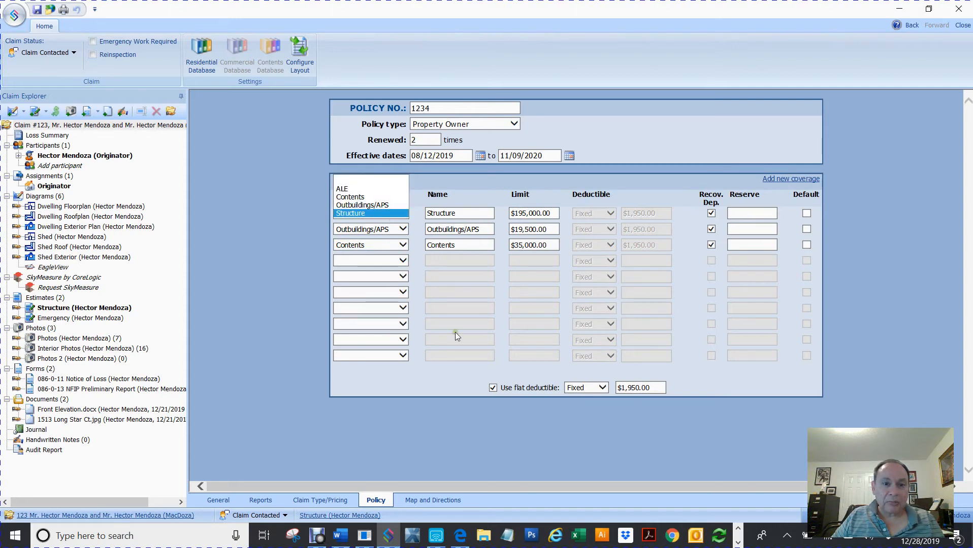
click(471, 189)
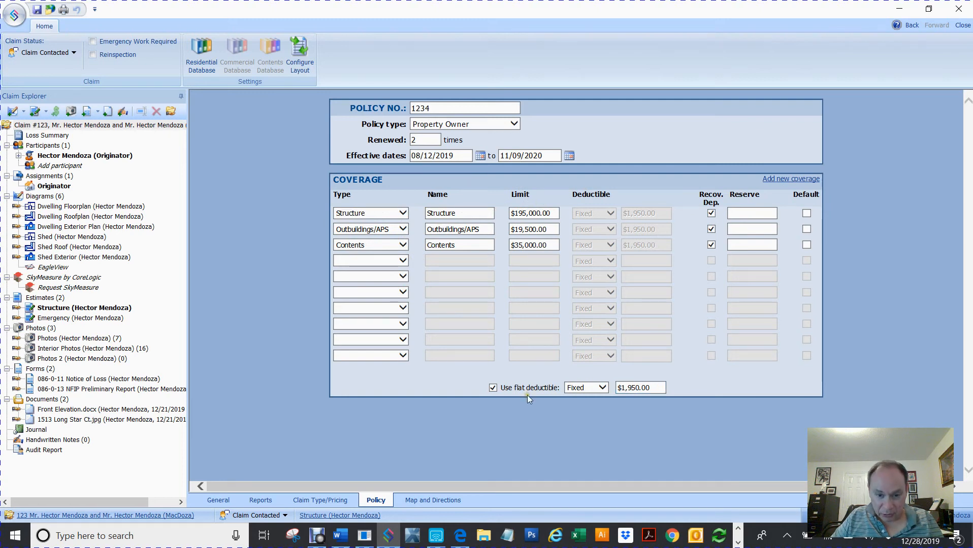
- Turn the policy's flat deductible off and back on, then return to the Structure estimate
click(493, 389)
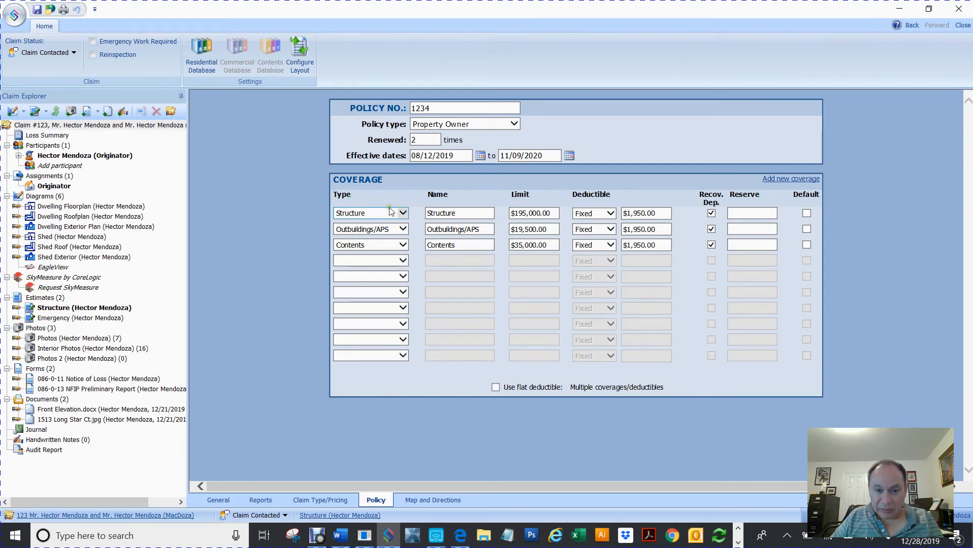
click(496, 388)
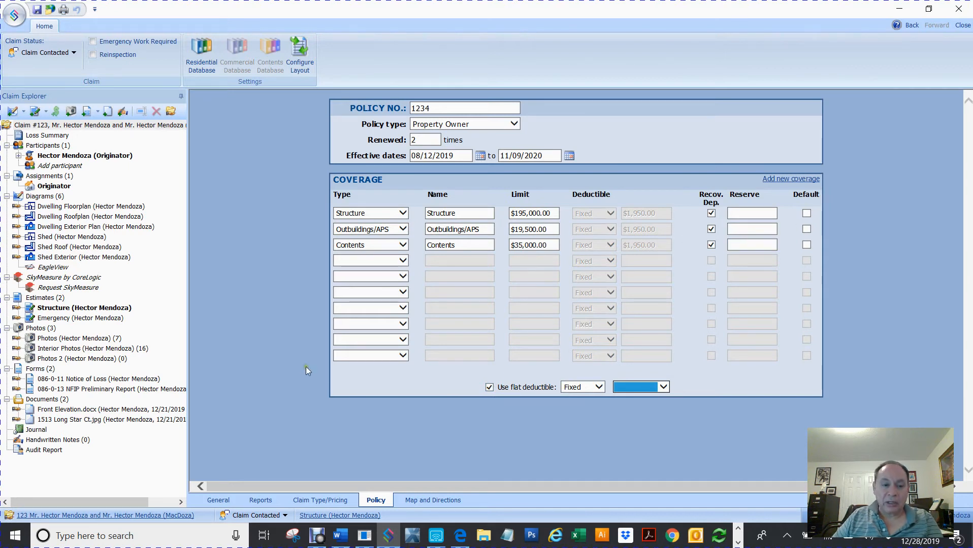
click(258, 502)
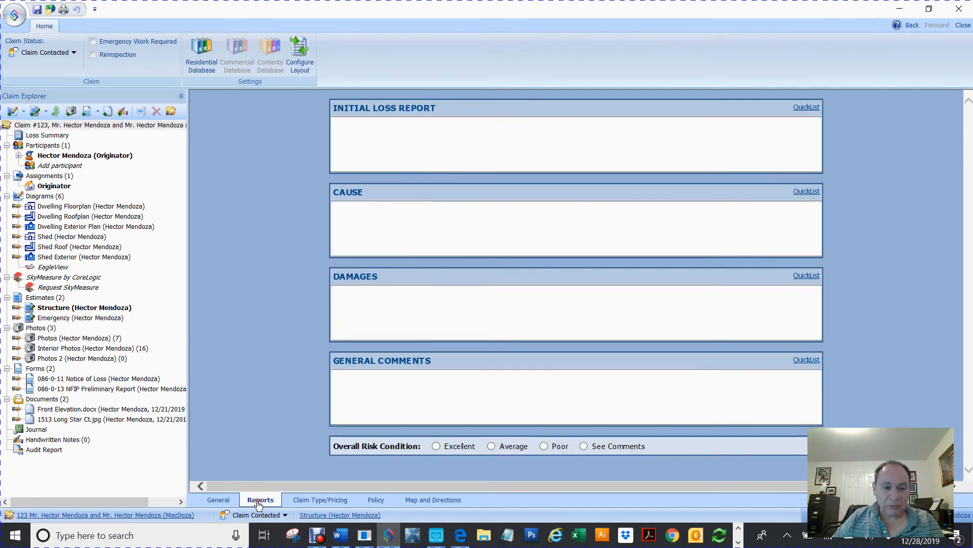
click(313, 516)
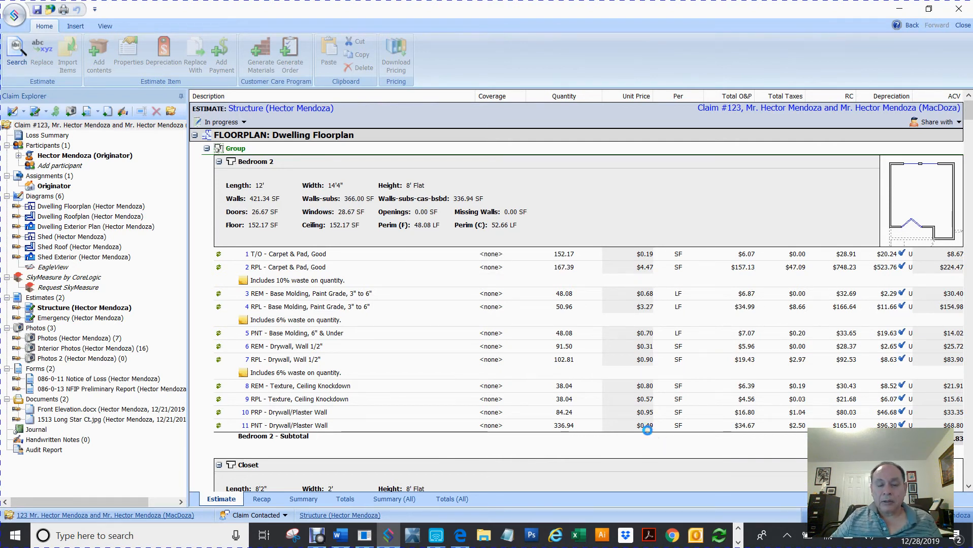
click(230, 256)
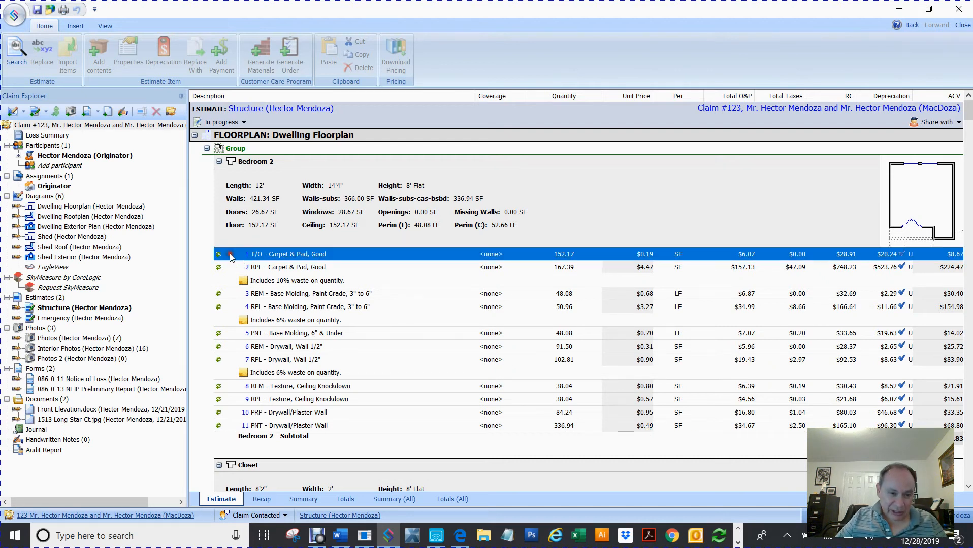
shift+click(247, 427)
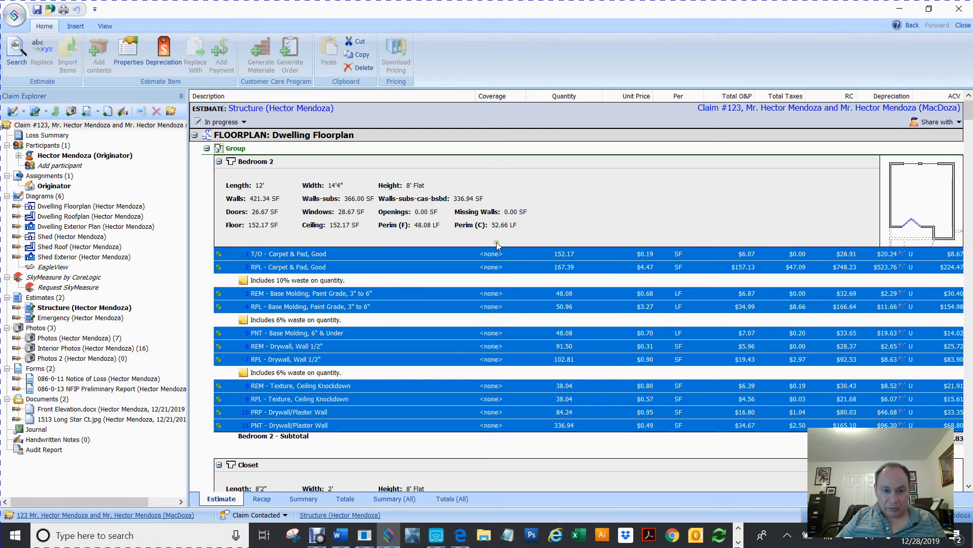
right_click(475, 272)
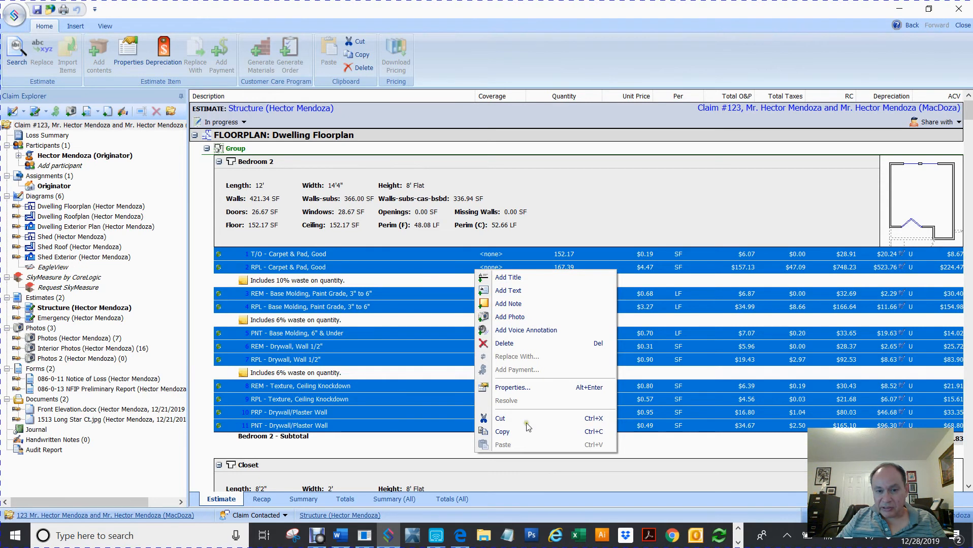
click(519, 387)
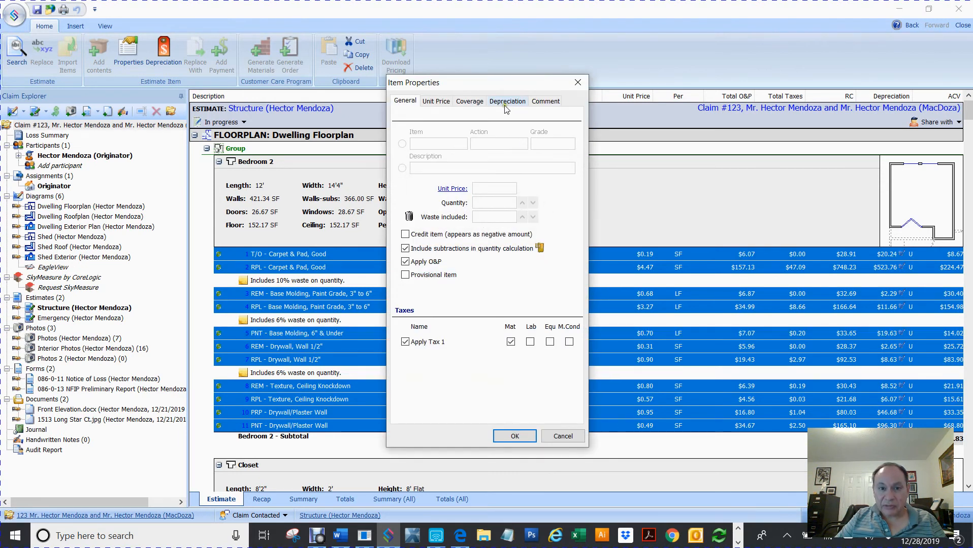
click(471, 103)
click(496, 131)
click(495, 143)
click(560, 436)
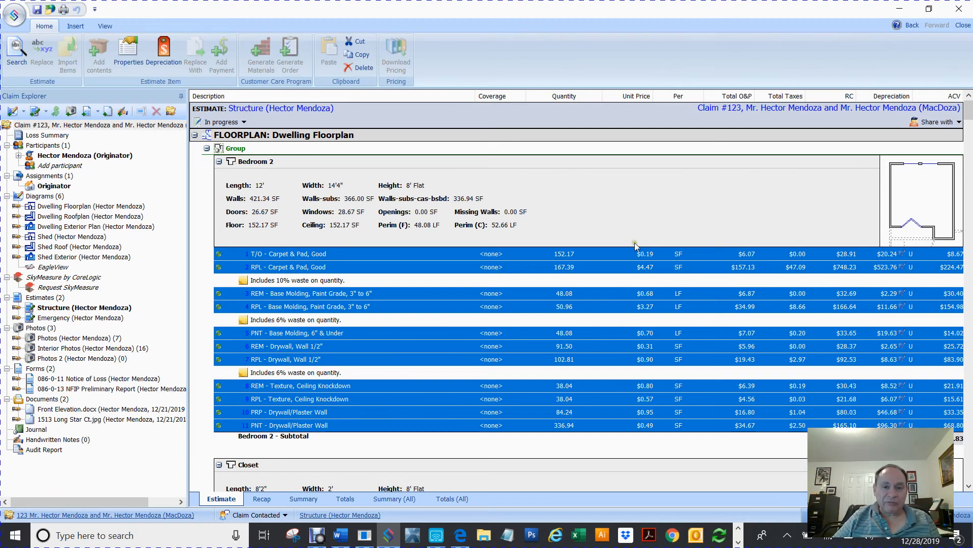
click(582, 200)
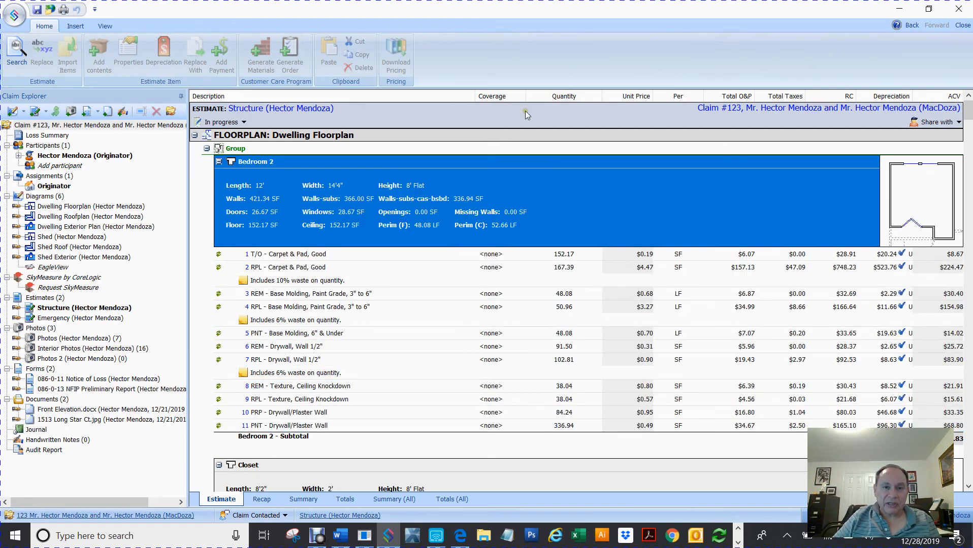
- Assign the Structure coverage to all line items of the estimate at once and check the rooms from Bedroom 2 to the Hall
click(499, 98)
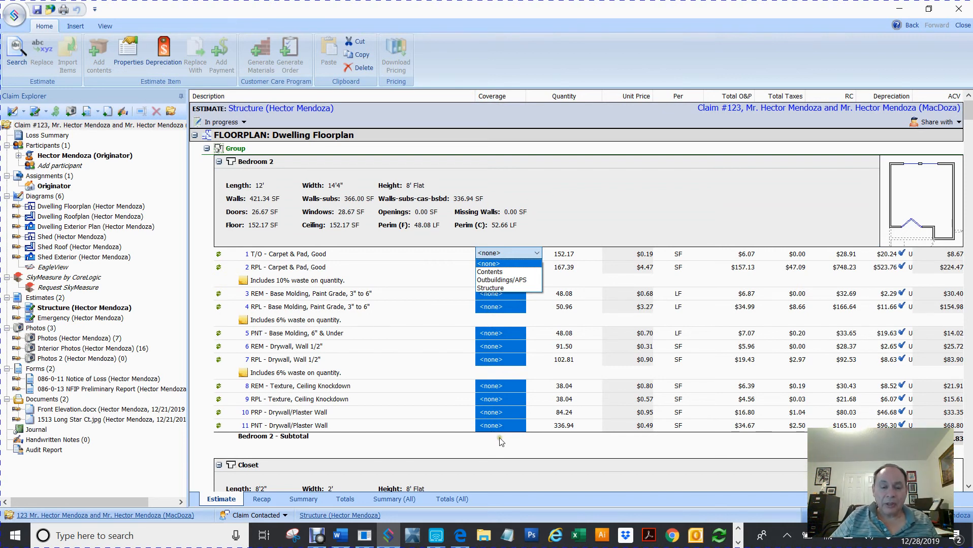
click(491, 288)
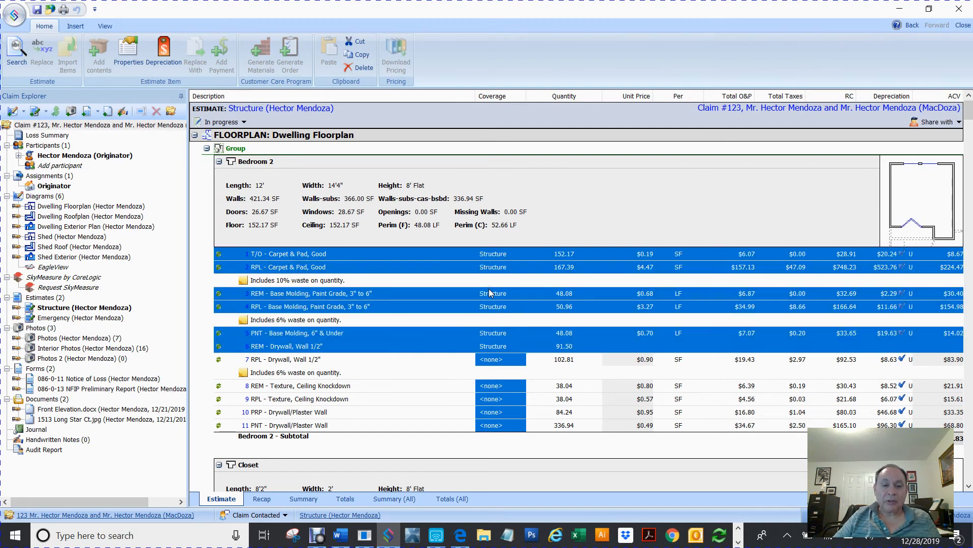
scroll(522, 357, down, 15)
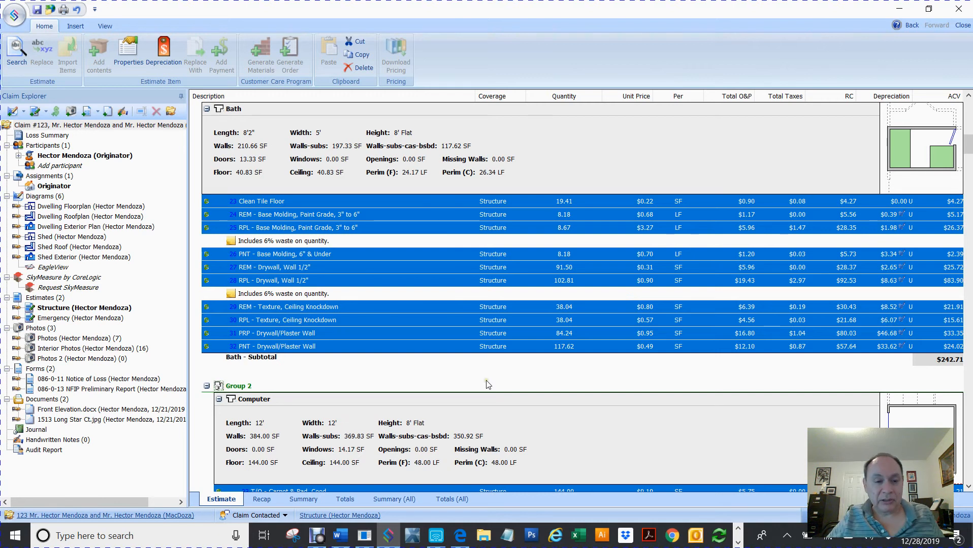
scroll(487, 383, down, 10)
scroll(492, 376, down, 9)
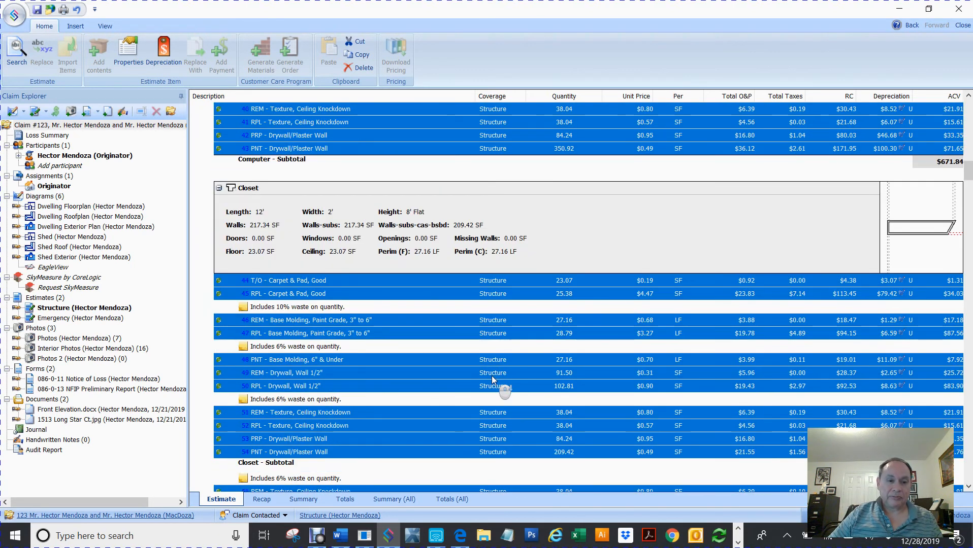
scroll(491, 375, down, 10)
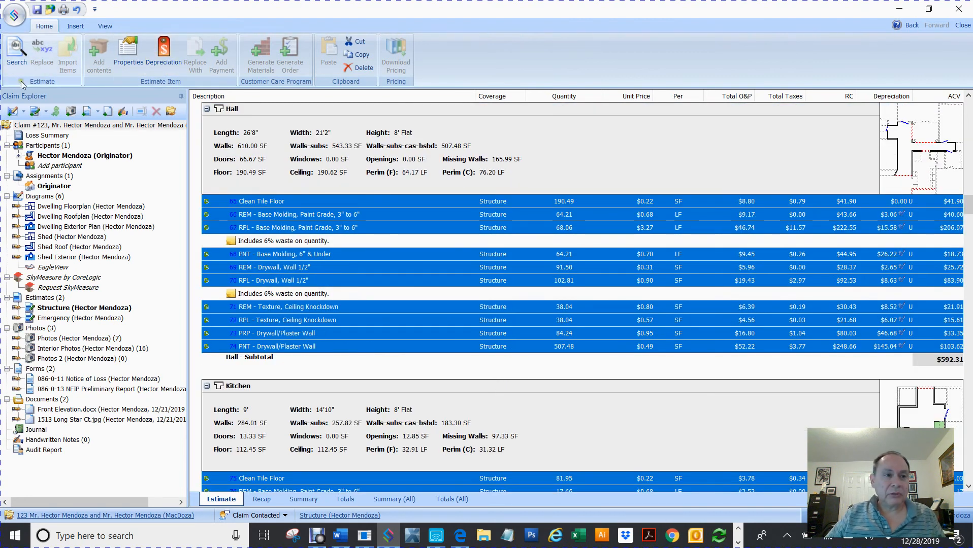
- Search the estimate item descriptions for "shed" and look through the dwelling sections down to the Shed Exterior plan
click(12, 52)
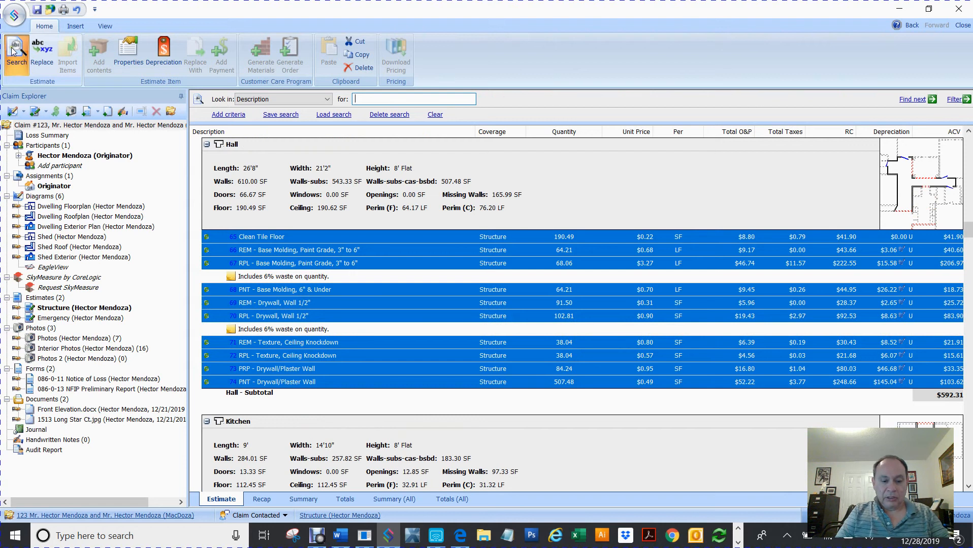
key(Return)
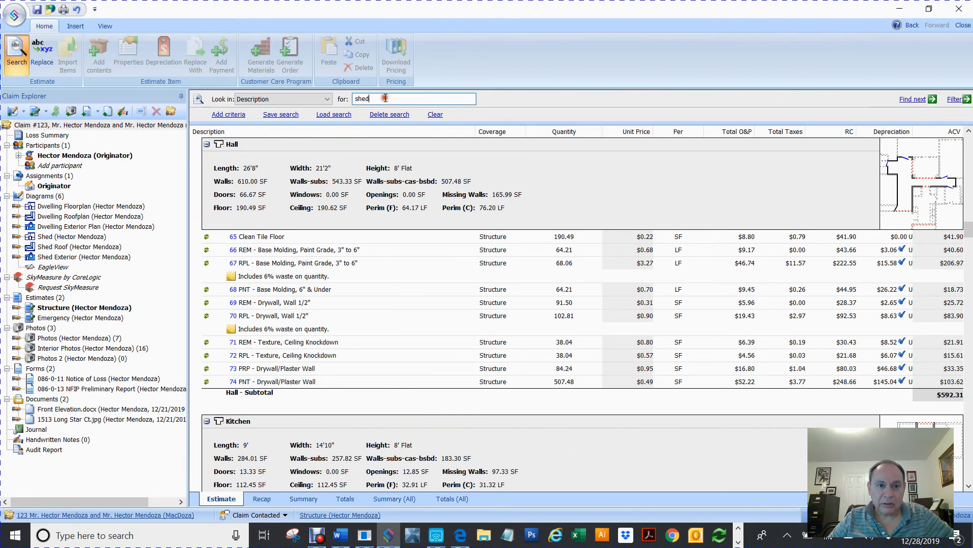
scroll(418, 297, down, 8)
scroll(418, 297, down, 10)
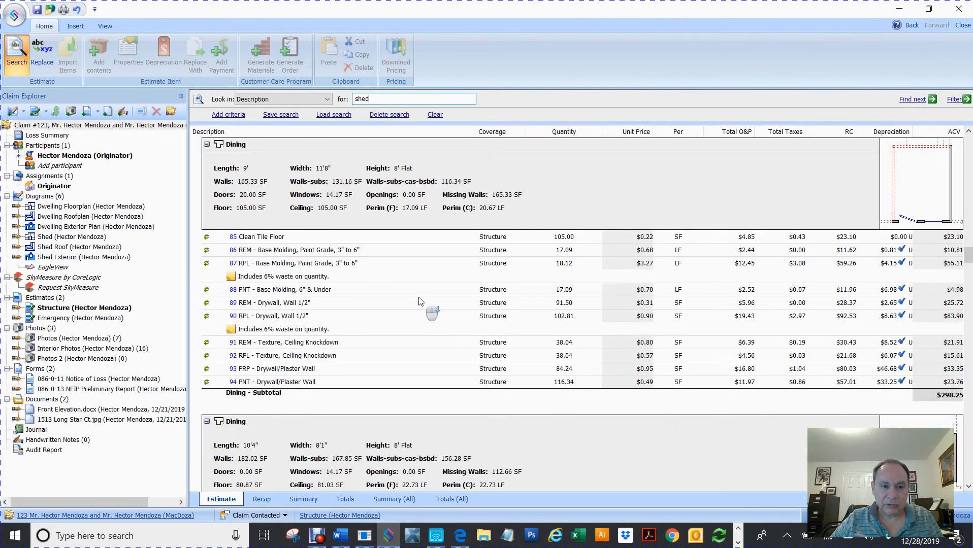
scroll(419, 301, down, 15)
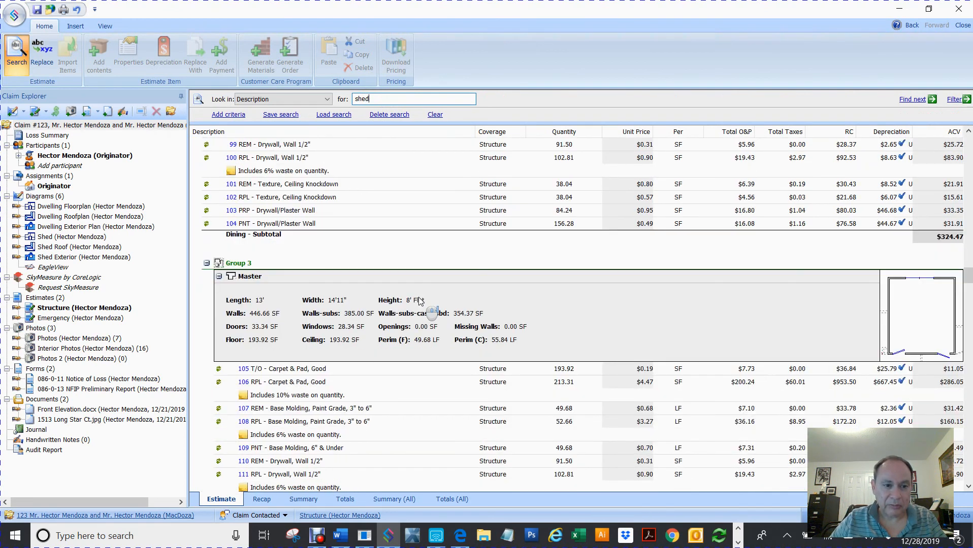
scroll(419, 301, down, 15)
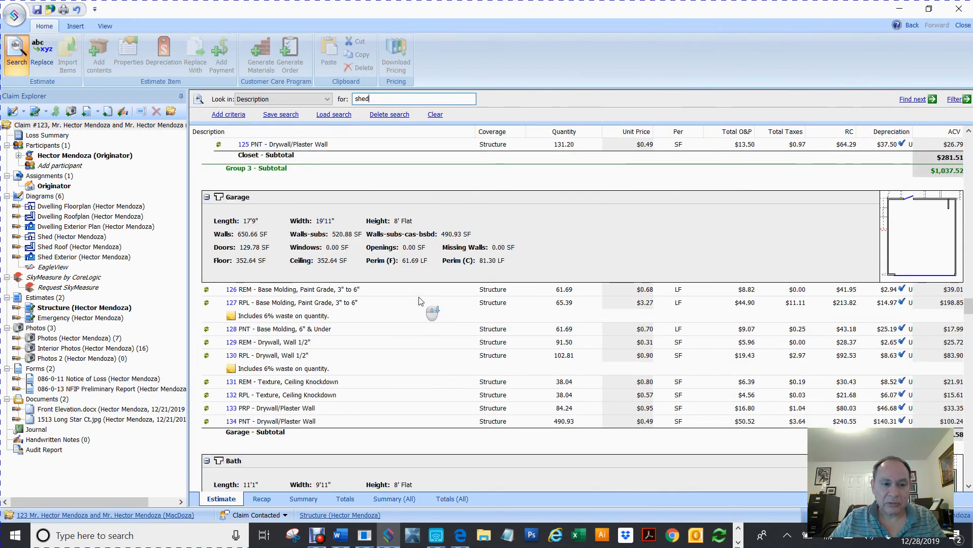
scroll(419, 301, down, 15)
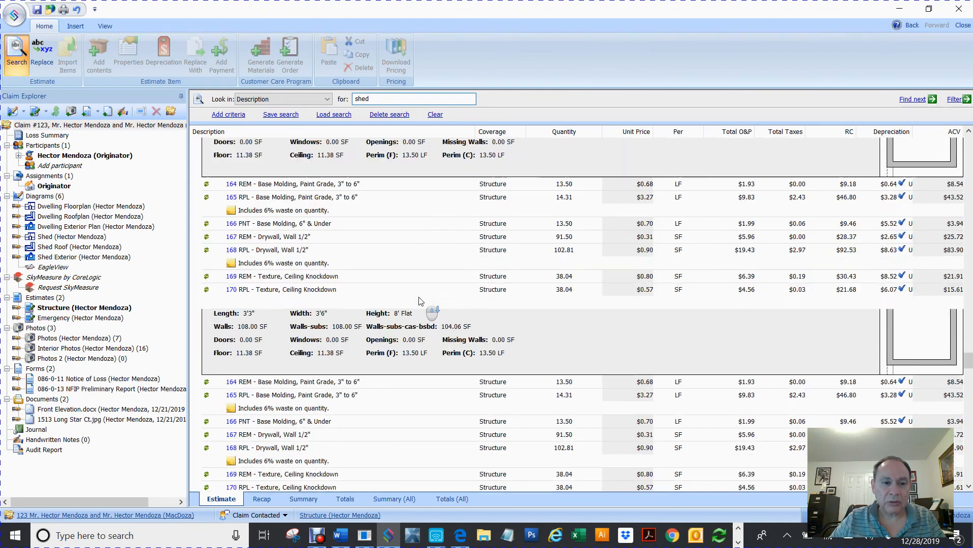
scroll(419, 301, down, 15)
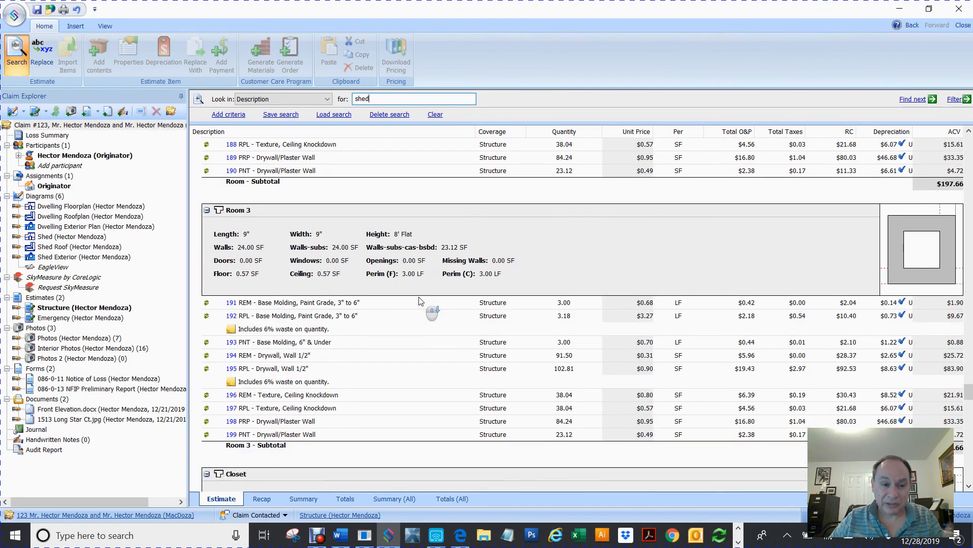
scroll(419, 301, down, 15)
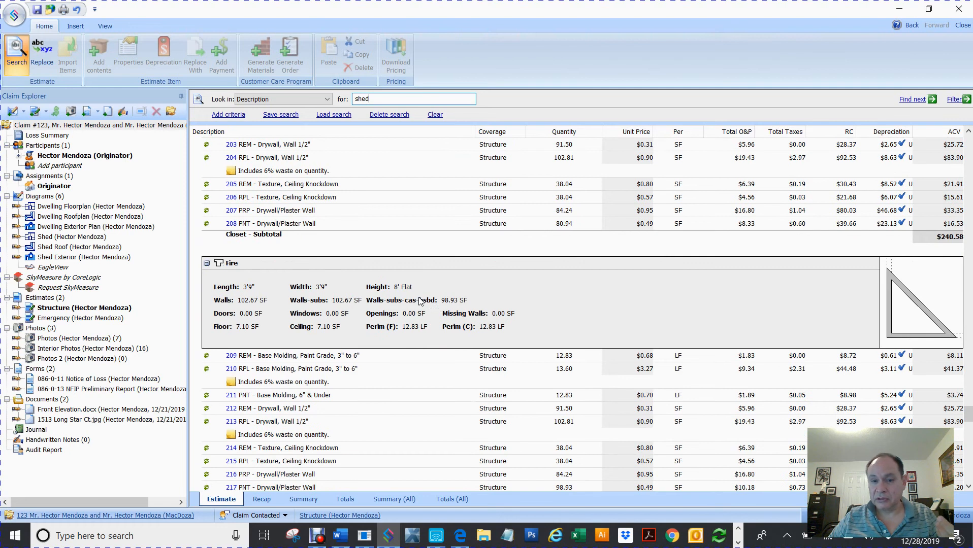
scroll(418, 297, up, 1)
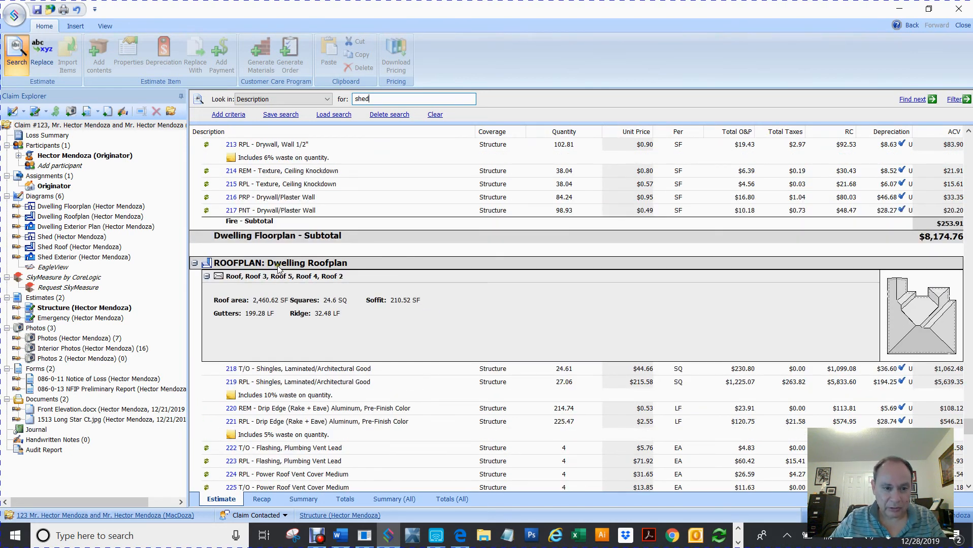
scroll(300, 279, down, 10)
scroll(301, 283, up, 2)
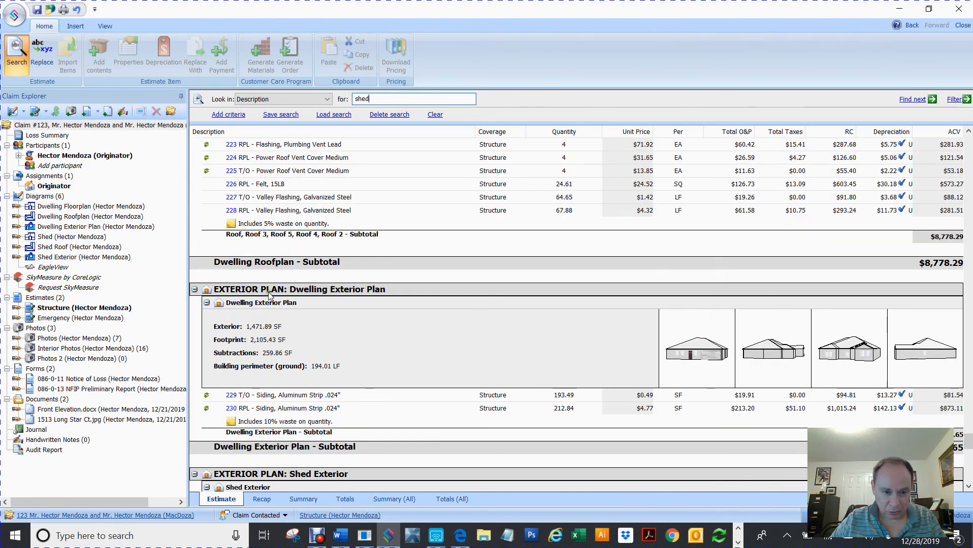
scroll(340, 303, down, 5)
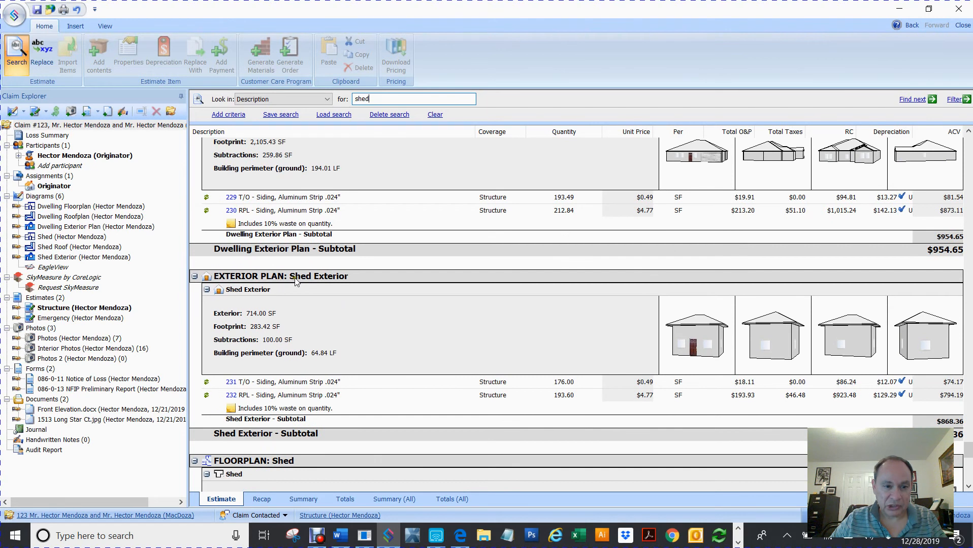
- Select the T/O aluminum siding item under Shed Exterior and review the preceding dwelling roofplan and exterior plan sections
click(231, 384)
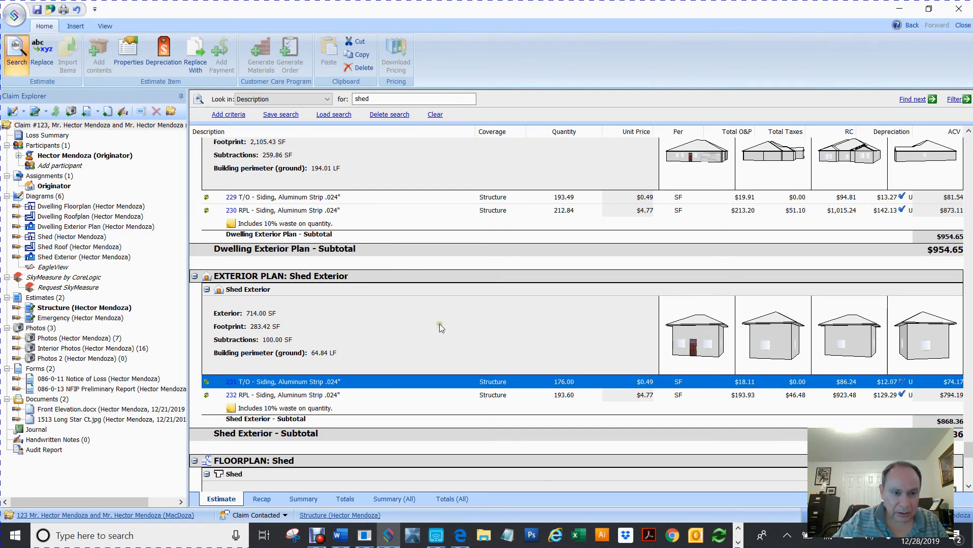
scroll(441, 324, up, 1)
scroll(441, 329, up, 1)
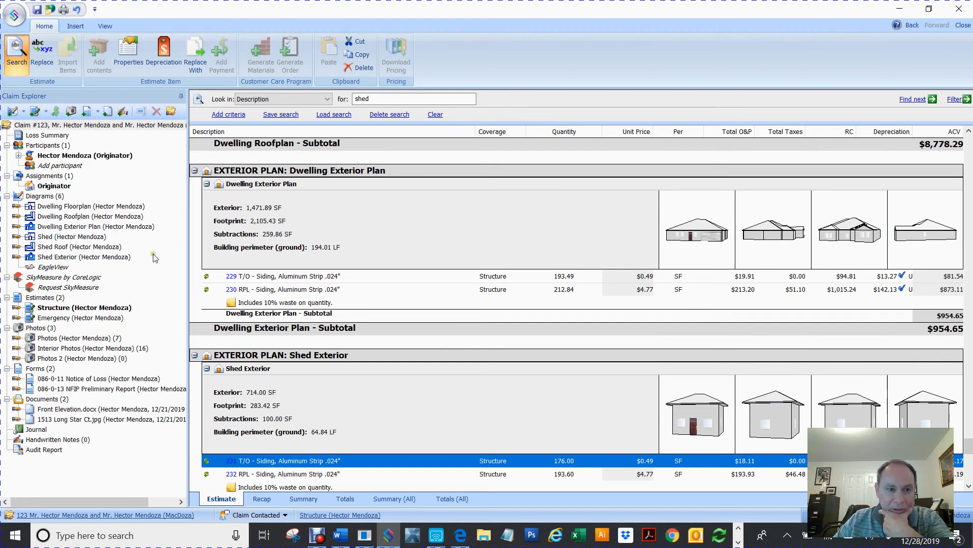
scroll(334, 302, up, 15)
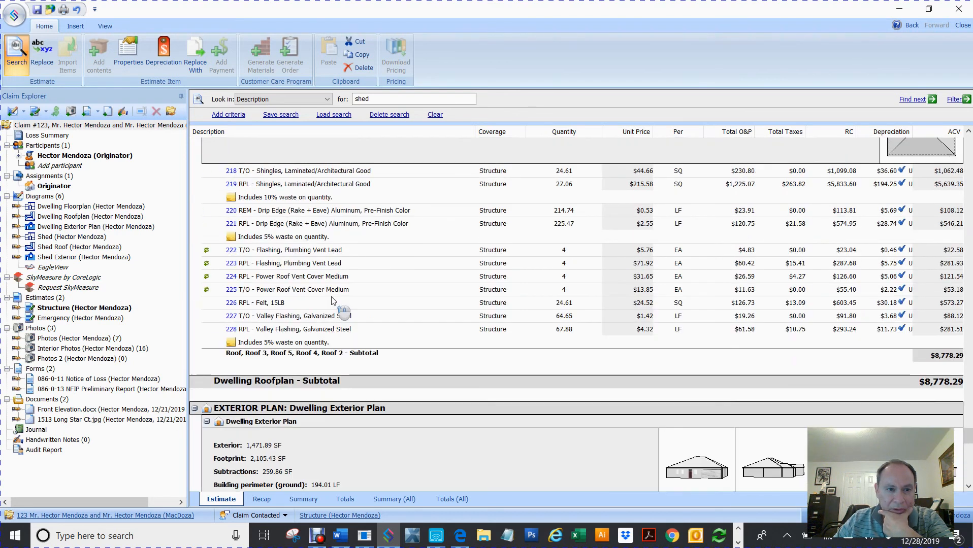
scroll(331, 301, down, 10)
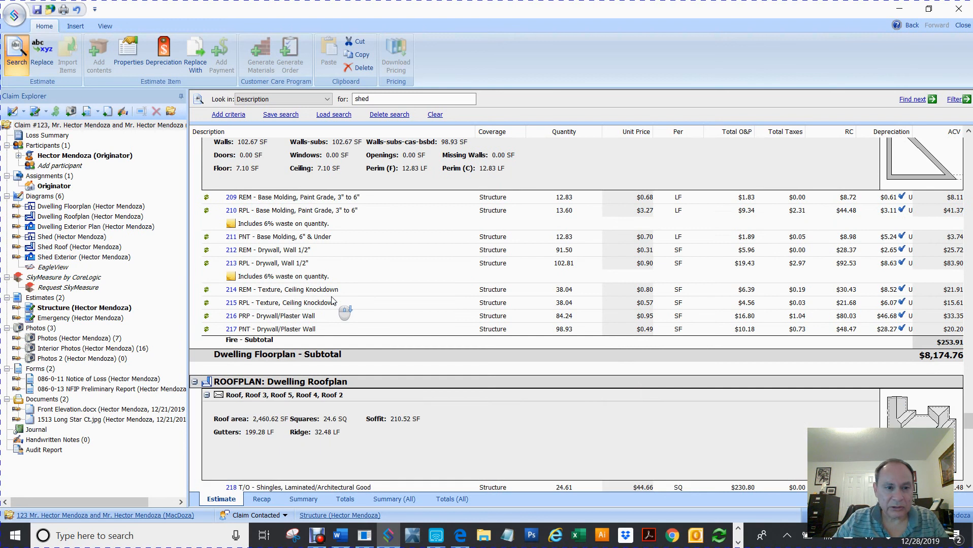
scroll(331, 301, down, 9)
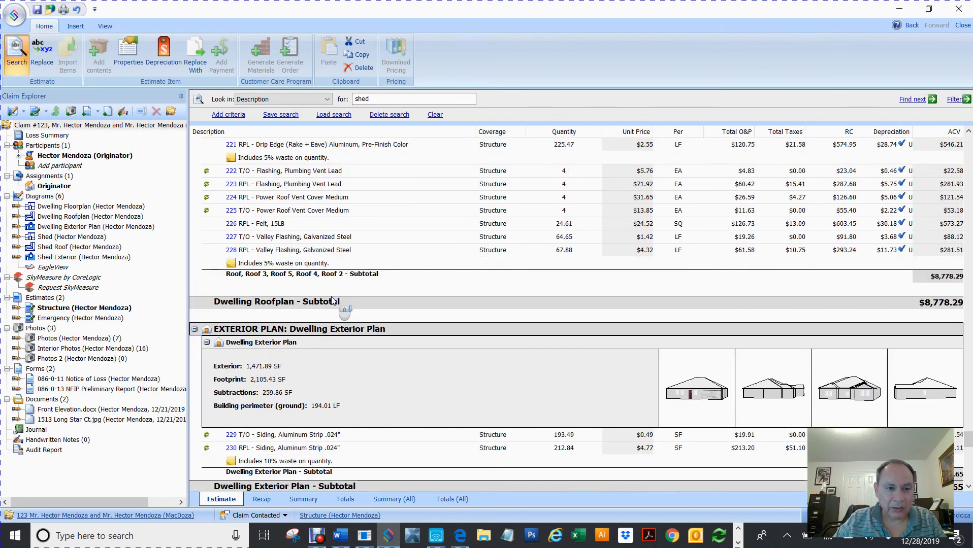
scroll(331, 300, down, 3)
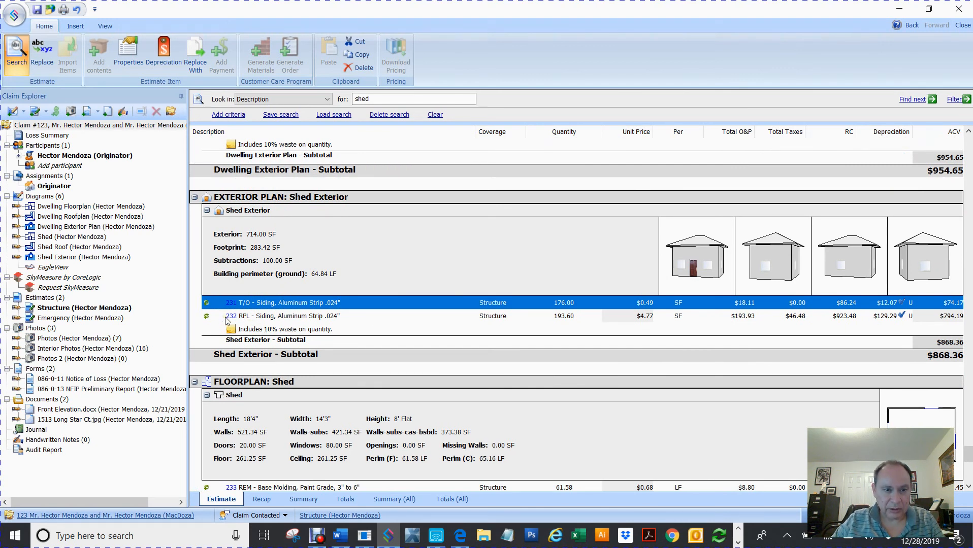
- Extend the selection through all Shed Exterior, Shed floorplan and Shed Roof items and assign them the Outbuildings/APS coverage
shift+click(249, 316)
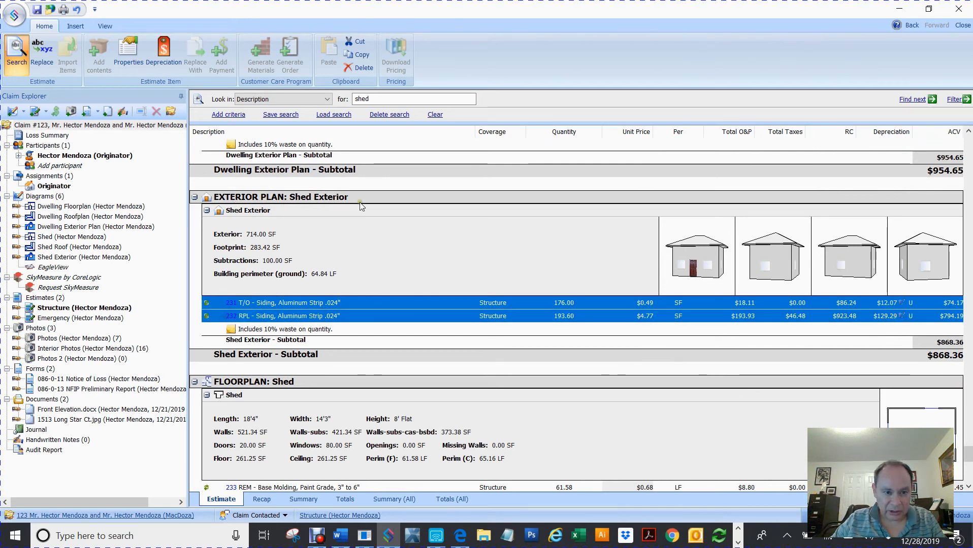
scroll(361, 257, down, 3)
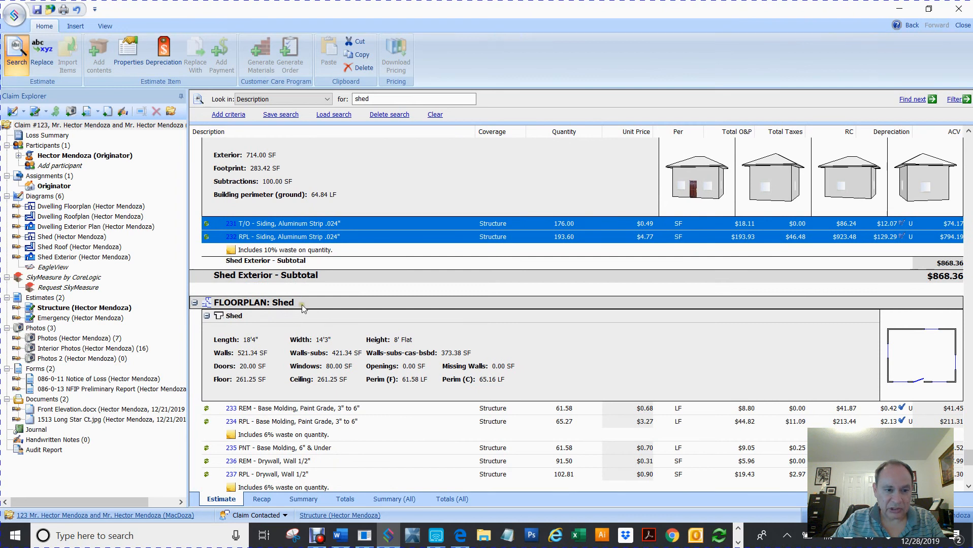
scroll(302, 308, down, 9)
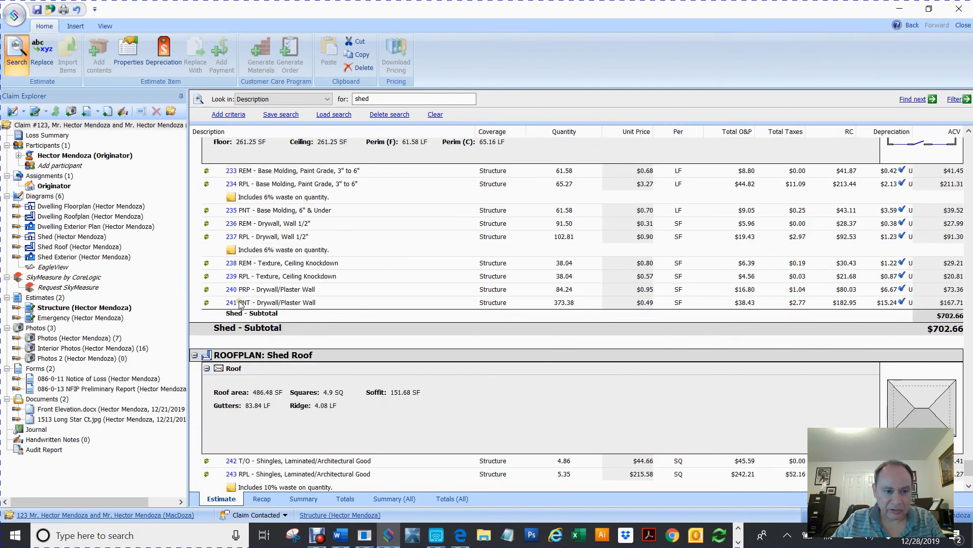
shift+click(240, 304)
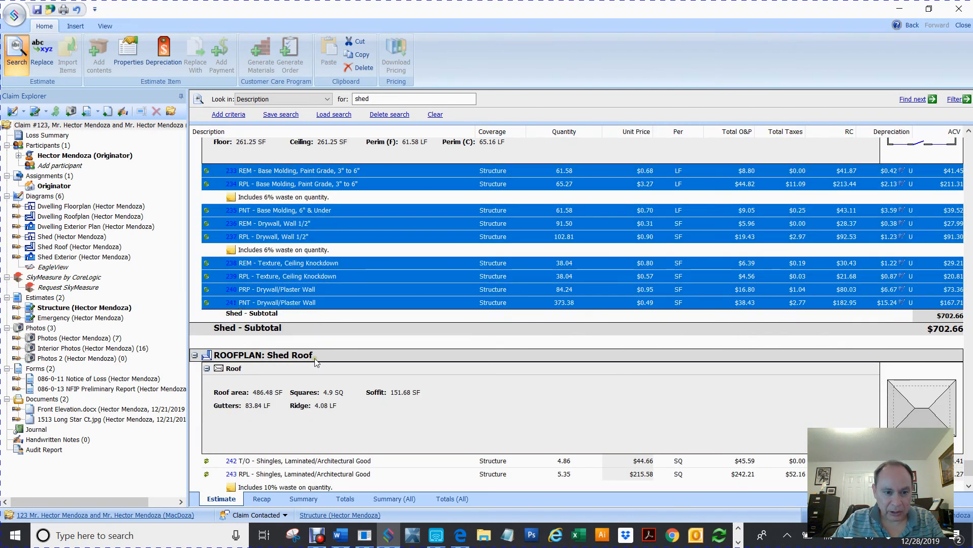
scroll(315, 359, down, 4)
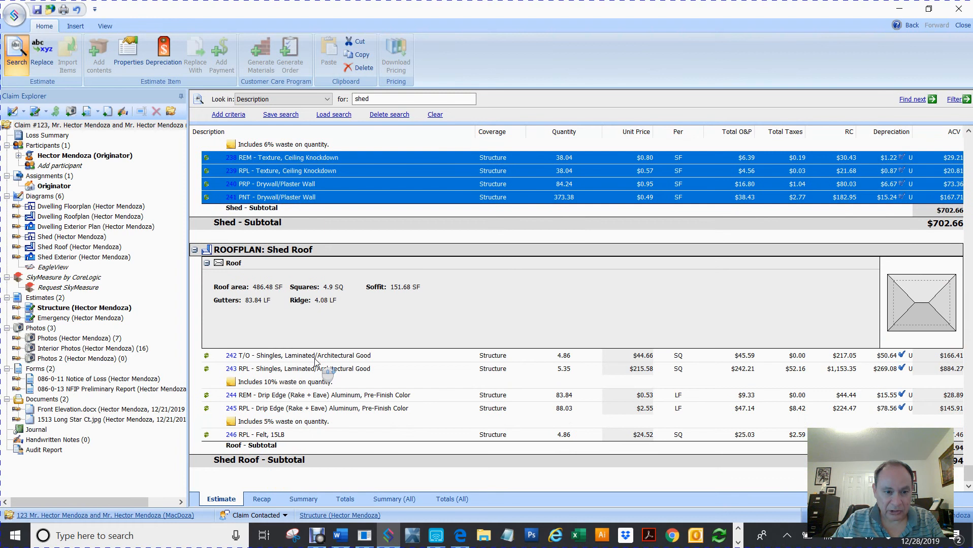
shift+click(270, 436)
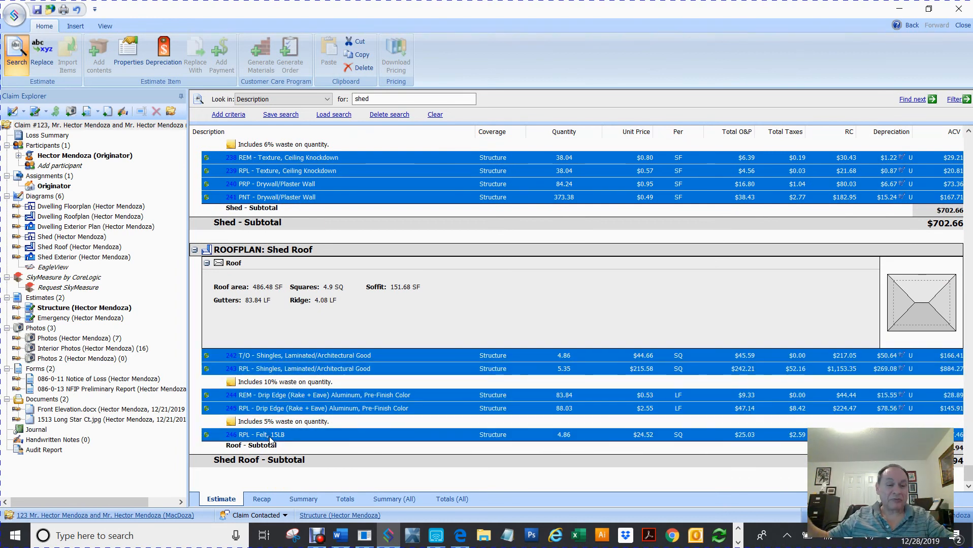
right_click(499, 172)
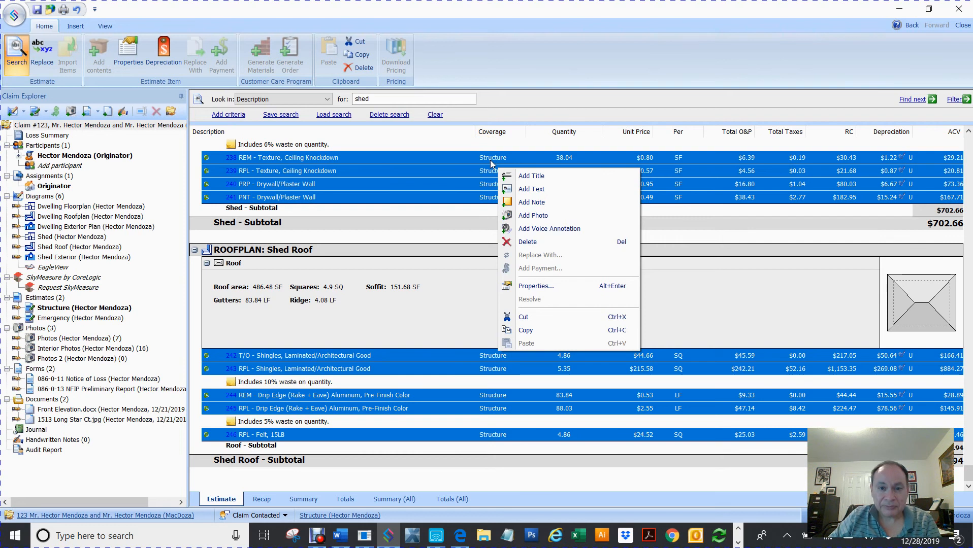
click(536, 286)
click(469, 101)
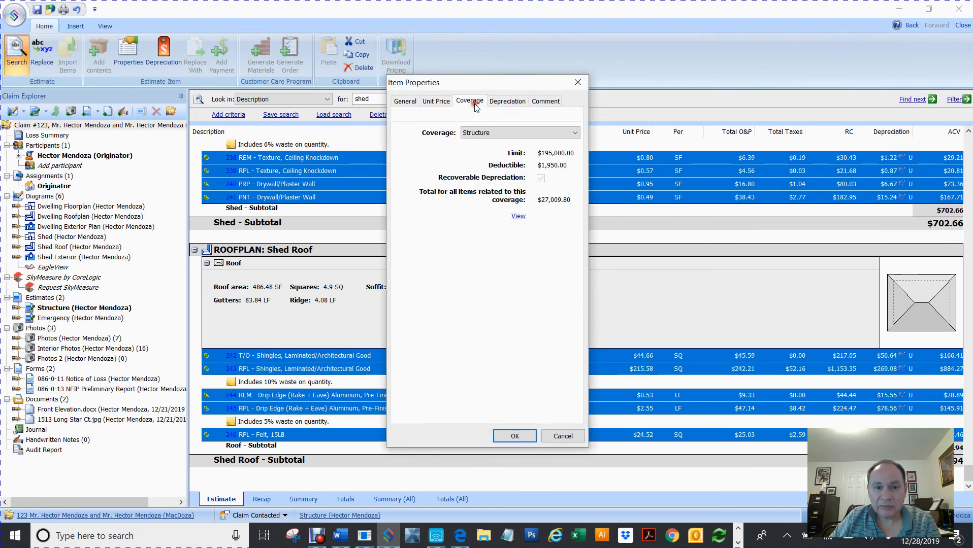
click(508, 134)
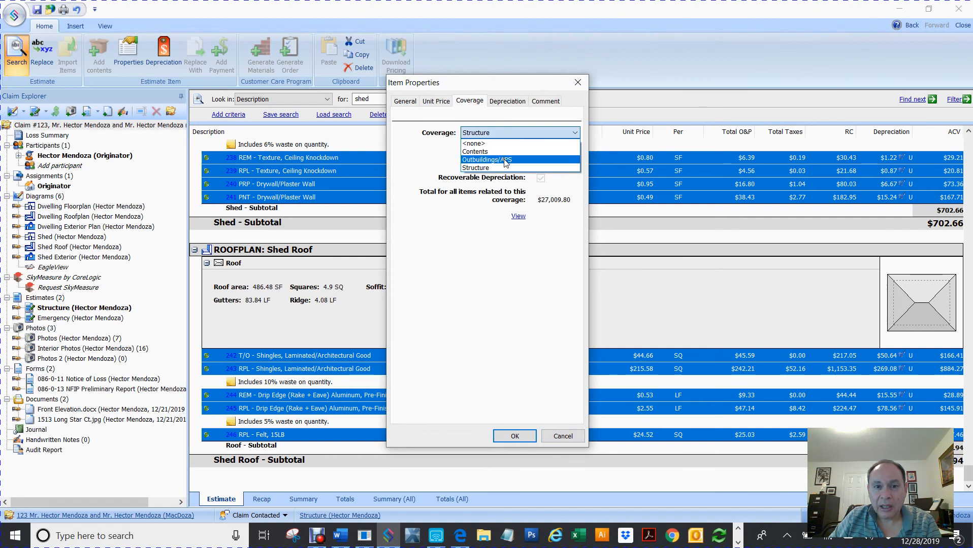
click(505, 160)
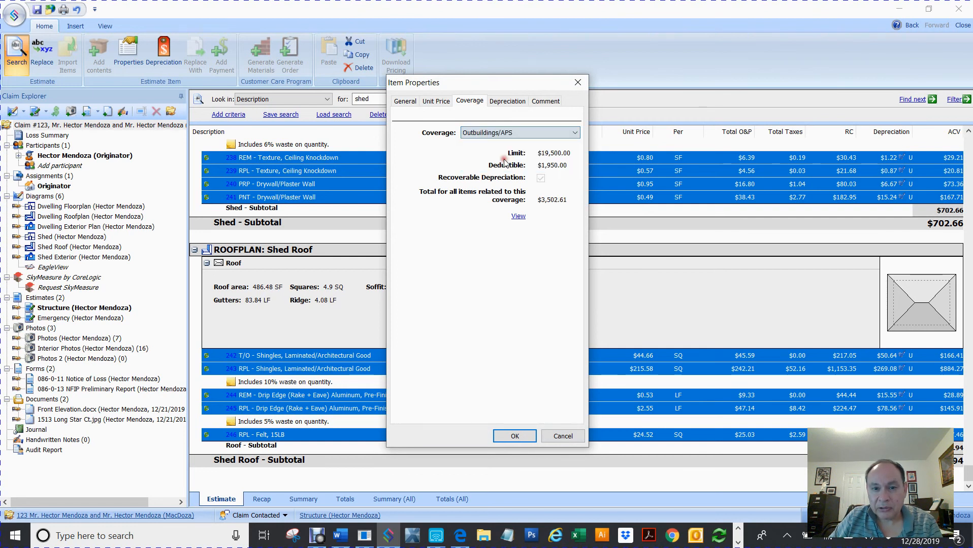
click(515, 436)
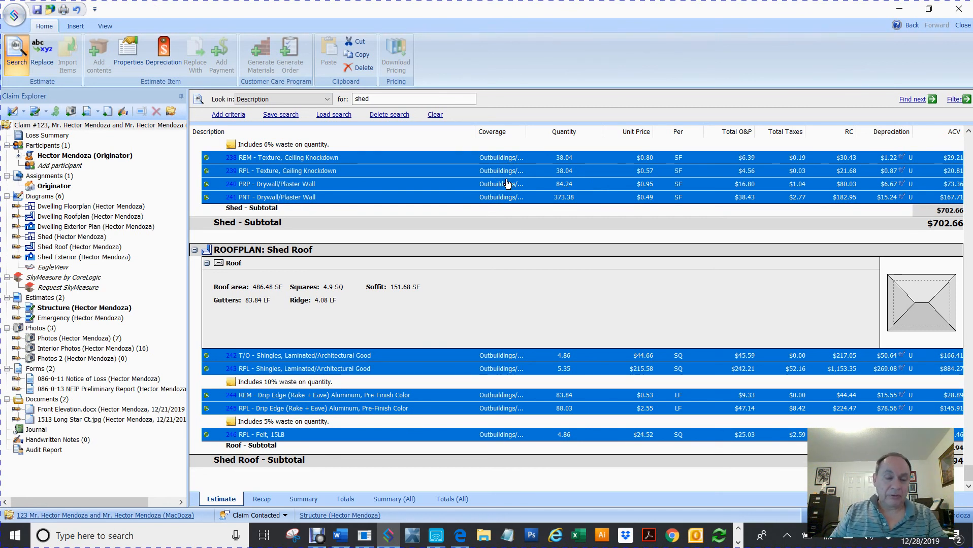
- Check the coverage assigned to the shed items and to the dwelling items from Bedroom 2 to the Hall
scroll(506, 184, up, 7)
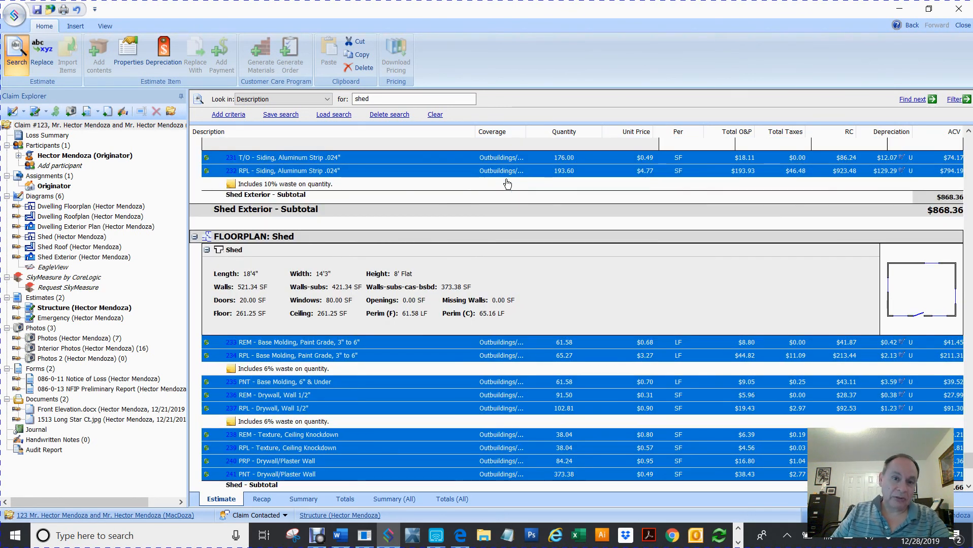
scroll(506, 184, up, 7)
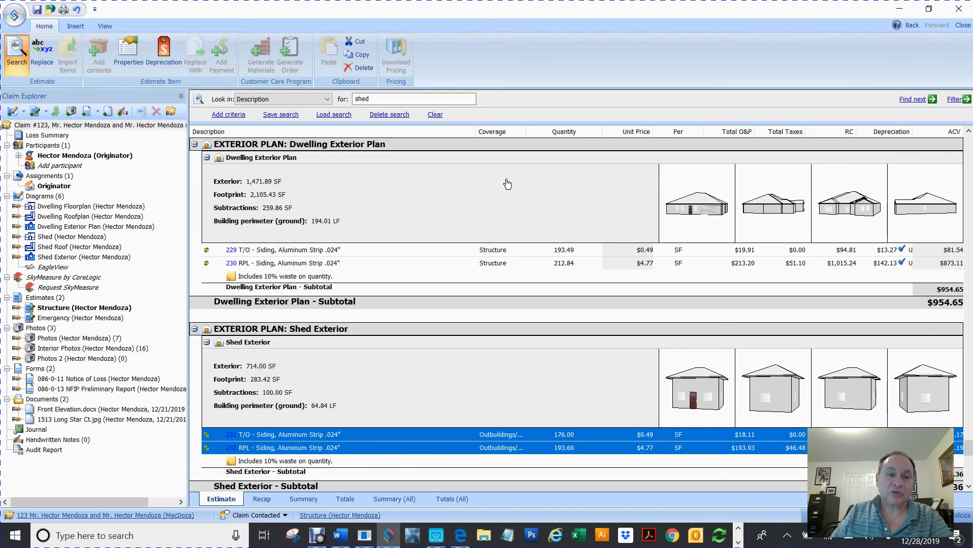
scroll(506, 211, up, 6)
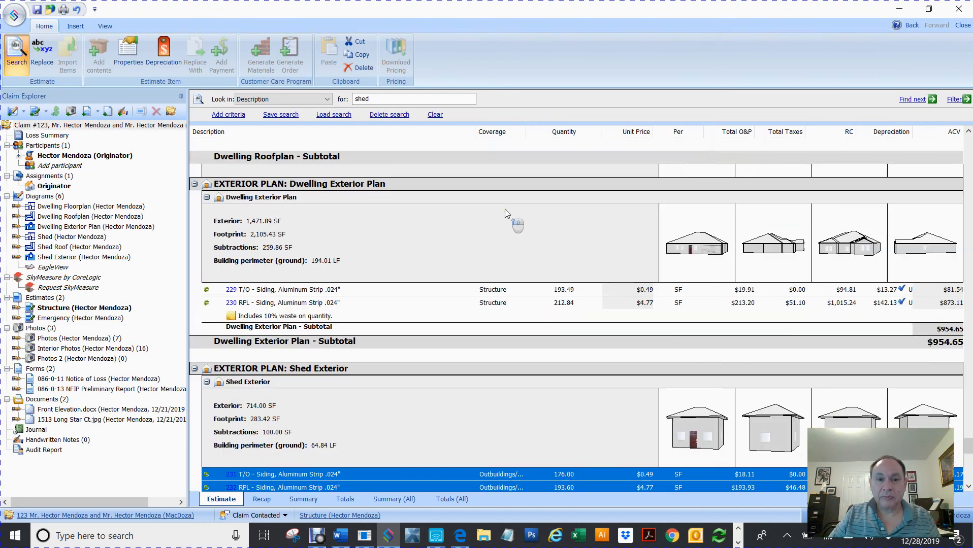
scroll(506, 213, up, 18)
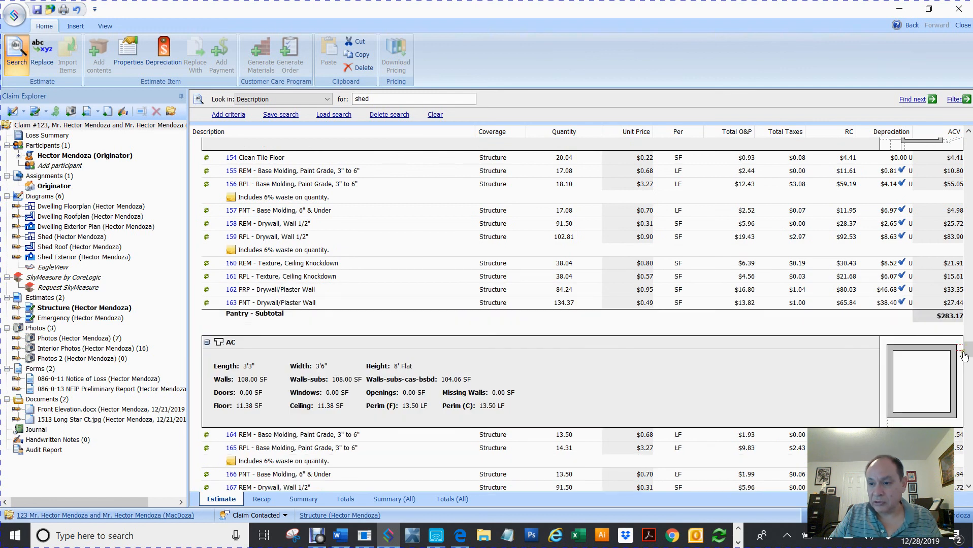
drag(969, 350, 967, 115)
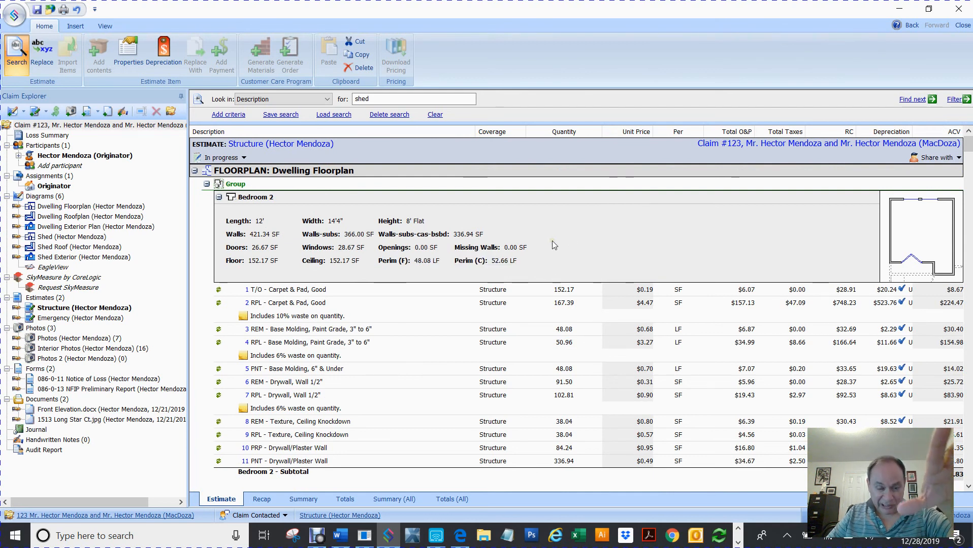
scroll(552, 242, down, 10)
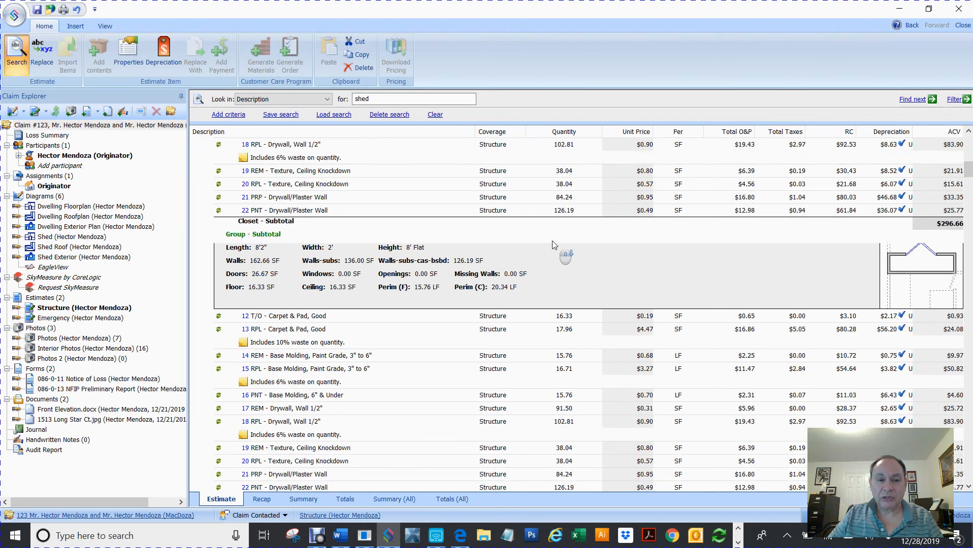
scroll(553, 244, down, 20)
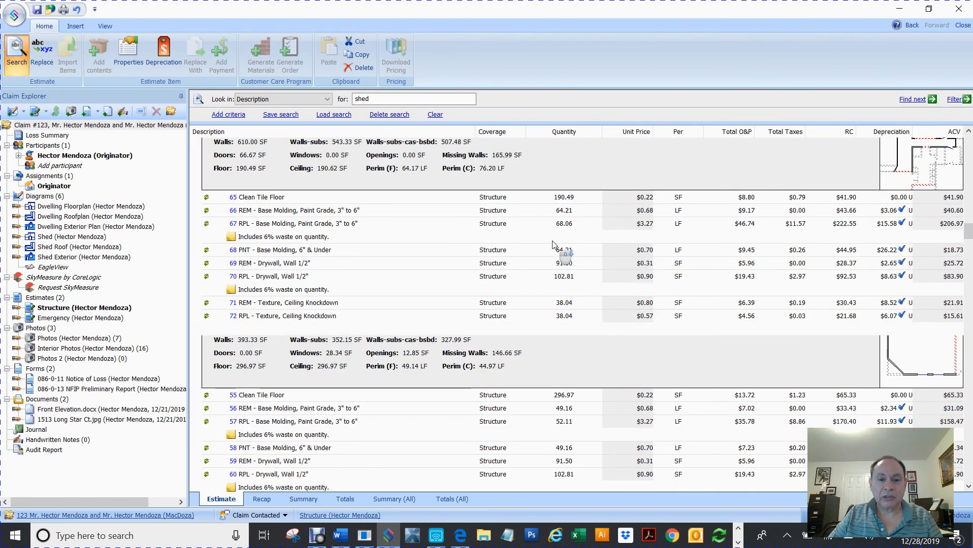
- Check the coverage assigned to the remaining dwelling room items and the dwelling roof items down to the shed sections
scroll(554, 245, down, 12)
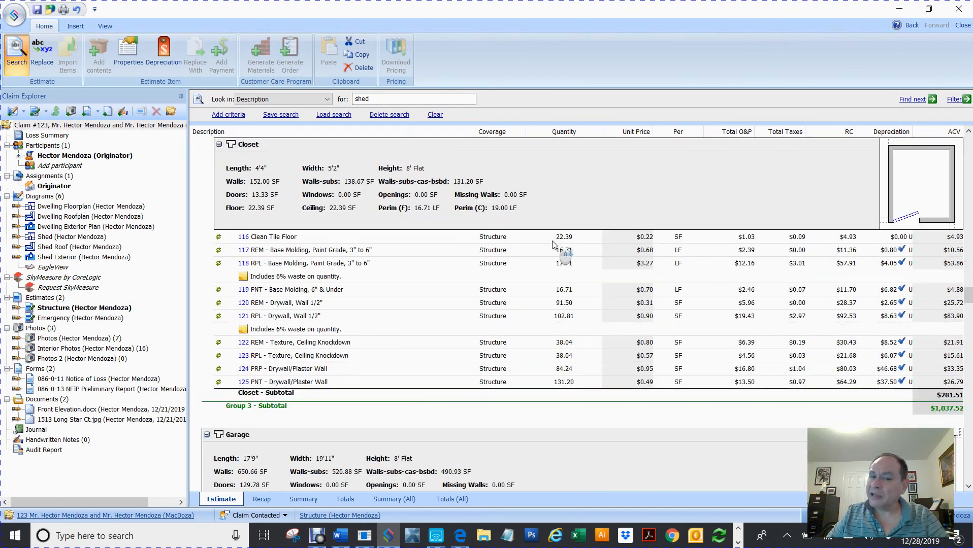
scroll(553, 246, down, 12)
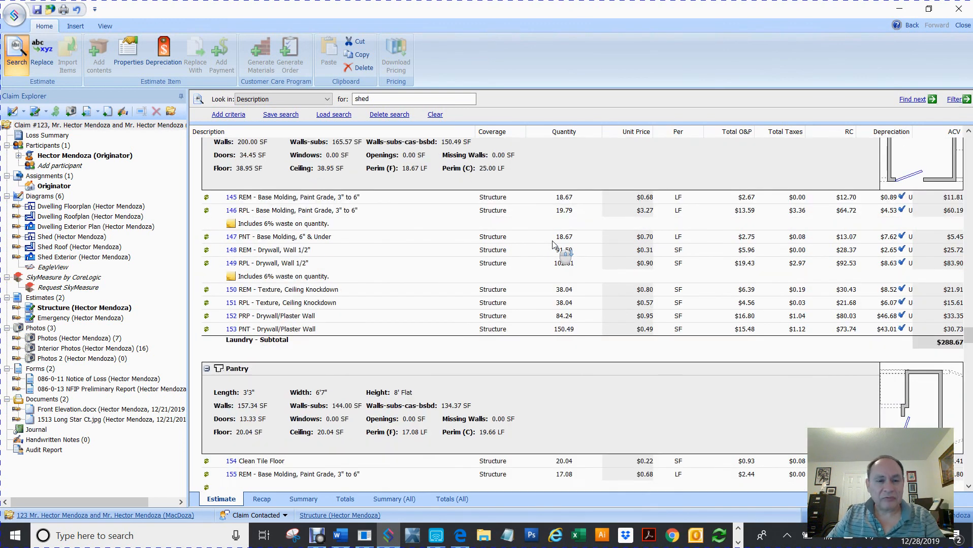
scroll(553, 243, down, 1)
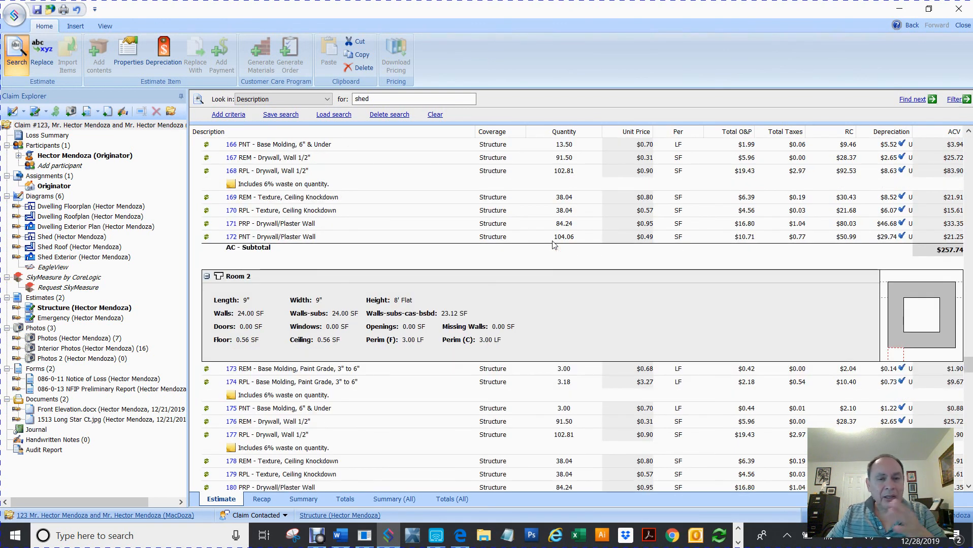
scroll(553, 245, down, 6)
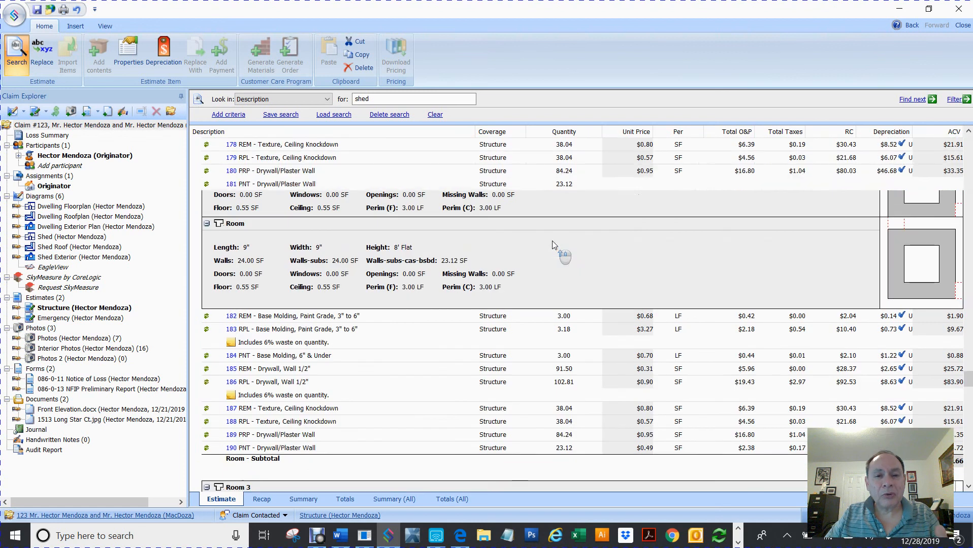
scroll(553, 245, down, 10)
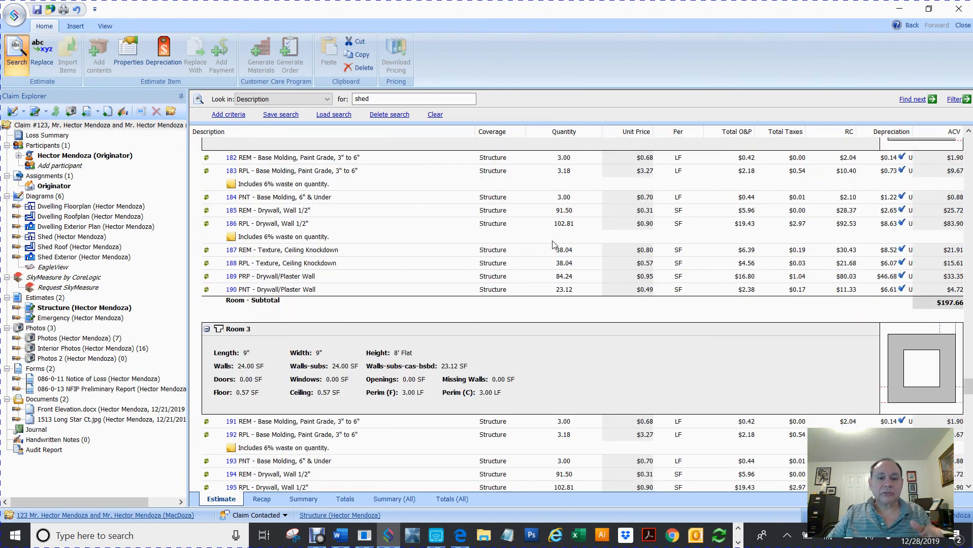
scroll(554, 245, down, 15)
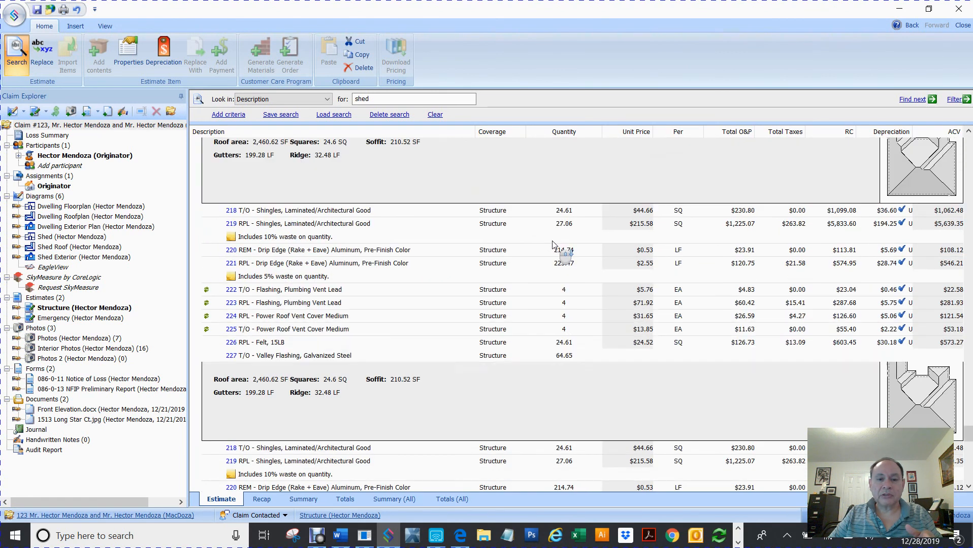
scroll(553, 244, down, 5)
- Compare the coverage of the Dwelling Exterior Plan items with that of the Shed Exterior, Shed floorplan and Shed Roof items
scroll(554, 245, up, 4)
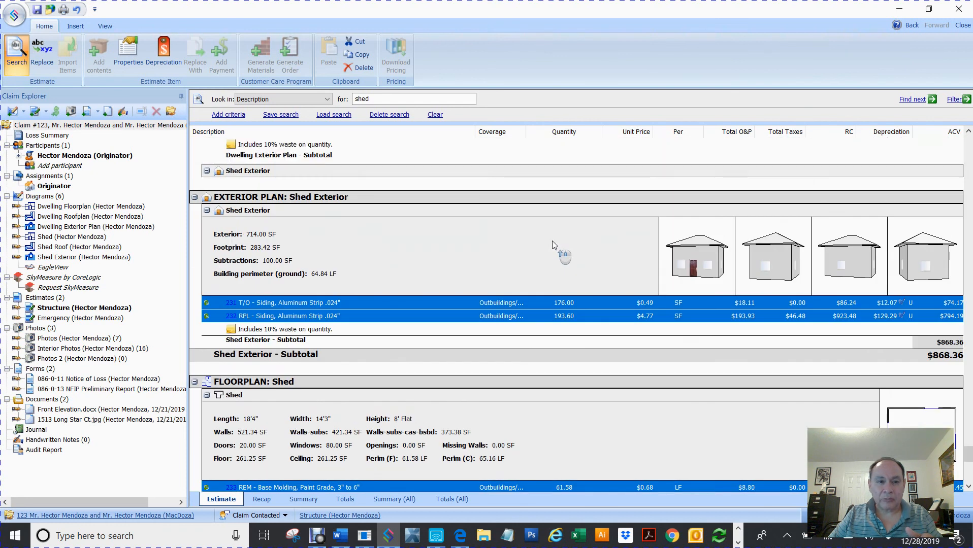
scroll(553, 243, up, 3)
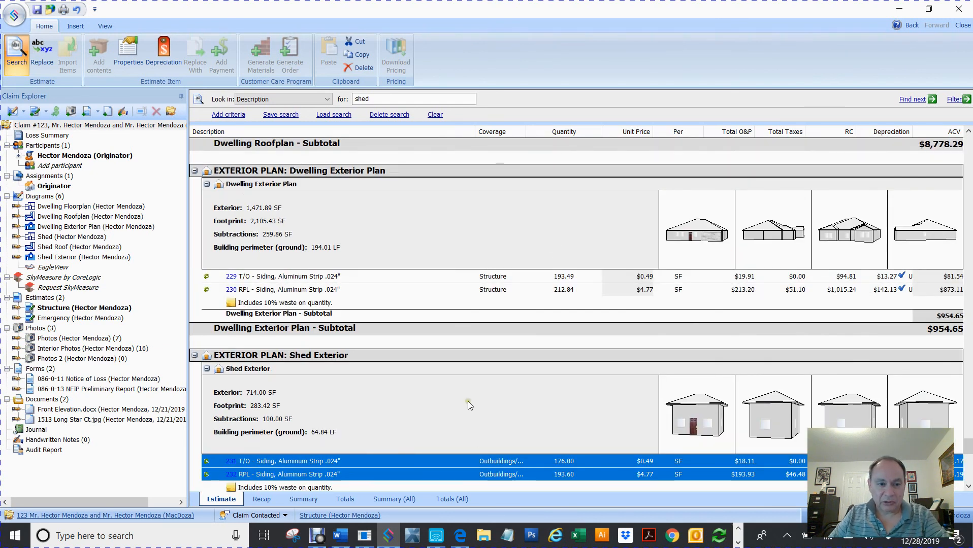
scroll(469, 403, down, 3)
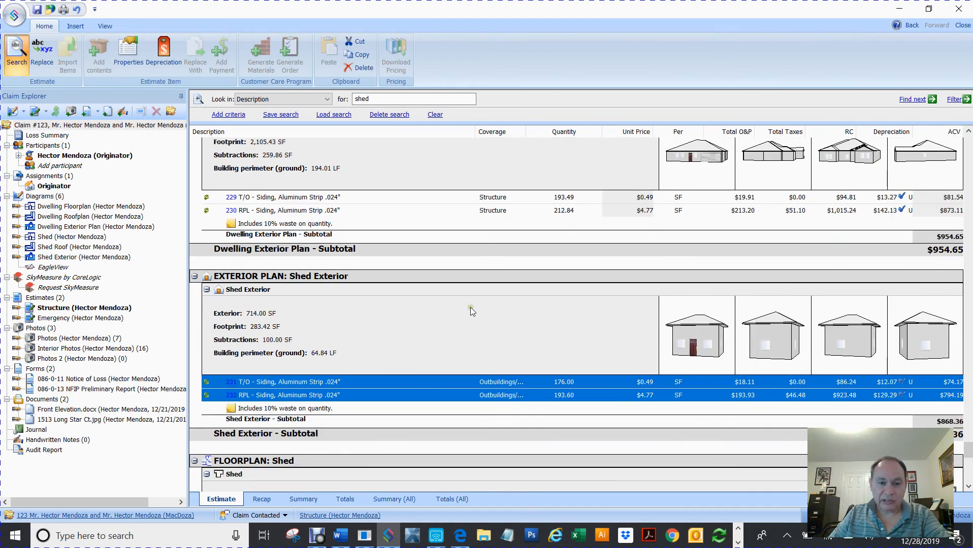
scroll(471, 307, down, 3)
scroll(450, 330, down, 10)
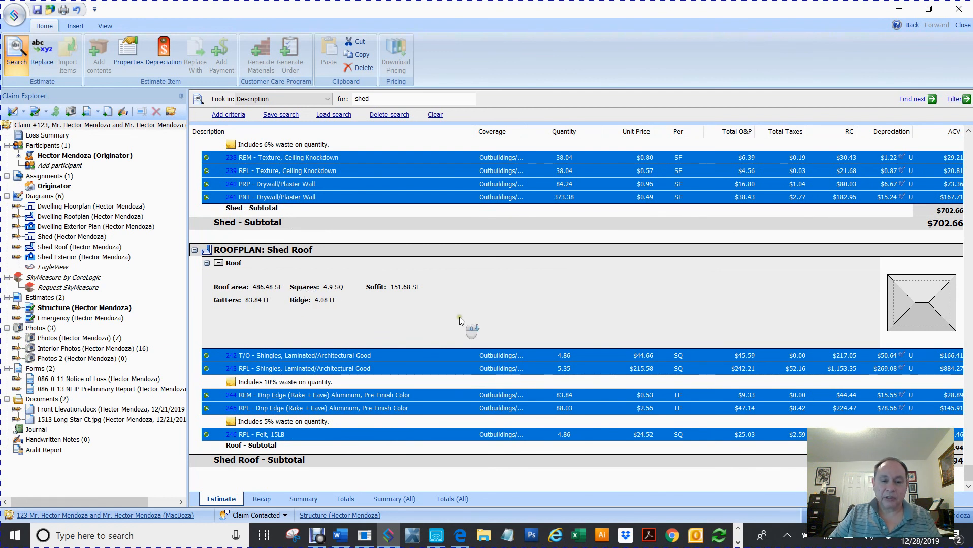
scroll(460, 317, up, 15)
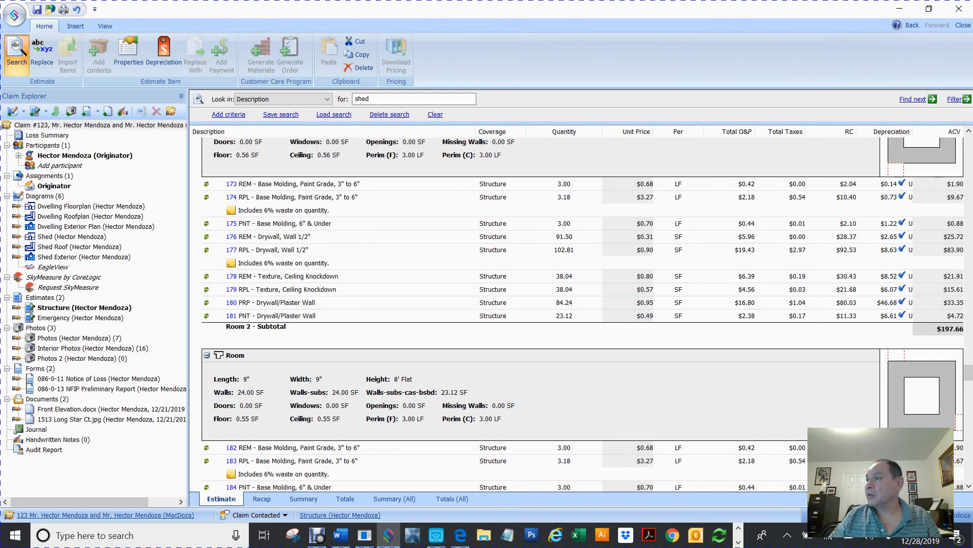
- Review the dwelling room items back up to Bedroom 2 at the beginning of the Structure estimate
key(alt+Tab)
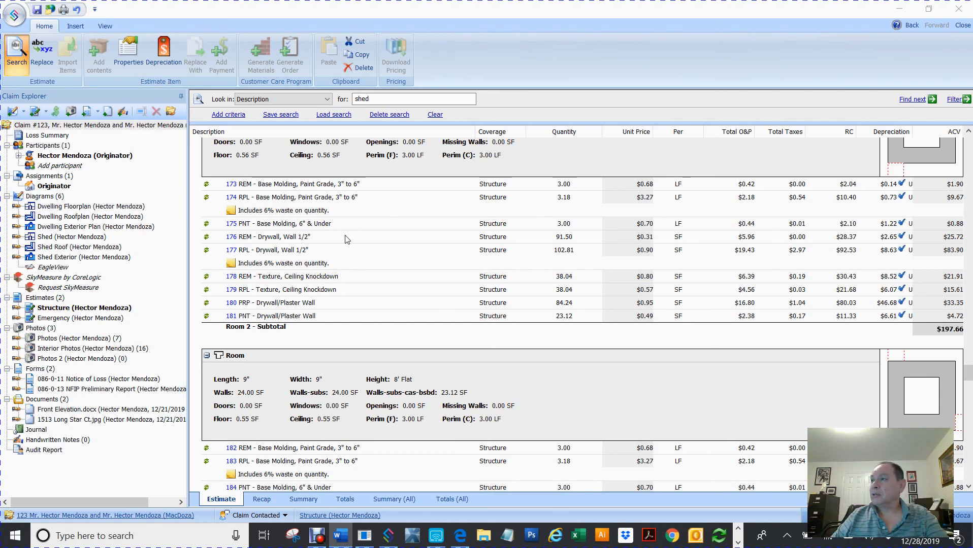
scroll(347, 239, up, 10)
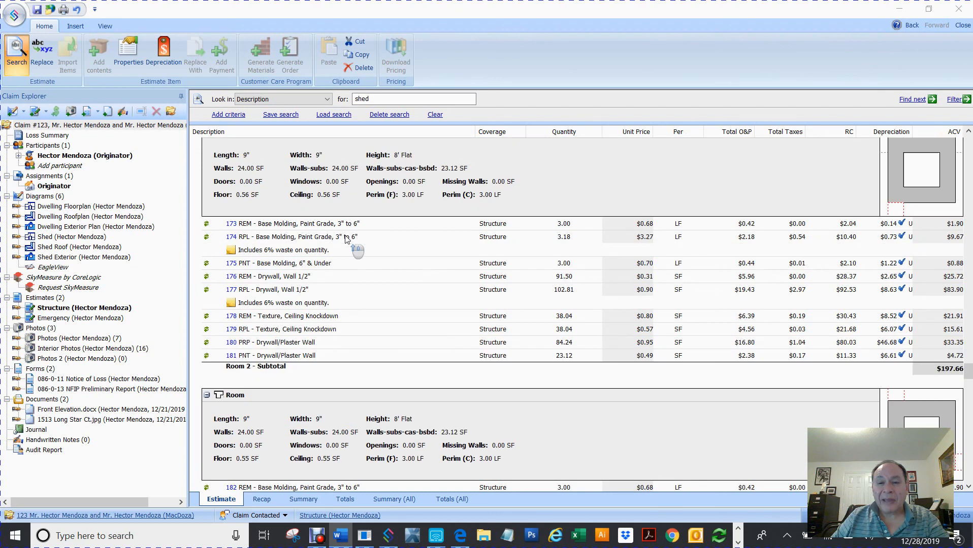
scroll(347, 238, up, 12)
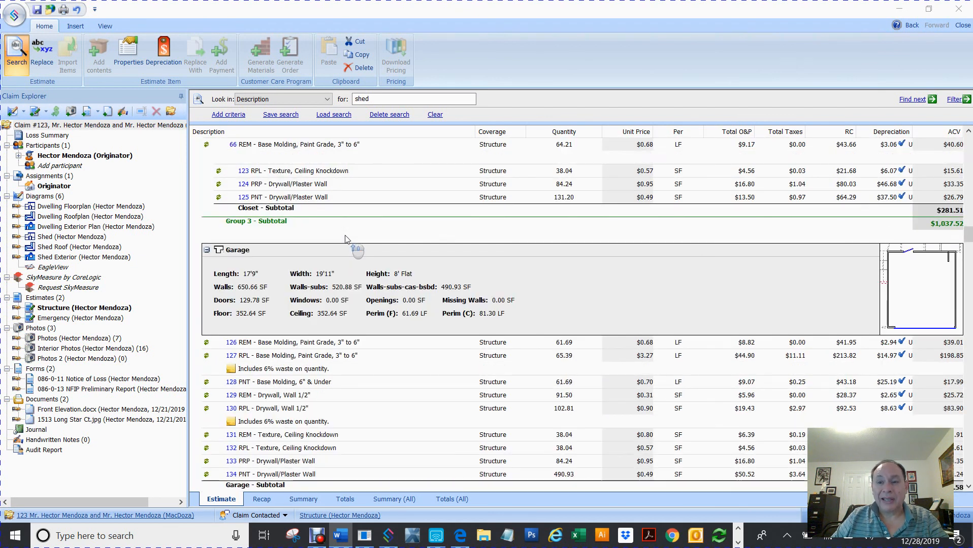
scroll(346, 239, up, 8)
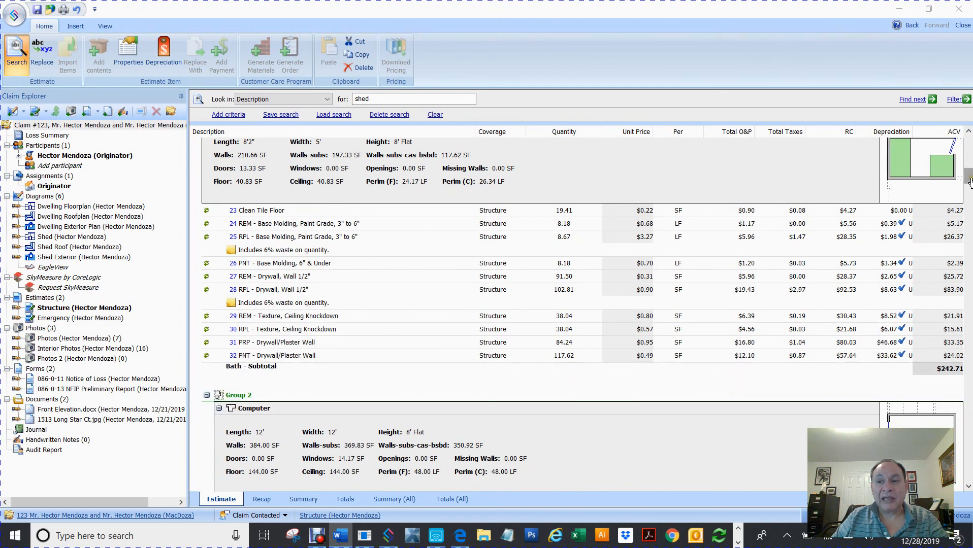
drag(969, 178, 967, 138)
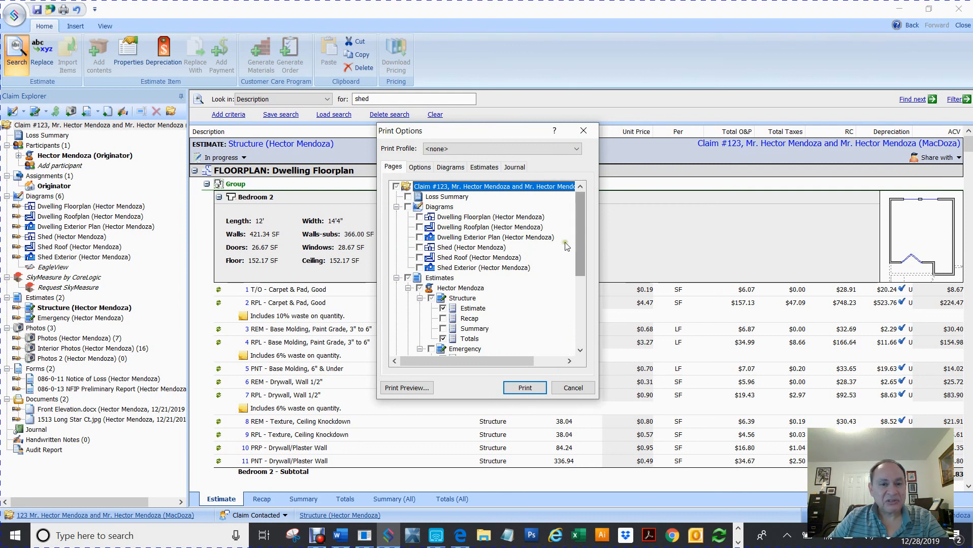
- Include the Dwelling Floorplan and Dwelling Exterior Plan diagrams in the pages to print, leaving the Dwelling Roofplan out
click(419, 218)
click(420, 227)
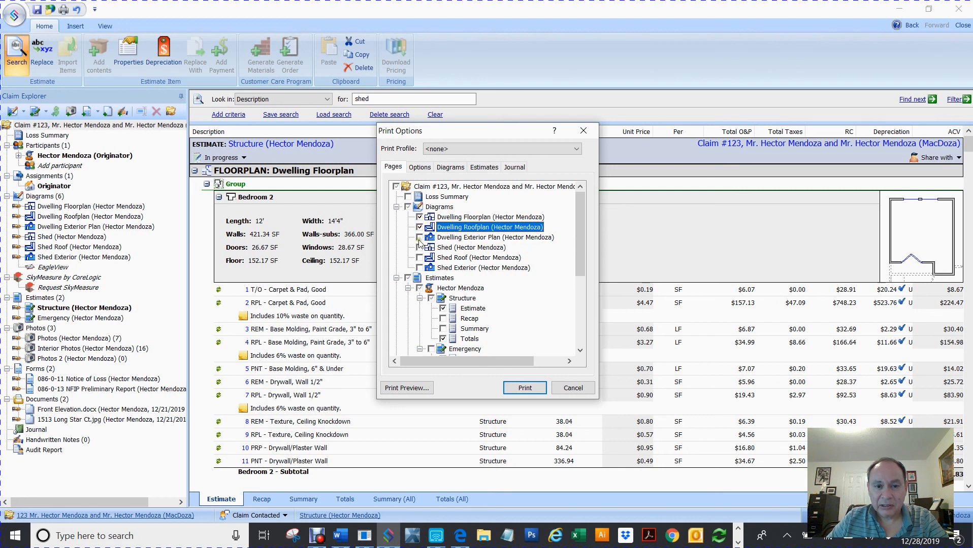
click(420, 228)
click(419, 238)
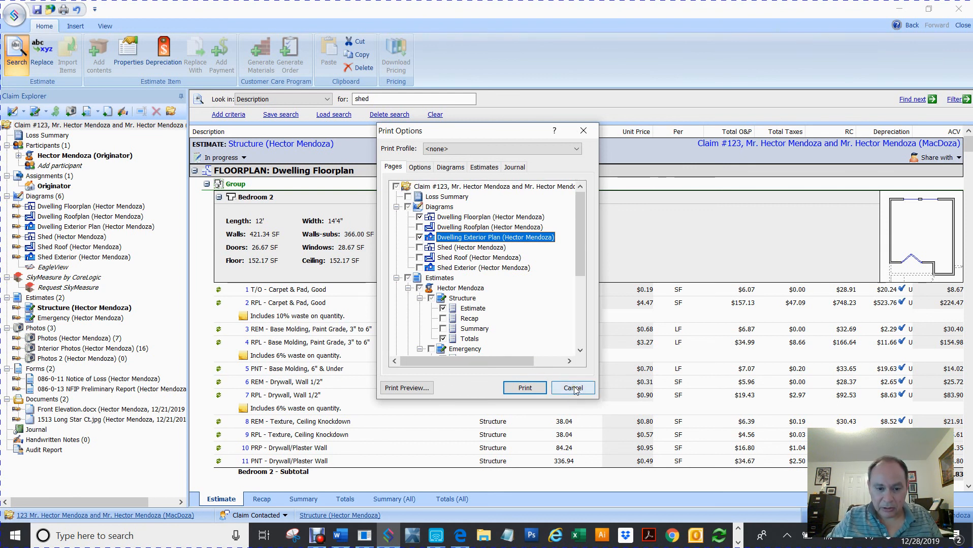
click(318, 541)
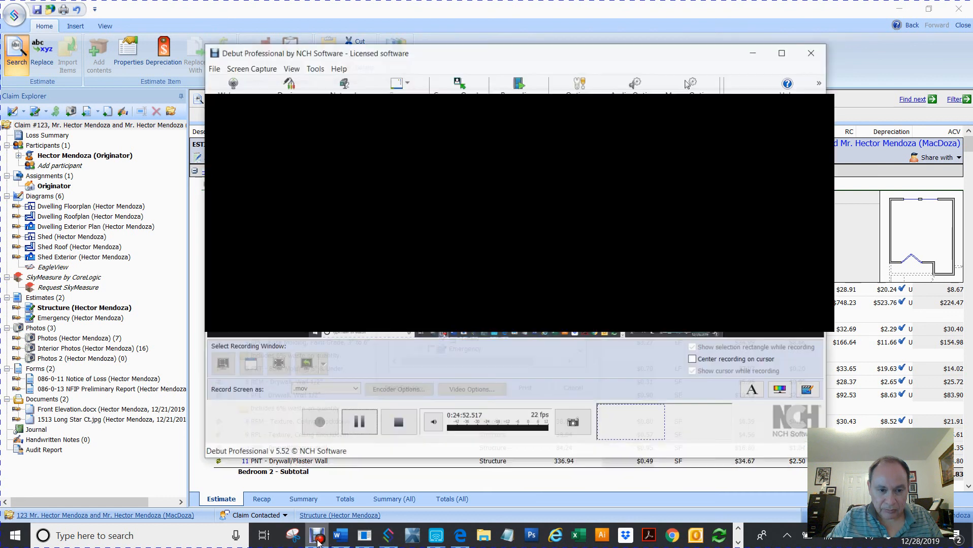